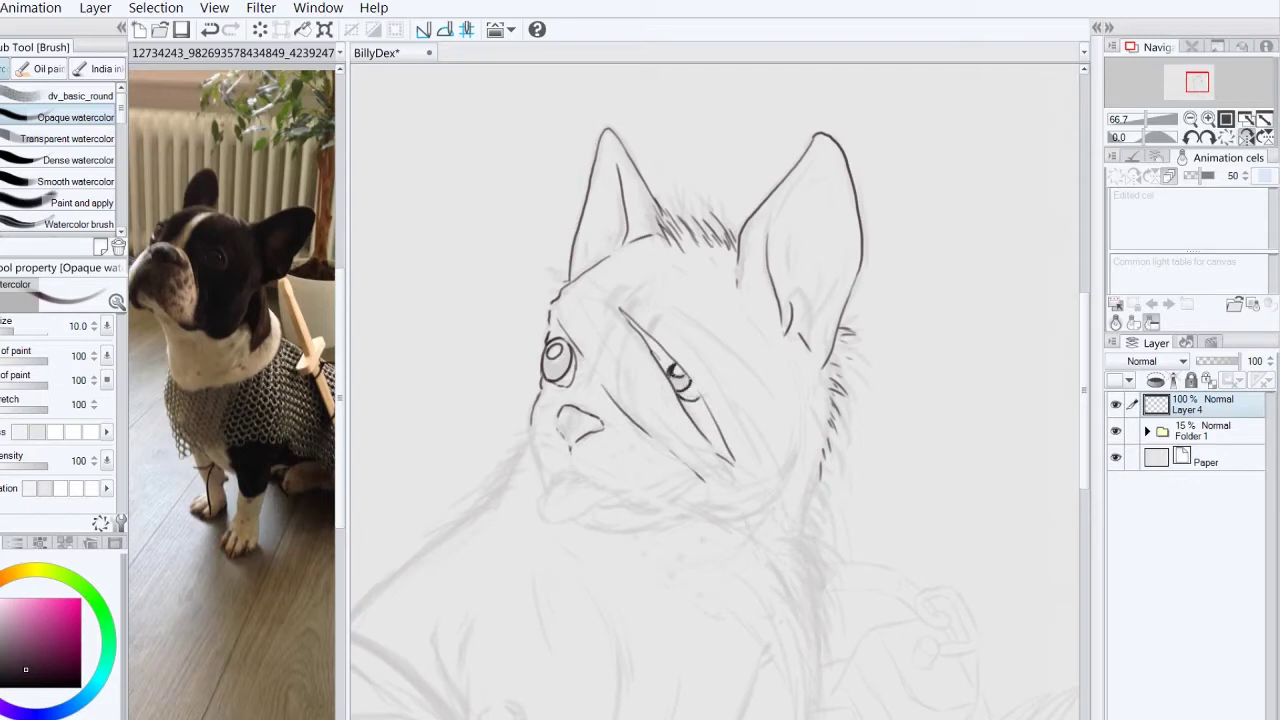
Step: Ink the dog's brow and cheek markings, muzzle, jaw and open mouth with hanging tongue over the faint sketch
{"action": "left_click_drag", "start_coordinate": [684, 280], "coordinate": [584, 386]}
{"action": "left_click_drag", "start_coordinate": [738, 348], "coordinate": [772, 486]}
{"action": "left_click_drag", "start_coordinate": [562, 462], "coordinate": [664, 502]}
{"action": "left_click", "coordinate": [1228, 140]}
{"action": "left_click_drag", "start_coordinate": [530, 426], "coordinate": [598, 500]}
{"action": "key", "text": "h"}
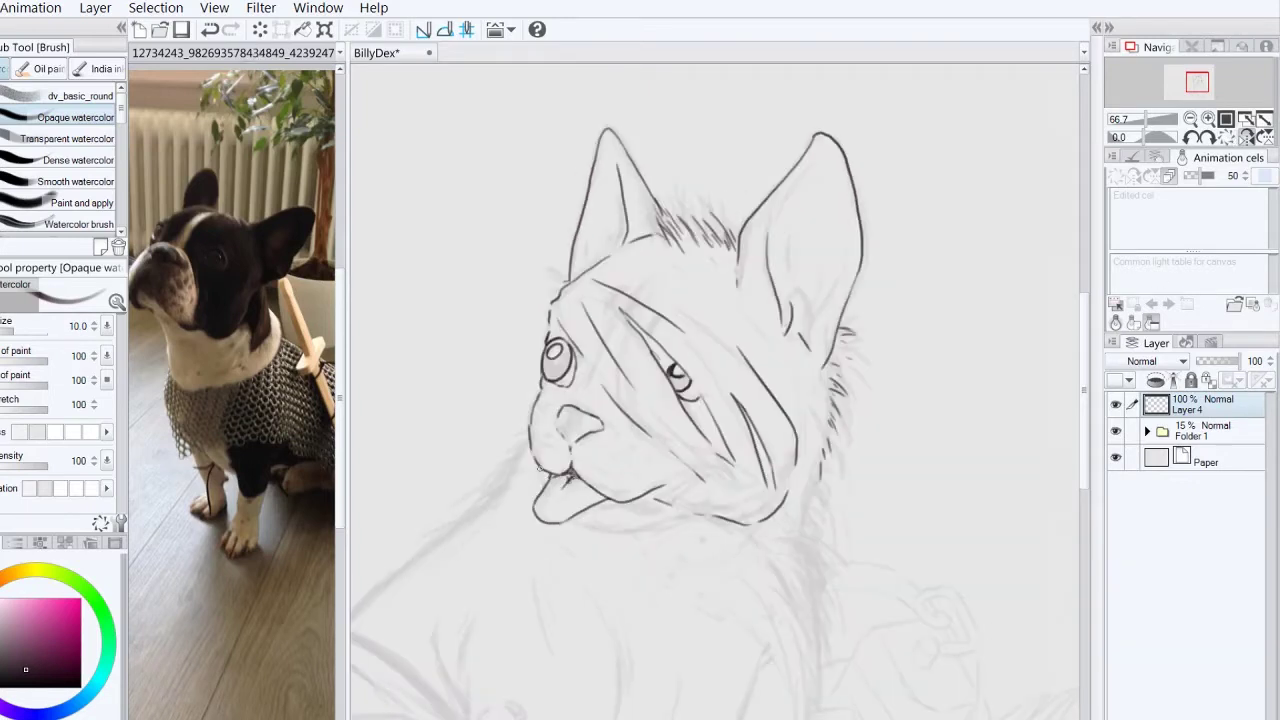
{"action": "key", "text": "h"}
{"action": "key", "text": "h"}
{"action": "scroll", "coordinate": [600, 480], "scroll_direction": "down", "scroll_amount": 2}
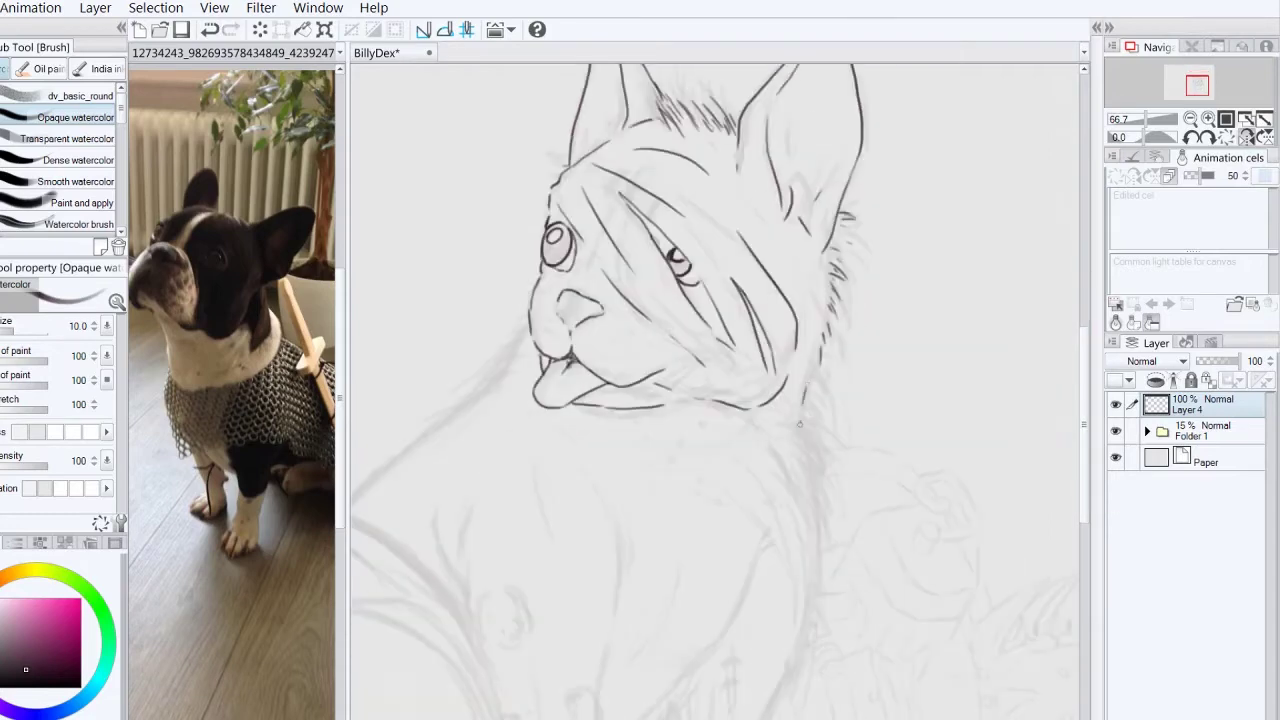
Step: Ink the underside of the jaw and the pointed fur running down the neck behind the cheek
{"action": "key", "text": "h"}
{"action": "left_click_drag", "start_coordinate": [632, 362], "coordinate": [640, 432]}
{"action": "key", "text": "h"}
{"action": "key", "text": "h"}
{"action": "scroll", "coordinate": [700, 400], "scroll_direction": "up", "scroll_amount": 1}
{"action": "left_click_drag", "start_coordinate": [822, 216], "coordinate": [784, 245]}
{"action": "mouse_move", "coordinate": [807, 224]}
{"action": "left_mouse_down"}
{"action": "mouse_move", "coordinate": [827, 448]}
{"action": "mouse_move", "coordinate": [838, 452]}
{"action": "left_mouse_up"}
Step: Ink the near front leg with its toed paw, the chest-side line and the round spots at shoulder and elbow
{"action": "scroll", "coordinate": [715, 390], "scroll_direction": "down", "scroll_amount": 5}
{"action": "left_click_drag", "start_coordinate": [920, 360], "coordinate": [916, 362]}
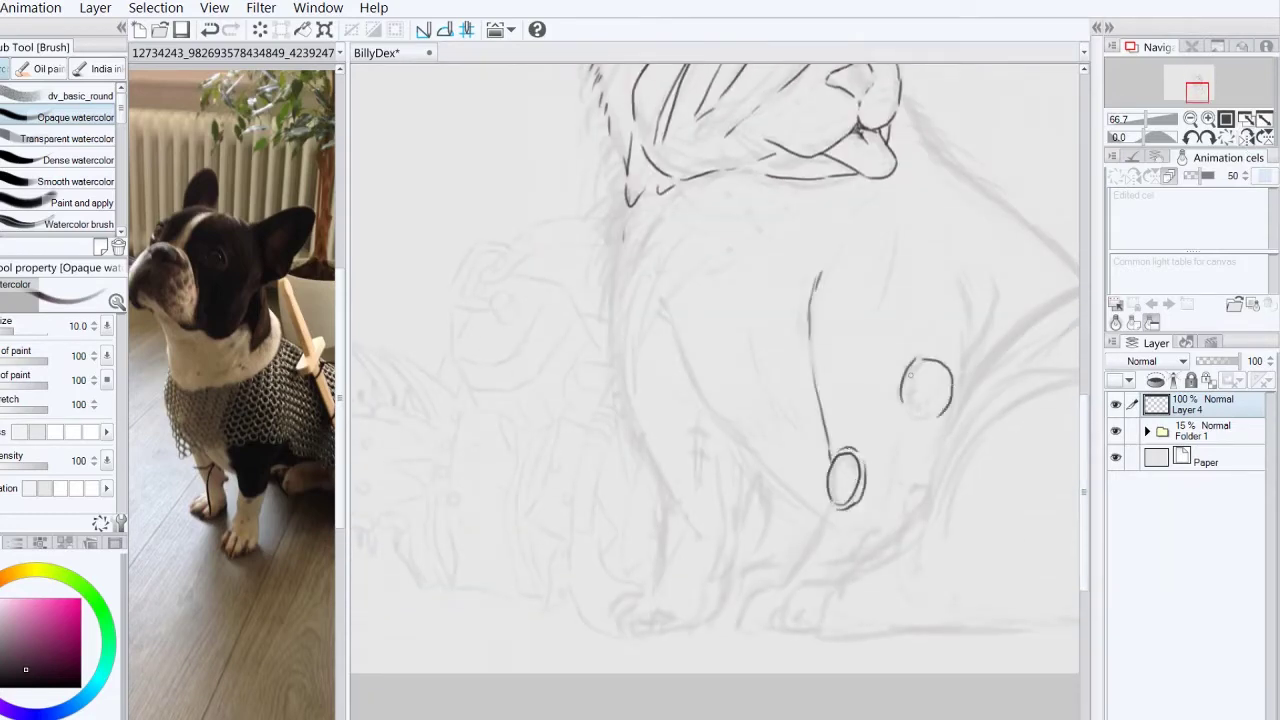
{"action": "mouse_move", "coordinate": [973, 310]}
{"action": "left_mouse_down"}
{"action": "mouse_move", "coordinate": [805, 556]}
{"action": "mouse_move", "coordinate": [879, 559]}
{"action": "mouse_move", "coordinate": [831, 565]}
{"action": "mouse_move", "coordinate": [740, 622]}
{"action": "left_mouse_up"}
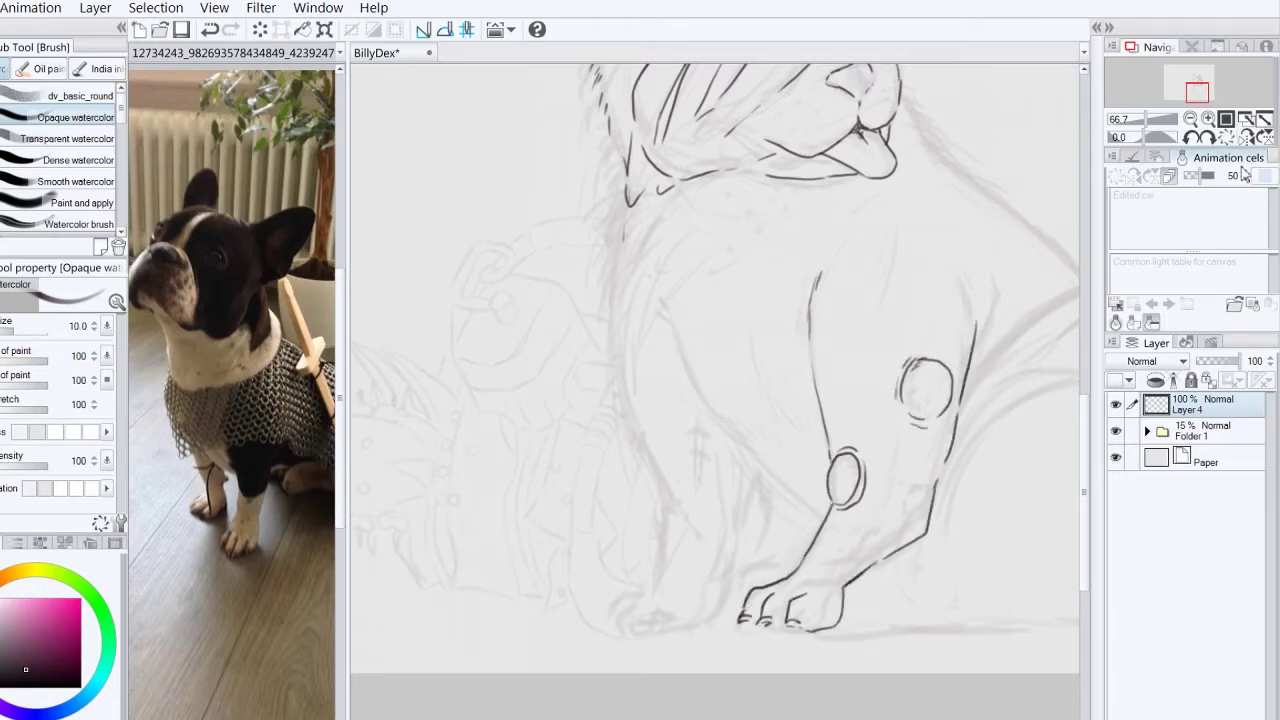
{"action": "key", "text": "h"}
Step: Ink the chest curves and the other front leg with its clawed paw, adding two stitched scars on the leg
{"action": "left_click_drag", "start_coordinate": [600, 510], "coordinate": [765, 300]}
{"action": "key", "text": "h"}
{"action": "left_click_drag", "start_coordinate": [668, 180], "coordinate": [660, 490]}
{"action": "left_click_drag", "start_coordinate": [750, 510], "coordinate": [740, 584]}
{"action": "left_click_drag", "start_coordinate": [660, 490], "coordinate": [605, 615]}
{"action": "mouse_move", "coordinate": [688, 588]}
{"action": "left_mouse_down"}
{"action": "mouse_move", "coordinate": [725, 605]}
{"action": "mouse_move", "coordinate": [676, 616]}
{"action": "left_mouse_up"}
{"action": "mouse_move", "coordinate": [688, 420]}
{"action": "left_mouse_down"}
{"action": "mouse_move", "coordinate": [710, 422]}
{"action": "mouse_move", "coordinate": [710, 438]}
{"action": "left_mouse_up"}
{"action": "left_click_drag", "start_coordinate": [688, 448], "coordinate": [708, 450]}
{"action": "left_click_drag", "start_coordinate": [698, 400], "coordinate": [704, 532]}
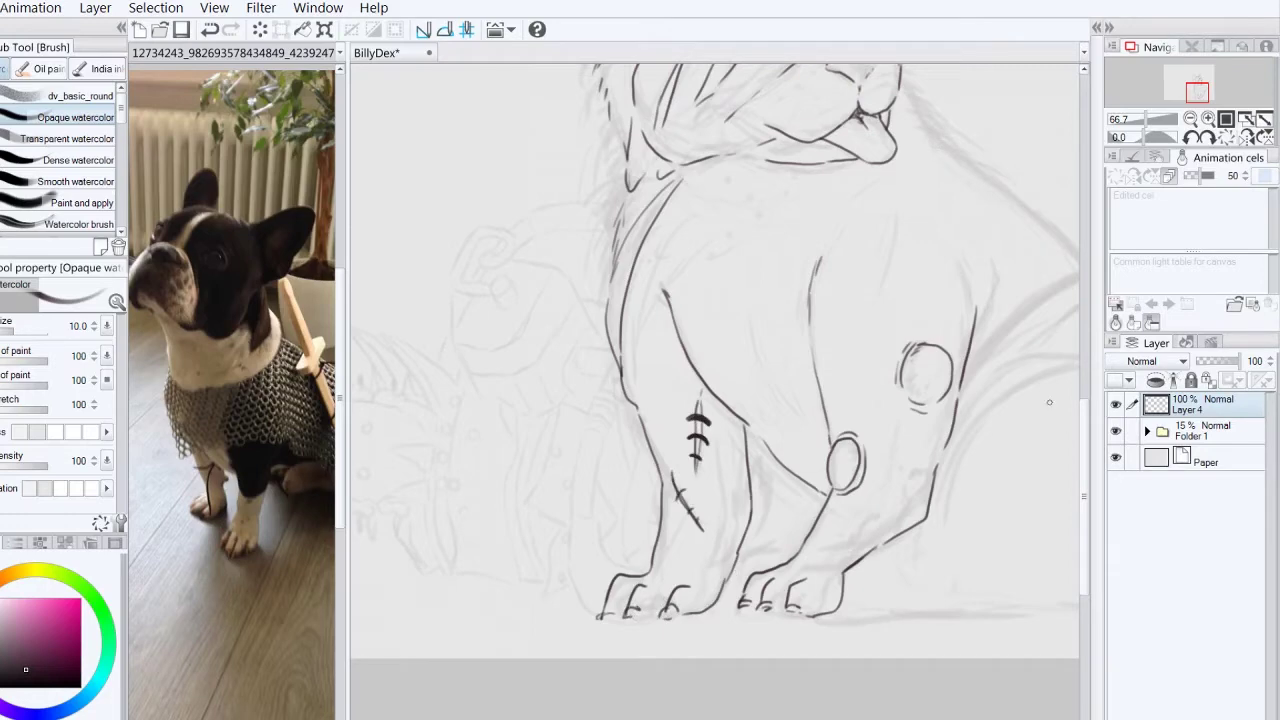
Step: Ink stitches on the forehead, short fur below the nape, a chest crease and small dots on the muzzle
{"action": "scroll", "coordinate": [1088, 410], "scroll_direction": "up", "scroll_amount": 2}
{"action": "key", "text": "h"}
{"action": "scroll", "coordinate": [1087, 410], "scroll_direction": "up", "scroll_amount": 1}
{"action": "mouse_move", "coordinate": [526, 242]}
{"action": "left_mouse_down"}
{"action": "mouse_move", "coordinate": [493, 298]}
{"action": "mouse_move", "coordinate": [450, 326]}
{"action": "left_mouse_up"}
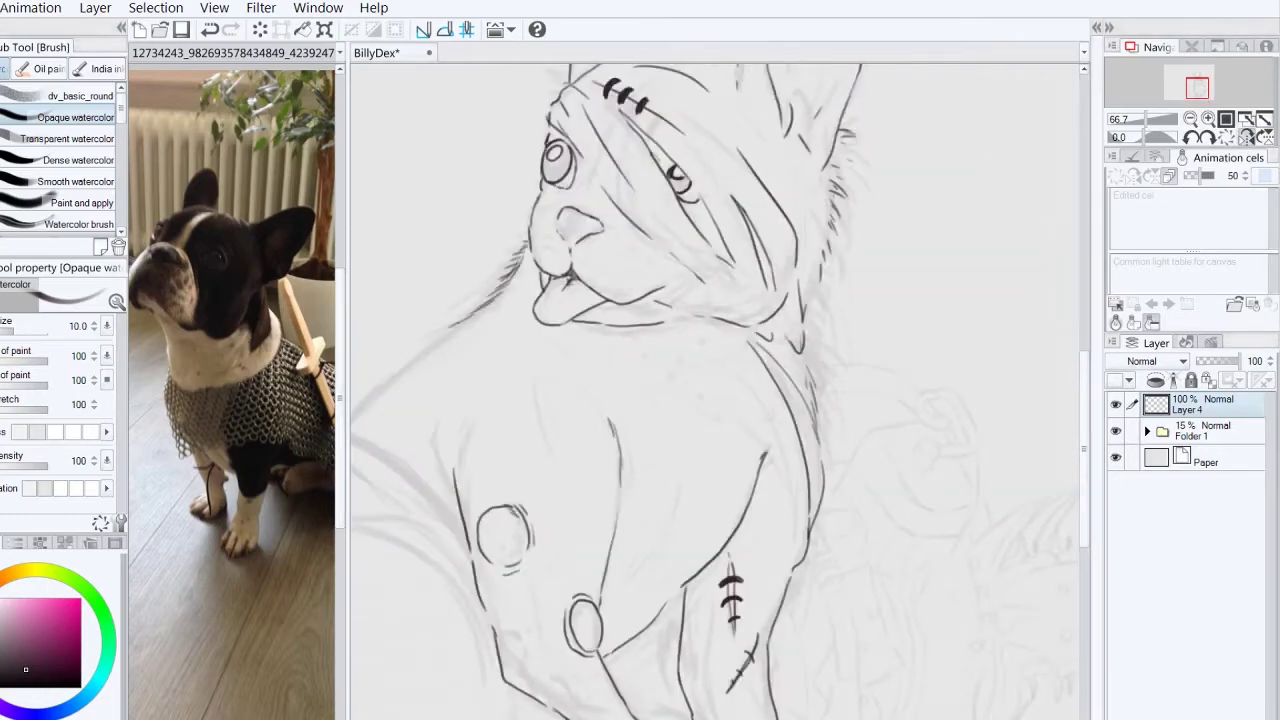
{"action": "scroll", "coordinate": [715, 390], "scroll_direction": "down", "scroll_amount": 1}
{"action": "key", "text": "h"}
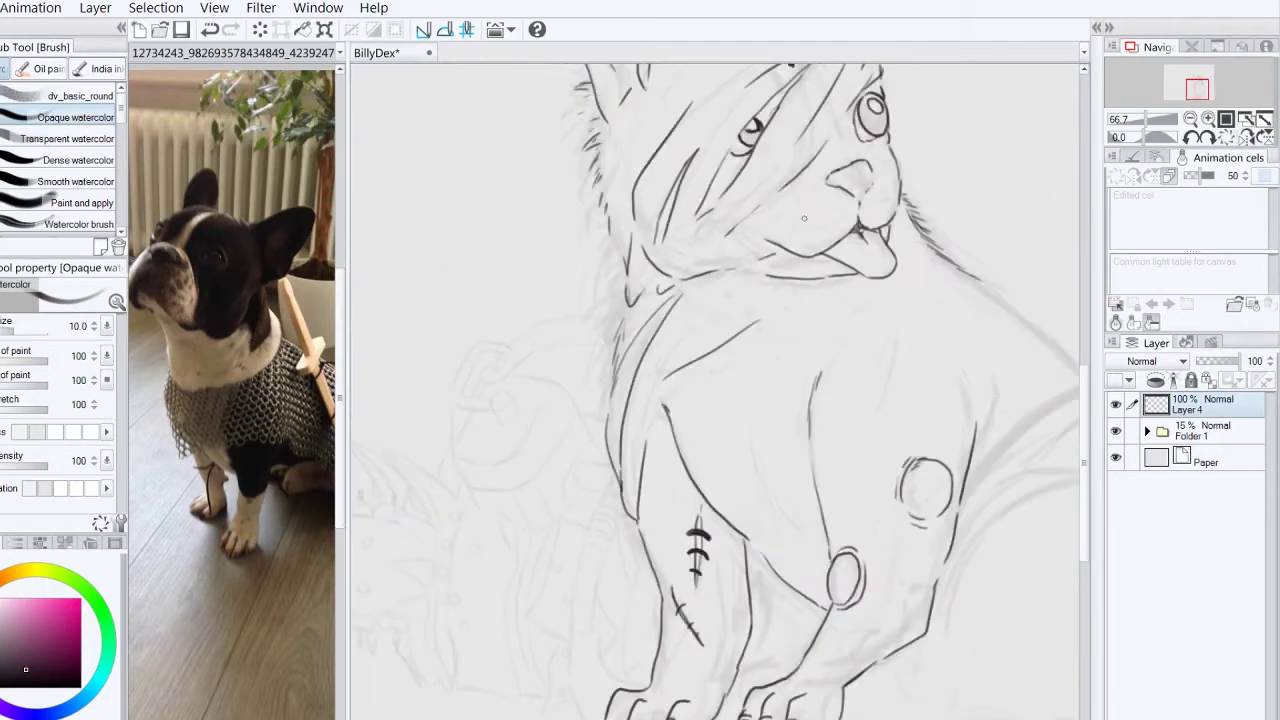
{"action": "scroll", "coordinate": [715, 390], "scroll_direction": "down", "scroll_amount": 2}
{"action": "key", "text": "h"}
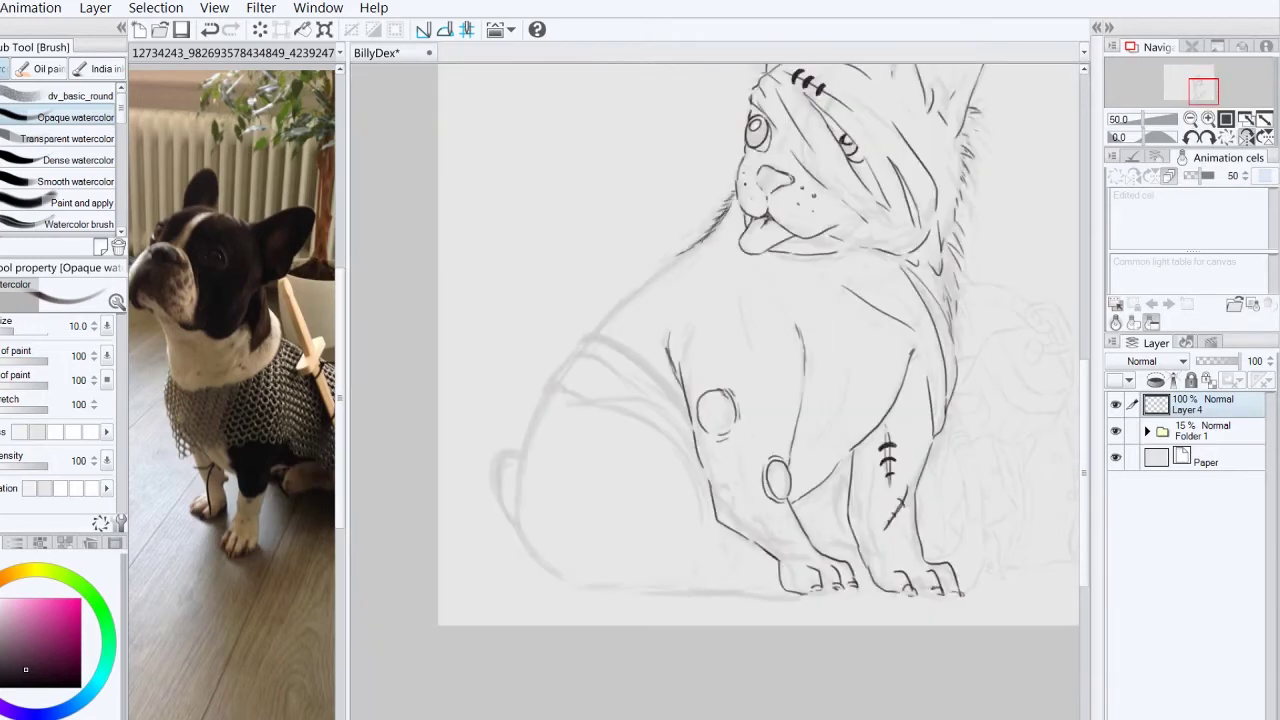
Step: Ink the dog's back line and the rounded outline of the haunch down to the ground
{"action": "scroll", "coordinate": [275, 538], "scroll_direction": "up", "scroll_amount": 2}
{"action": "key", "text": "p"}
{"action": "key", "text": "b"}
{"action": "key", "text": "h"}
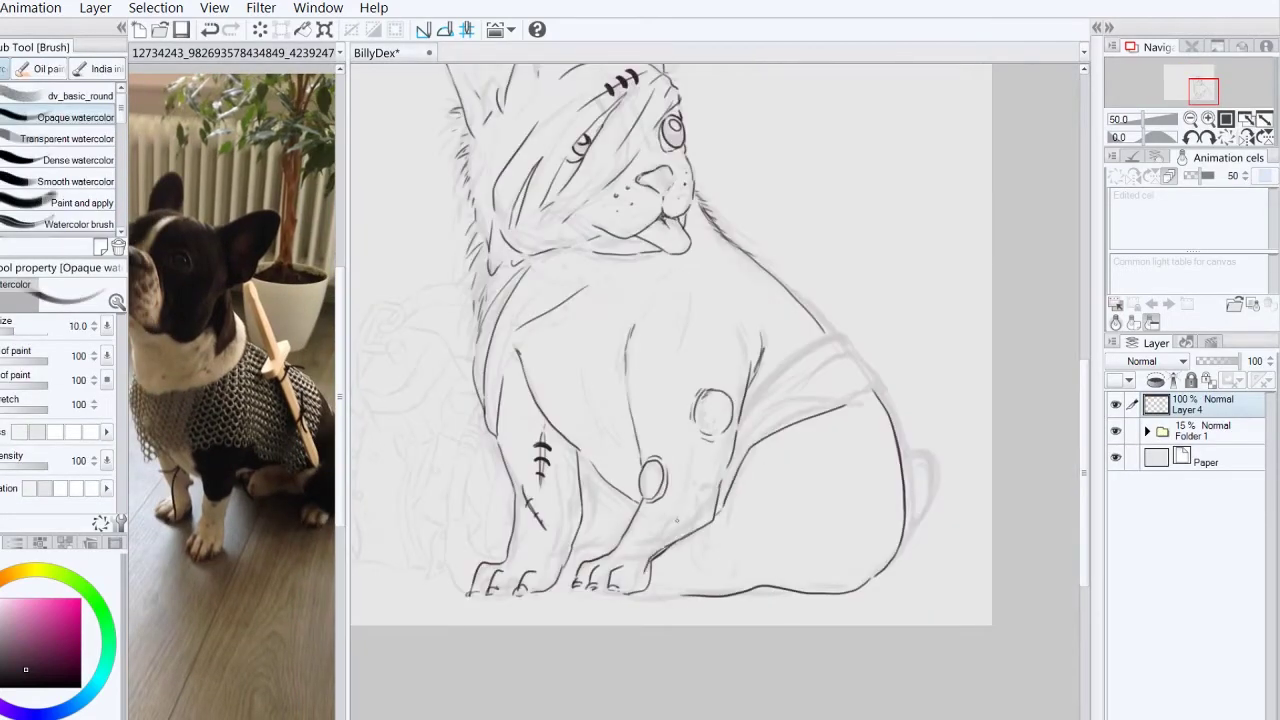
{"action": "left_click_drag", "start_coordinate": [731, 479], "coordinate": [660, 588]}
{"action": "left_click_drag", "start_coordinate": [760, 586], "coordinate": [868, 540]}
{"action": "key", "text": "h"}
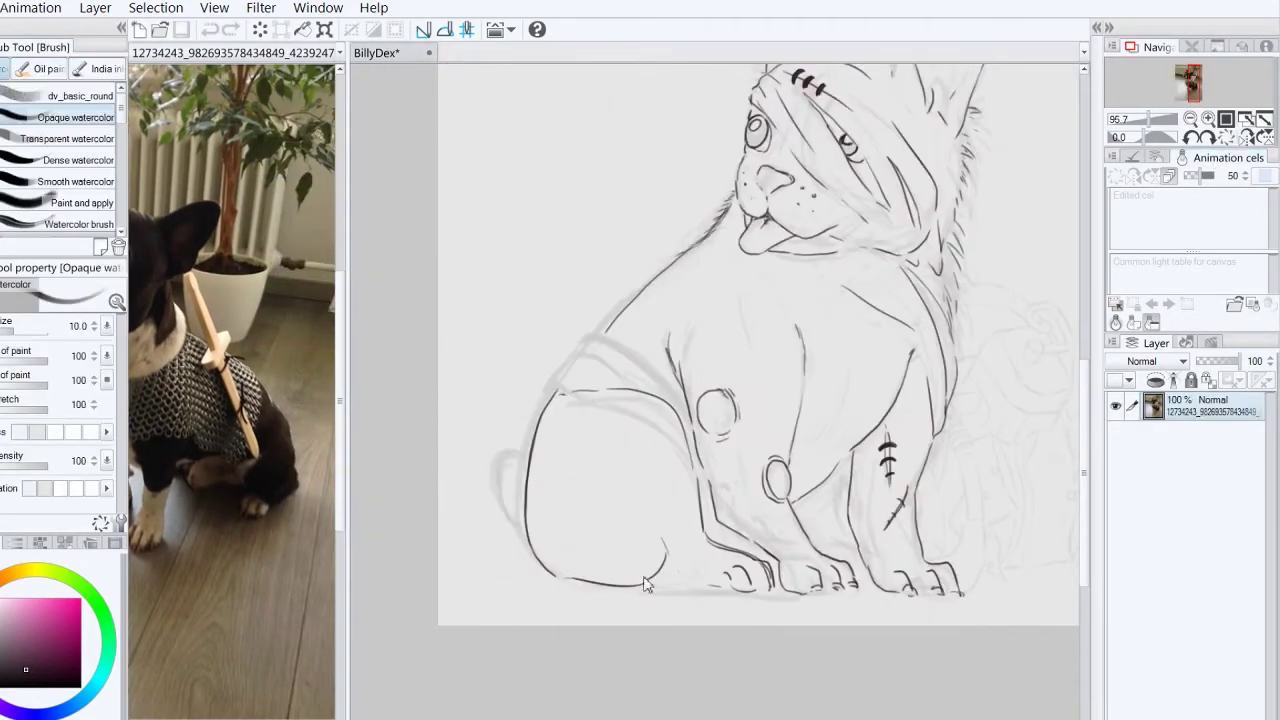
{"action": "key", "text": "h"}
{"action": "left_click_drag", "start_coordinate": [760, 586], "coordinate": [868, 545]}
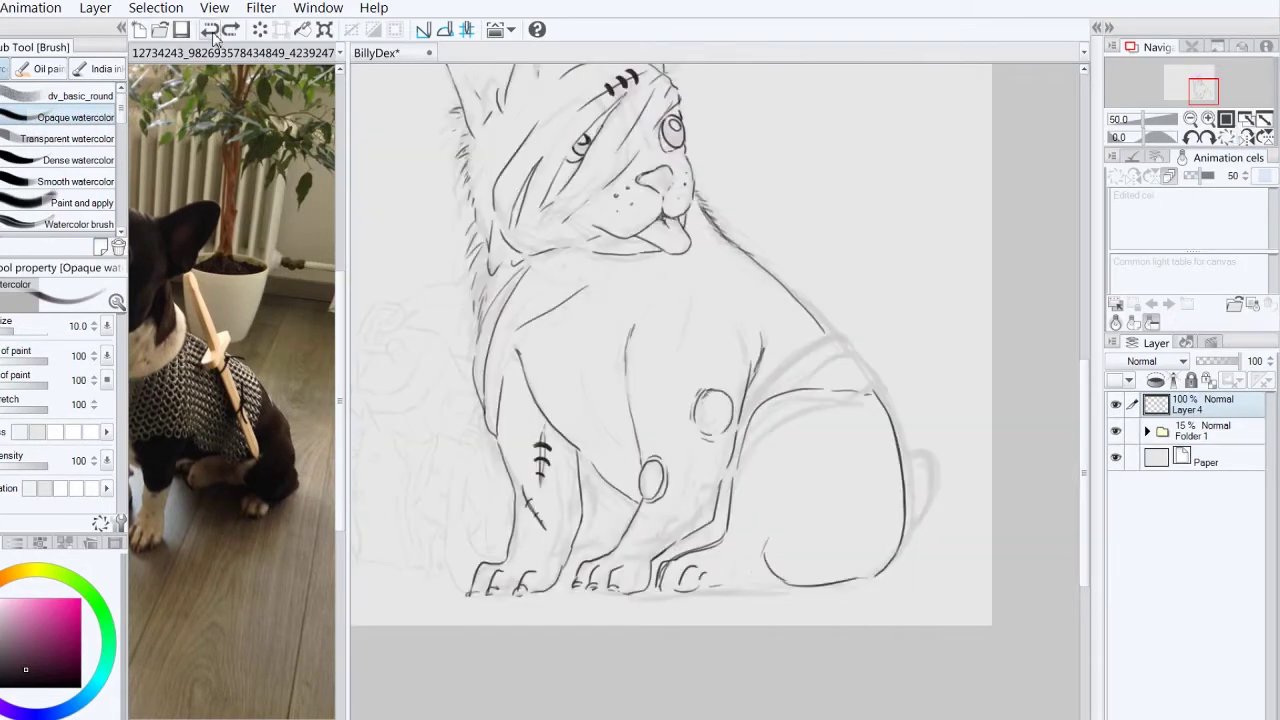
Step: Ink the rear of the haunch, the hind leg with its toed paw and the far paw behind the front leg
{"action": "left_click_drag", "start_coordinate": [900, 485], "coordinate": [880, 575]}
{"action": "left_click_drag", "start_coordinate": [812, 510], "coordinate": [686, 588]}
{"action": "left_click_drag", "start_coordinate": [708, 564], "coordinate": [724, 586]}
{"action": "left_click_drag", "start_coordinate": [740, 578], "coordinate": [700, 592]}
{"action": "left_click_drag", "start_coordinate": [586, 544], "coordinate": [622, 536]}
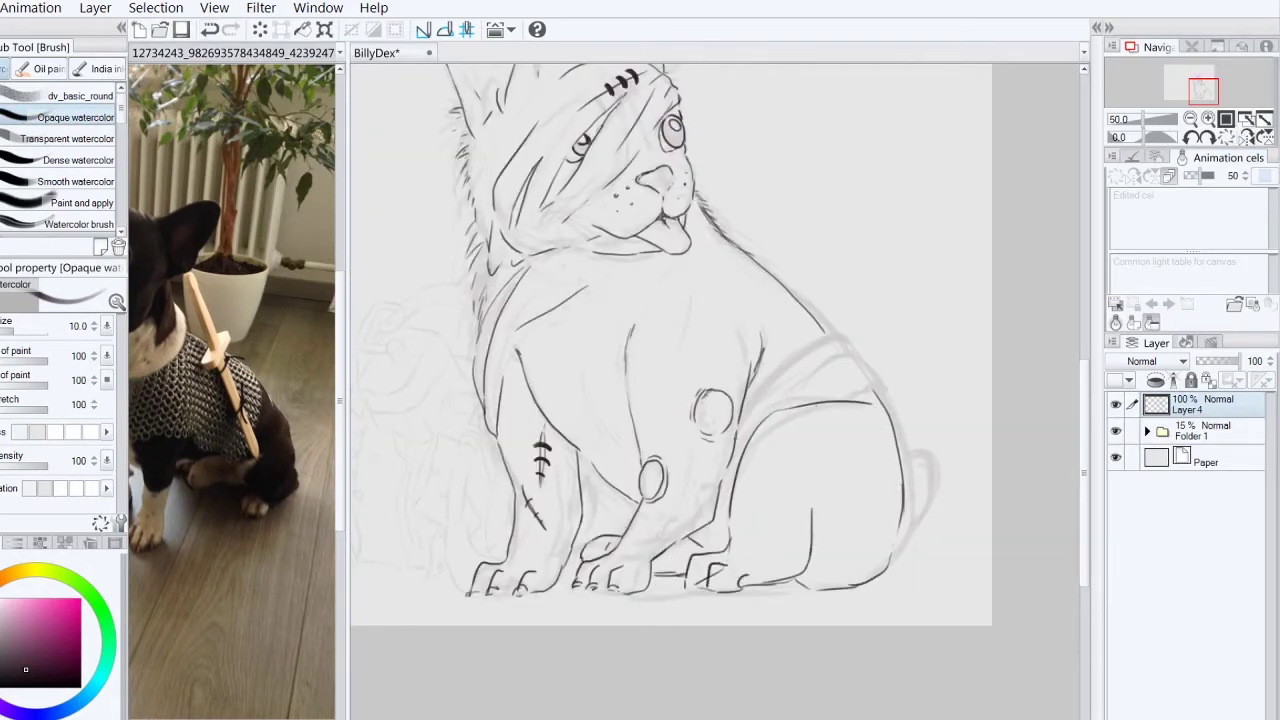
Step: Ink the belt wrapped around the dog's waist and the short tail behind the haunch
{"action": "left_click_drag", "start_coordinate": [766, 410], "coordinate": [845, 345]}
{"action": "left_click_drag", "start_coordinate": [848, 352], "coordinate": [876, 402]}
{"action": "left_click_drag", "start_coordinate": [730, 488], "coordinate": [690, 540]}
{"action": "left_click_drag", "start_coordinate": [900, 446], "coordinate": [916, 458]}
{"action": "key", "text": "h"}
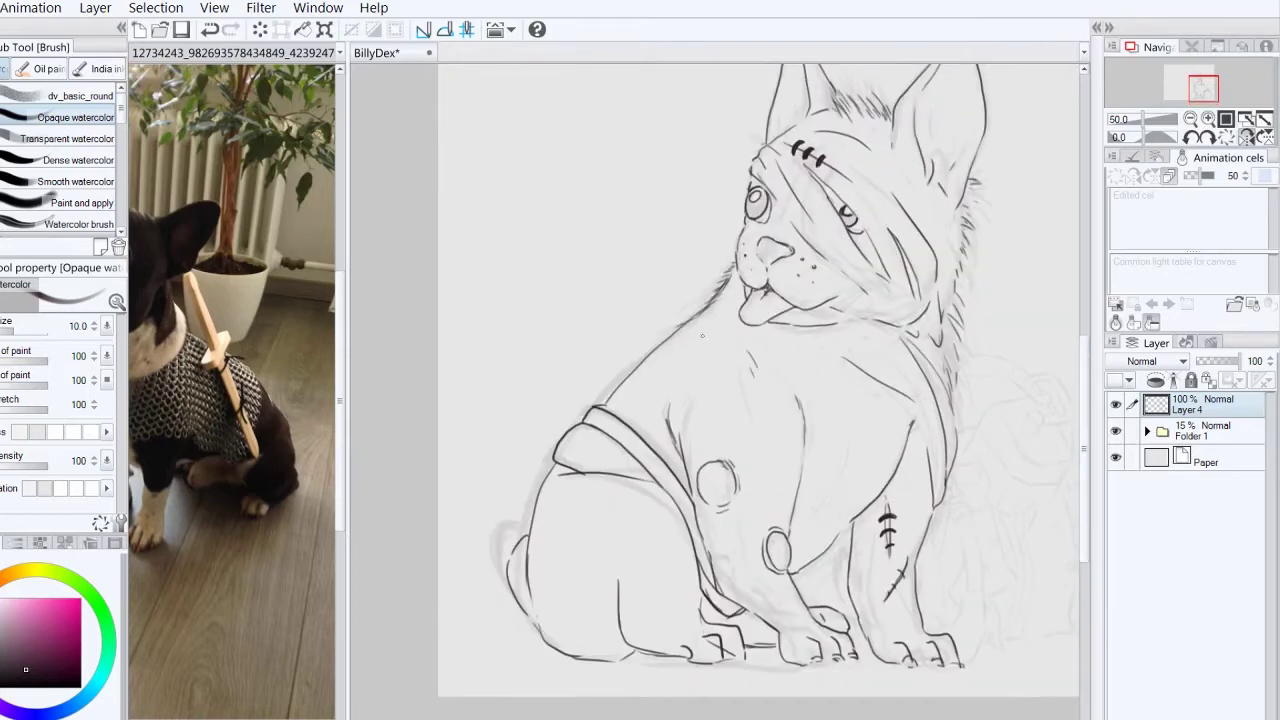
Step: Sample a pale cream from the reference photo for the Dense watercolor brush and fill Layer 6 with dark purple at 66% opacity
{"action": "left_click", "coordinate": [1190, 118]}
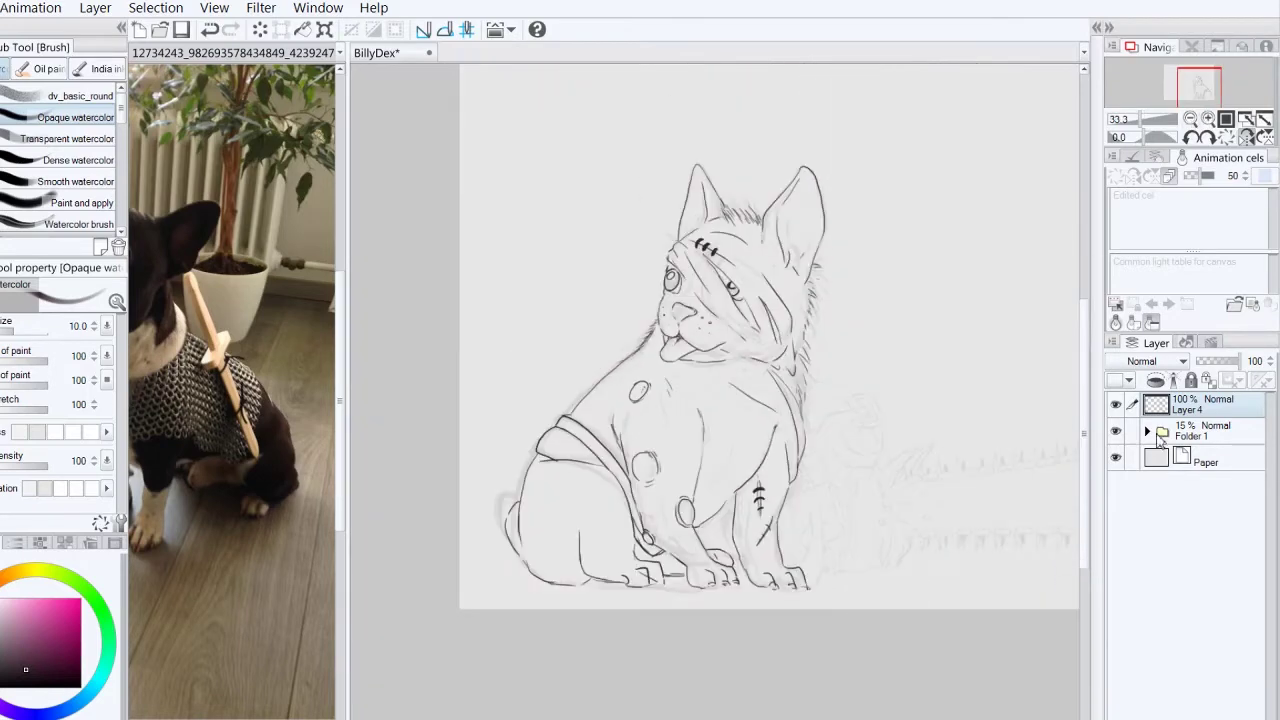
{"action": "left_click", "coordinate": [1147, 432]}
{"action": "key", "text": "h"}
{"action": "left_click", "coordinate": [230, 600], "text": "alt"}
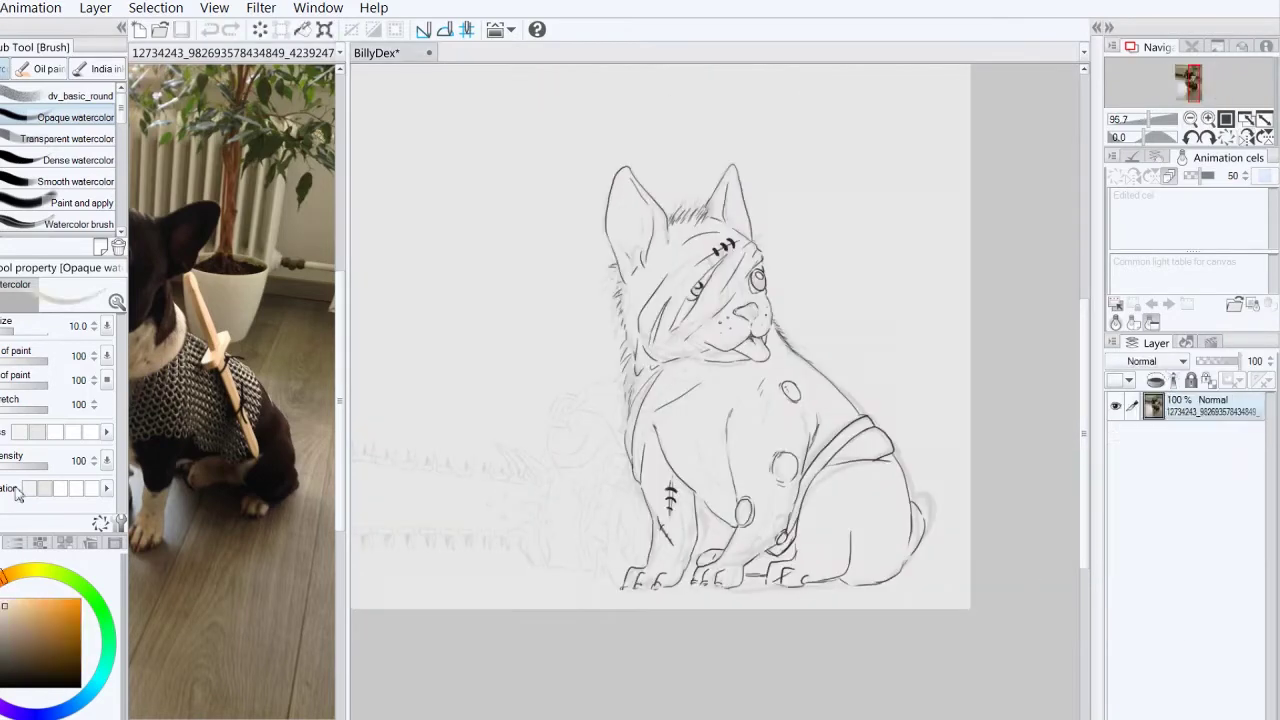
{"action": "left_click", "coordinate": [52, 160]}
{"action": "left_click_drag", "start_coordinate": [697, 405], "coordinate": [714, 488]}
{"action": "left_click", "coordinate": [640, 340]}
{"action": "left_click_drag", "start_coordinate": [1250, 361], "coordinate": [1225, 361]}
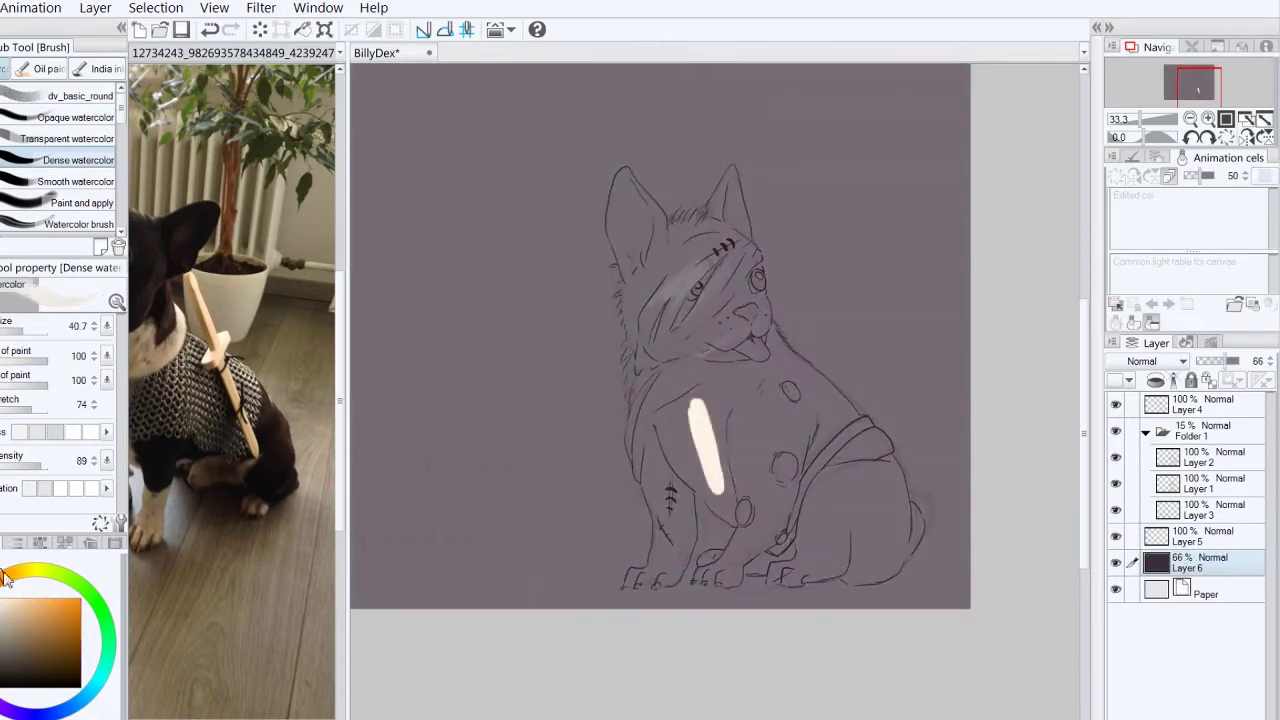
Step: Paint the chest, front legs and paws cream white on Layer 5
{"action": "left_click_drag", "start_coordinate": [690, 410], "coordinate": [720, 510]}
{"action": "key", "text": "ctrl+z"}
{"action": "left_click", "coordinate": [1200, 536]}
{"action": "mouse_move", "coordinate": [680, 400]}
{"action": "left_mouse_down"}
{"action": "mouse_move", "coordinate": [673, 458]}
{"action": "mouse_move", "coordinate": [745, 520]}
{"action": "left_mouse_up"}
{"action": "mouse_move", "coordinate": [700, 380]}
{"action": "left_mouse_down"}
{"action": "mouse_move", "coordinate": [672, 530]}
{"action": "mouse_move", "coordinate": [636, 580]}
{"action": "left_mouse_up"}
{"action": "left_click_drag", "start_coordinate": [650, 480], "coordinate": [685, 565]}
{"action": "mouse_move", "coordinate": [800, 455]}
{"action": "left_mouse_down"}
{"action": "mouse_move", "coordinate": [725, 565]}
{"action": "mouse_move", "coordinate": [820, 580]}
{"action": "left_mouse_up"}
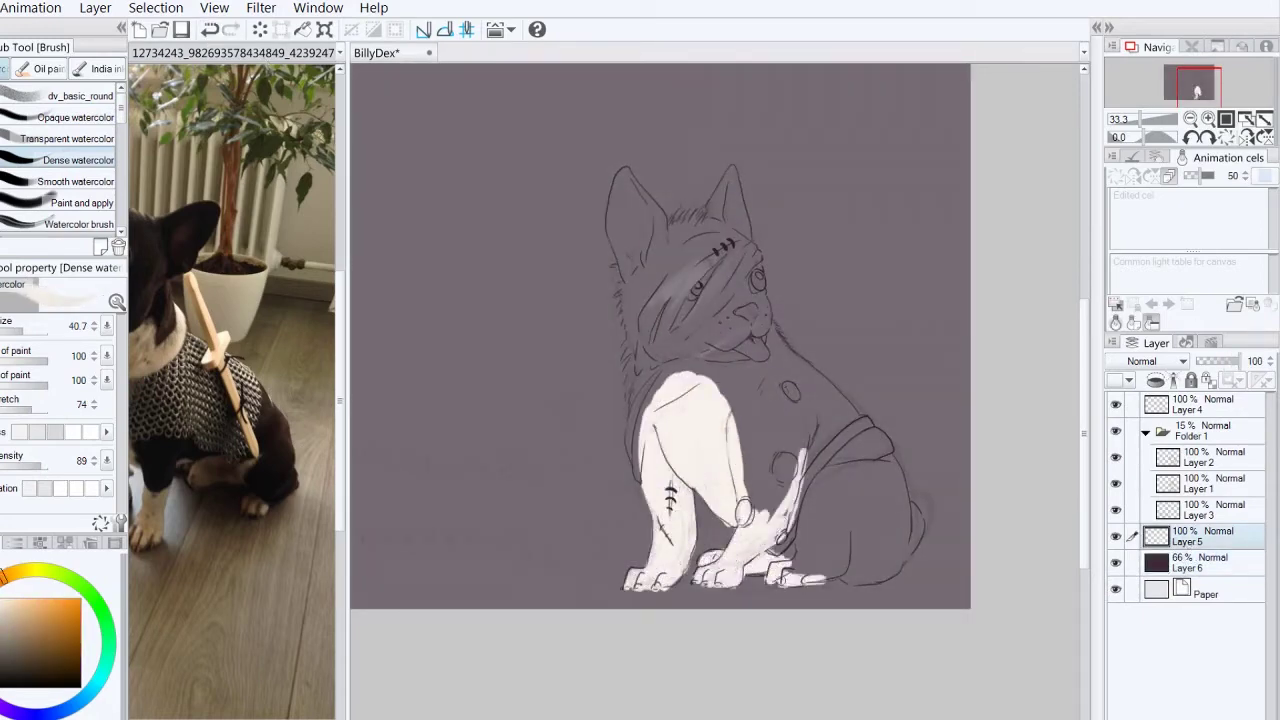
Step: Extend the cream white base over the haunch, back, head and neck
{"action": "left_click_drag", "start_coordinate": [820, 510], "coordinate": [900, 570]}
{"action": "key", "text": "h"}
{"action": "mouse_move", "coordinate": [540, 550]}
{"action": "left_mouse_down"}
{"action": "mouse_move", "coordinate": [660, 440]}
{"action": "mouse_move", "coordinate": [760, 260]}
{"action": "left_mouse_up"}
{"action": "left_click_drag", "start_coordinate": [760, 220], "coordinate": [790, 440]}
{"action": "left_click_drag", "start_coordinate": [700, 230], "coordinate": [640, 380]}
Step: Set the brush size to 26.1 and fill the back's edge, both ears and the neck's edge with cream white
{"action": "left_click", "coordinate": [22, 330]}
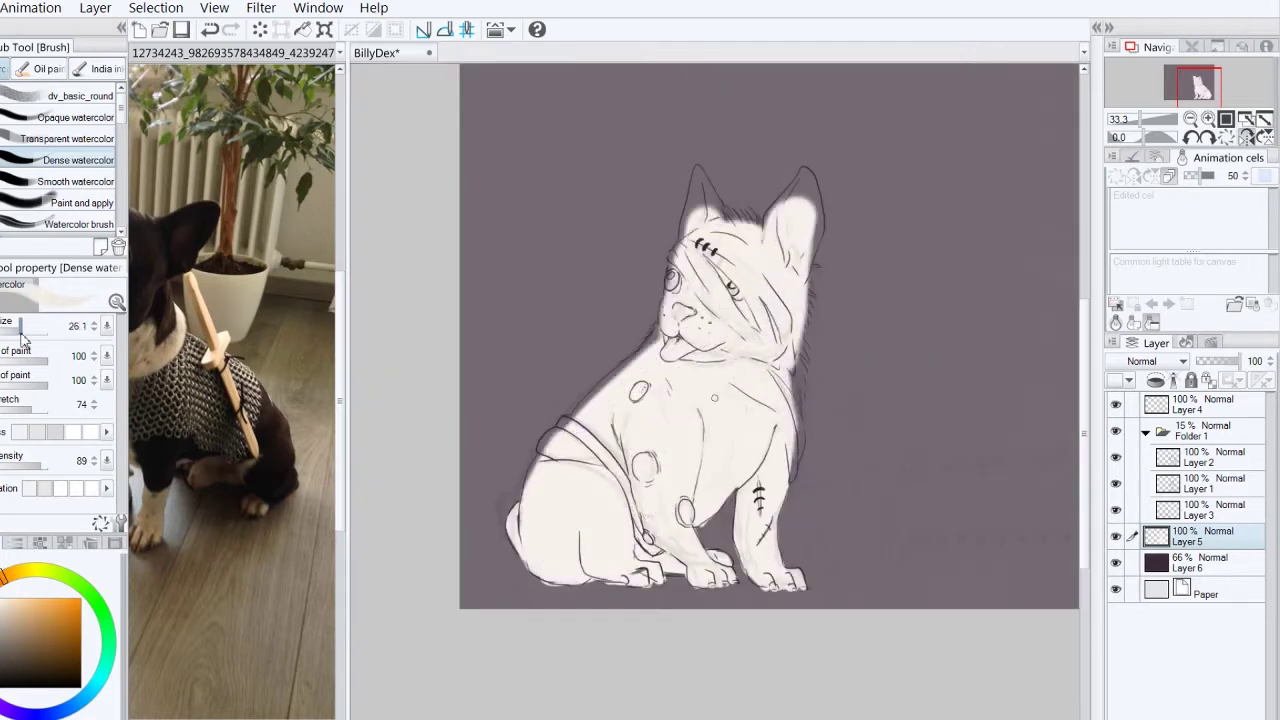
{"action": "left_click_drag", "start_coordinate": [655, 330], "coordinate": [540, 465]}
{"action": "left_click_drag", "start_coordinate": [680, 240], "coordinate": [625, 370]}
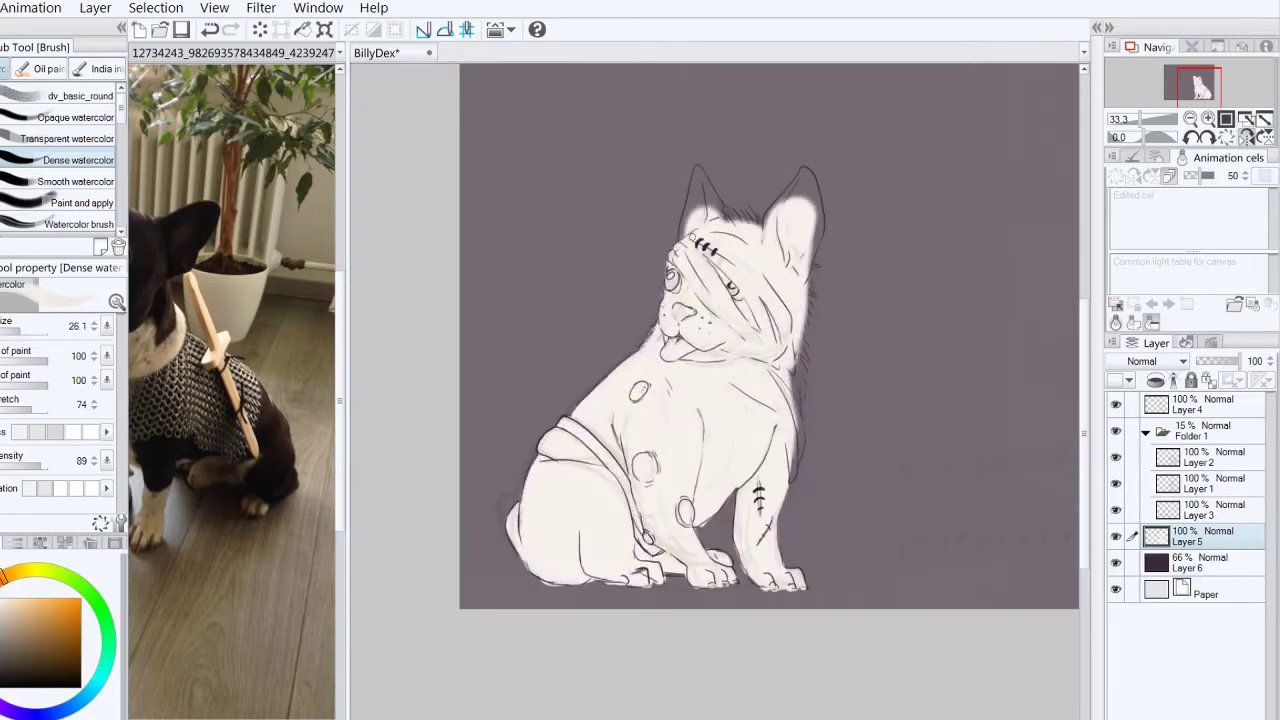
{"action": "key", "text": "h"}
{"action": "left_click_drag", "start_coordinate": [735, 170], "coordinate": [715, 235]}
{"action": "mouse_move", "coordinate": [620, 170]}
{"action": "left_mouse_down"}
{"action": "mouse_move", "coordinate": [615, 265]}
{"action": "mouse_move", "coordinate": [655, 235]}
{"action": "left_mouse_up"}
{"action": "left_click_drag", "start_coordinate": [634, 480], "coordinate": [640, 305]}
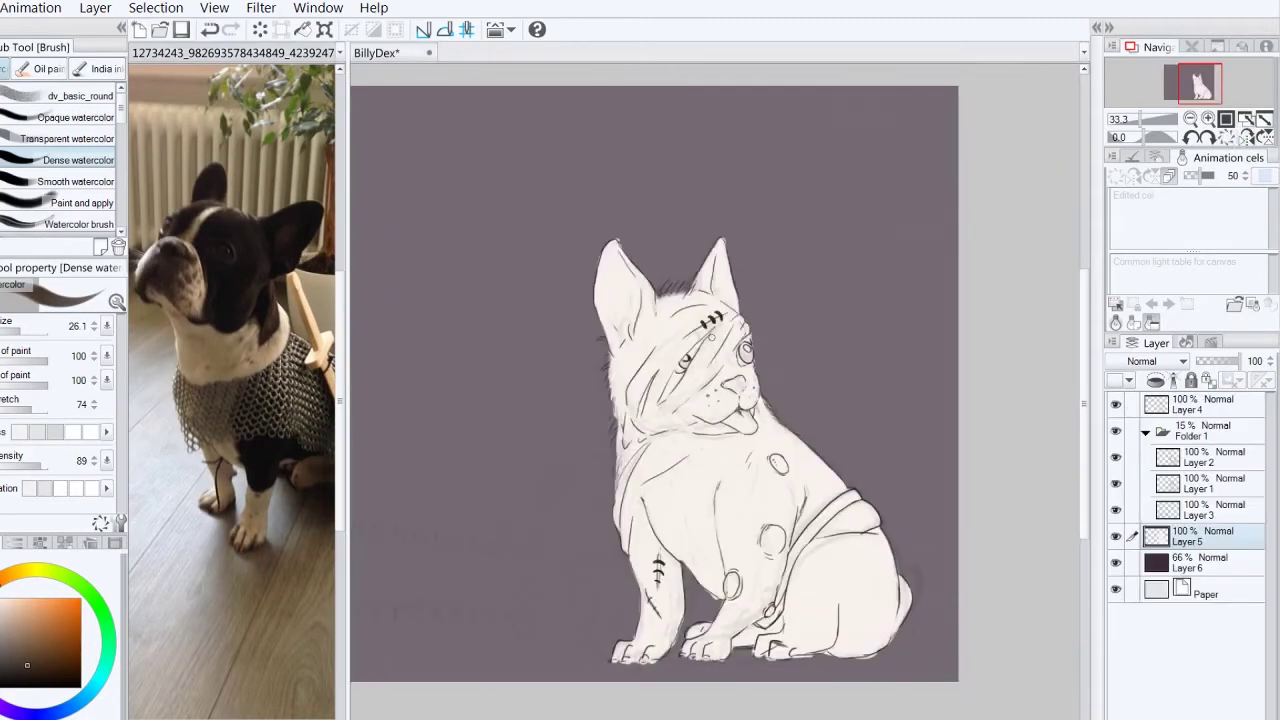
Step: Paint the ears, the top and sides of the head and the neck dark brown, leaving the muzzle and eyes white
{"action": "mouse_move", "coordinate": [704, 336]}
{"action": "left_mouse_down"}
{"action": "mouse_move", "coordinate": [678, 430]}
{"action": "mouse_move", "coordinate": [690, 410]}
{"action": "left_mouse_up"}
{"action": "key", "text": "h"}
{"action": "mouse_move", "coordinate": [712, 330]}
{"action": "left_mouse_down"}
{"action": "mouse_move", "coordinate": [762, 428]}
{"action": "mouse_move", "coordinate": [720, 320]}
{"action": "mouse_move", "coordinate": [682, 368]}
{"action": "mouse_move", "coordinate": [705, 248]}
{"action": "mouse_move", "coordinate": [725, 284]}
{"action": "mouse_move", "coordinate": [685, 360]}
{"action": "left_mouse_up"}
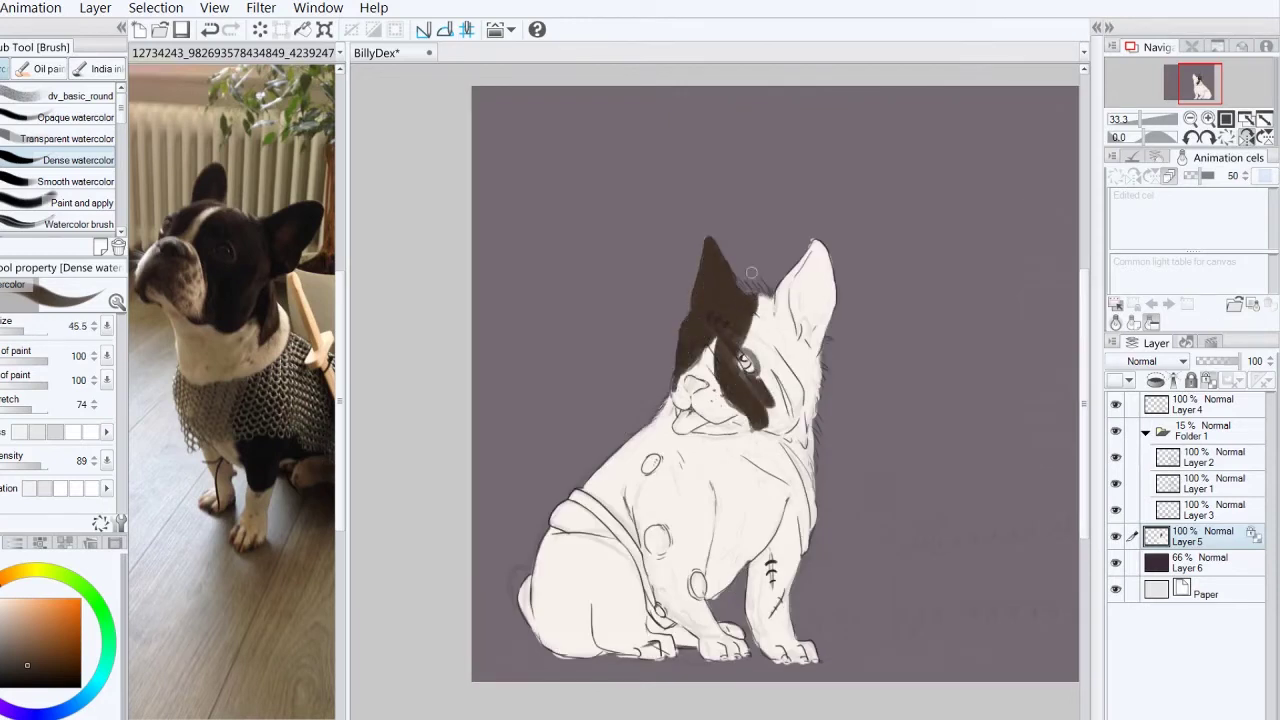
{"action": "mouse_move", "coordinate": [760, 300]}
{"action": "left_mouse_down"}
{"action": "mouse_move", "coordinate": [772, 434]}
{"action": "mouse_move", "coordinate": [790, 490]}
{"action": "left_mouse_up"}
{"action": "key", "text": "h"}
{"action": "left_click_drag", "start_coordinate": [680, 320], "coordinate": [622, 437]}
{"action": "left_click_drag", "start_coordinate": [664, 370], "coordinate": [624, 470]}
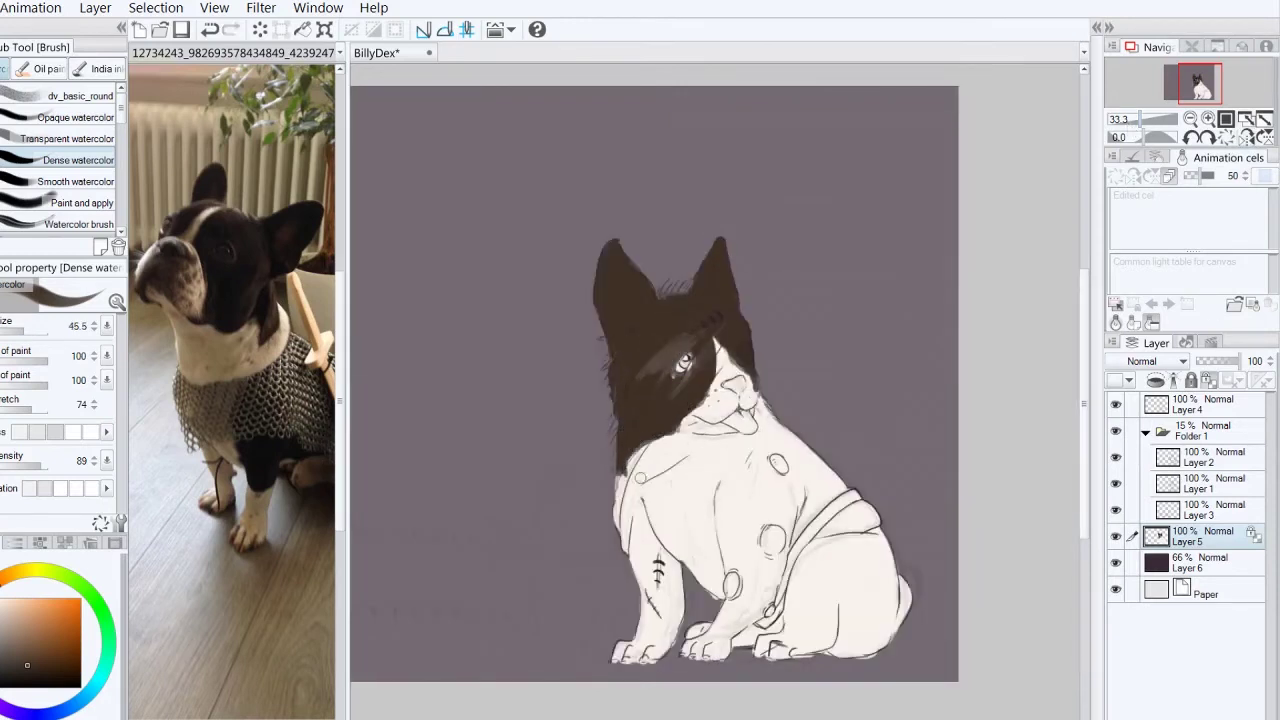
Step: Repaint the far eye white and cover the flank and haunch with dark brown, leaving the belt light
{"action": "key", "text": "x"}
{"action": "left_click_drag", "start_coordinate": [742, 348], "coordinate": [748, 362]}
{"action": "key", "text": "x"}
{"action": "mouse_move", "coordinate": [737, 458]}
{"action": "left_mouse_down"}
{"action": "mouse_move", "coordinate": [745, 555]}
{"action": "mouse_move", "coordinate": [840, 490]}
{"action": "mouse_move", "coordinate": [730, 600]}
{"action": "mouse_move", "coordinate": [763, 461]}
{"action": "mouse_move", "coordinate": [718, 505]}
{"action": "mouse_move", "coordinate": [720, 568]}
{"action": "left_mouse_up"}
{"action": "left_click_drag", "start_coordinate": [350, 243], "coordinate": [381, 243]}
{"action": "mouse_move", "coordinate": [880, 540]}
{"action": "left_mouse_down"}
{"action": "mouse_move", "coordinate": [800, 650]}
{"action": "mouse_move", "coordinate": [905, 565]}
{"action": "mouse_move", "coordinate": [840, 640]}
{"action": "mouse_move", "coordinate": [810, 600]}
{"action": "mouse_move", "coordinate": [826, 556]}
{"action": "left_mouse_up"}
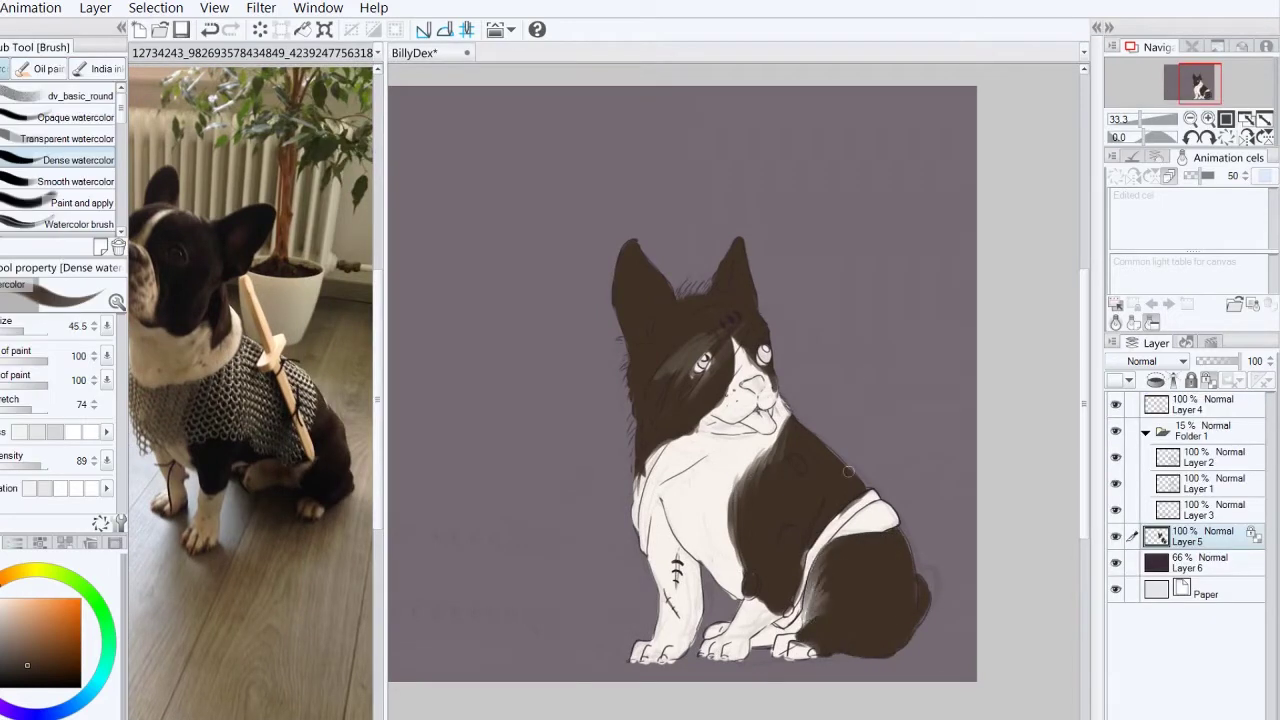
Step: Dab soft grey spots on the muzzle and upper chest
{"action": "left_click", "coordinate": [740, 397]}
{"action": "left_click", "coordinate": [700, 458]}
{"action": "left_click", "coordinate": [710, 466]}
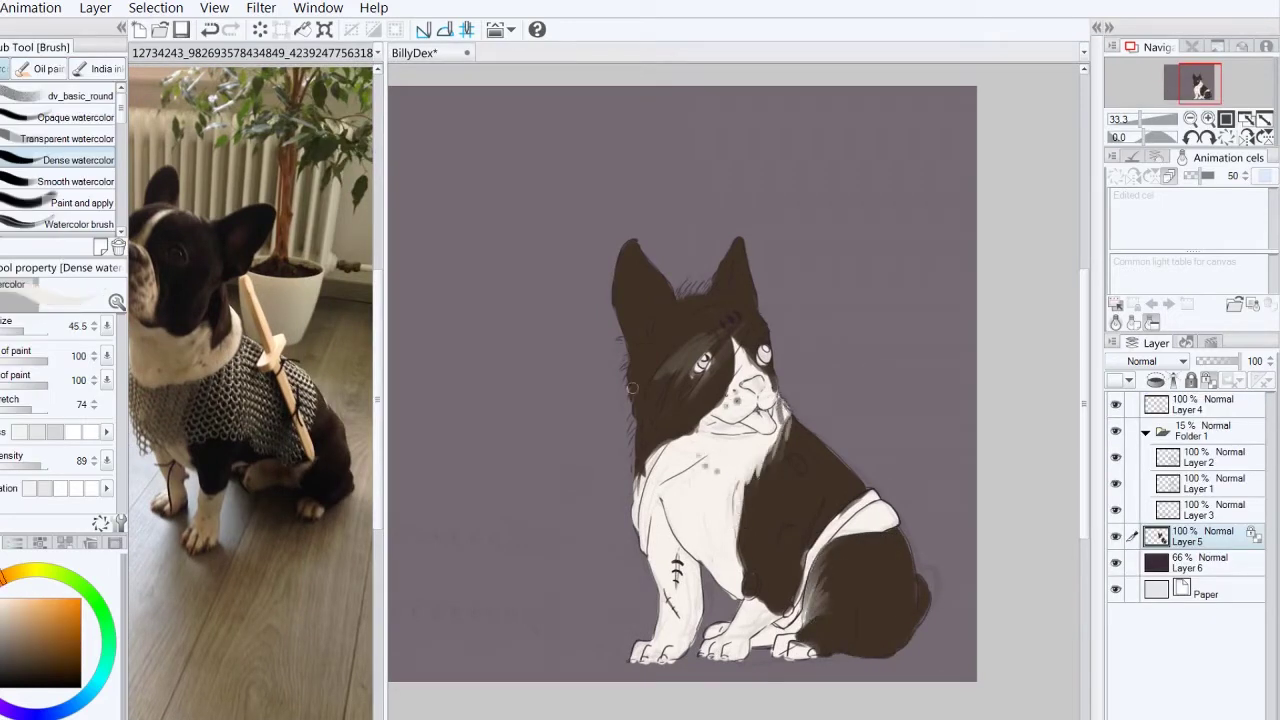
Step: Sample the muzzle's light colour and paint a pale blaze with fine strands across the forehead
{"action": "left_click", "coordinate": [757, 416], "text": "alt"}
{"action": "key", "text": "h"}
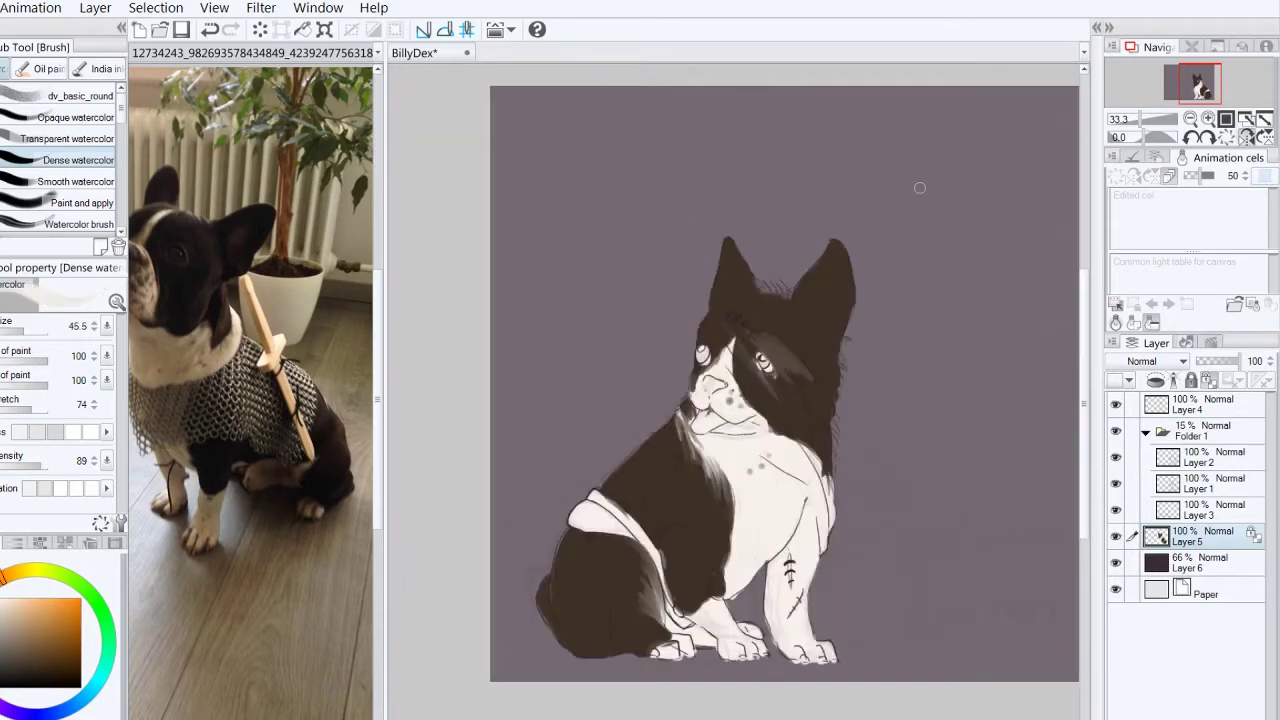
{"action": "mouse_move", "coordinate": [713, 321]}
{"action": "left_mouse_down"}
{"action": "mouse_move", "coordinate": [745, 395]}
{"action": "mouse_move", "coordinate": [800, 350]}
{"action": "left_mouse_up"}
Step: Paint the round spots on the dark shoulder, flank and elbow in the light colour
{"action": "left_click", "coordinate": [668, 465]}
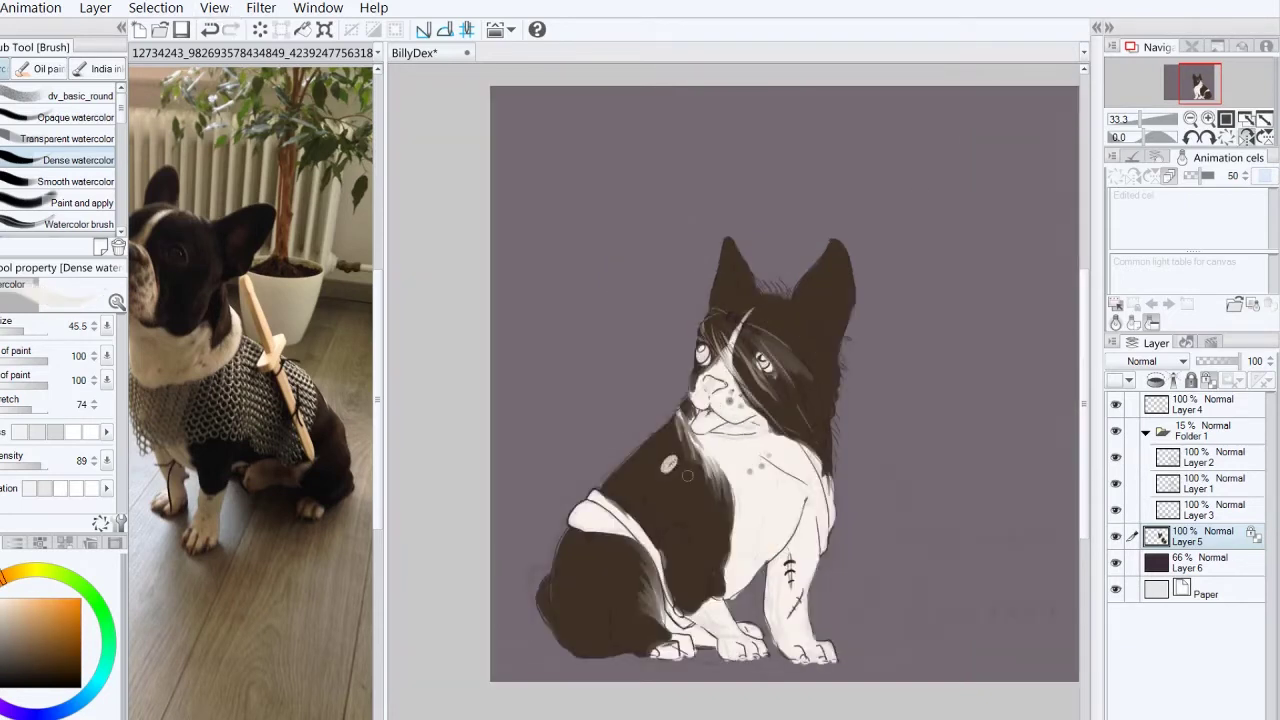
{"action": "left_click", "coordinate": [674, 540]}
{"action": "left_click", "coordinate": [717, 583]}
{"action": "left_click", "coordinate": [674, 542]}
{"action": "left_click", "coordinate": [668, 464]}
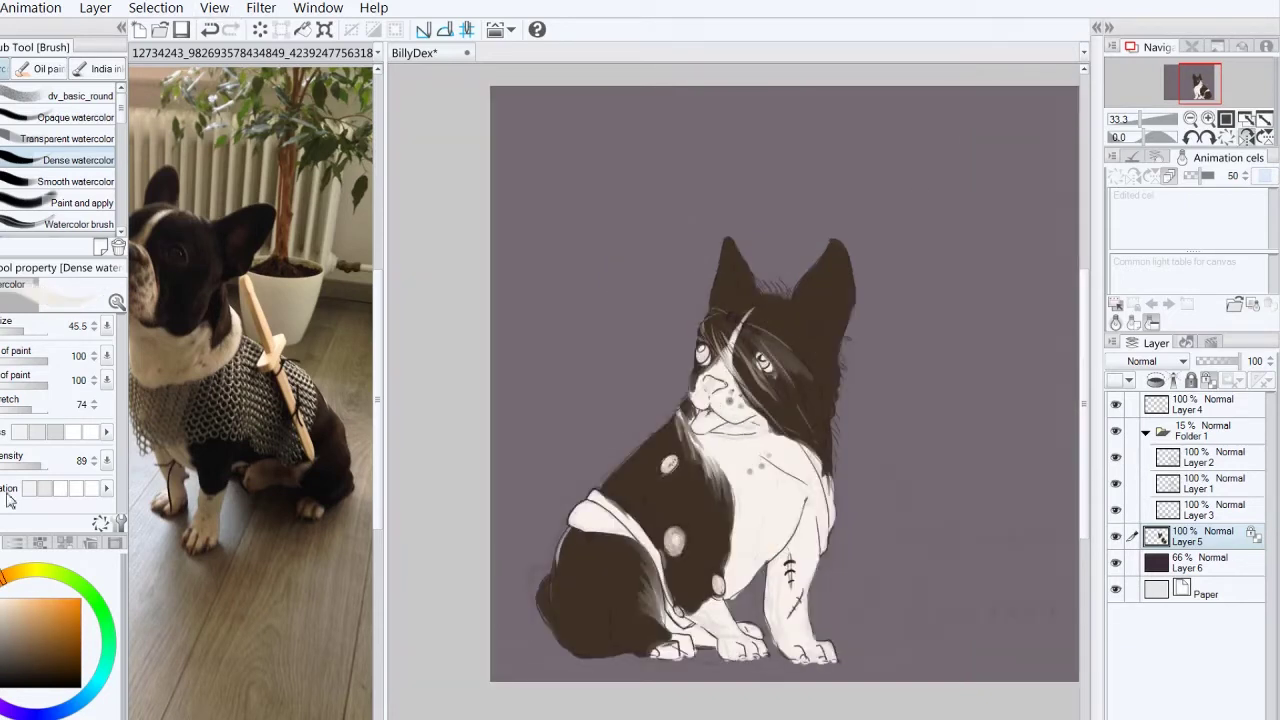
Step: Sample the dark coat colour and paint ragged fur tufts between the ears and down the back of the neck
{"action": "left_click", "coordinate": [569, 545], "text": "alt"}
{"action": "key", "text": "h"}
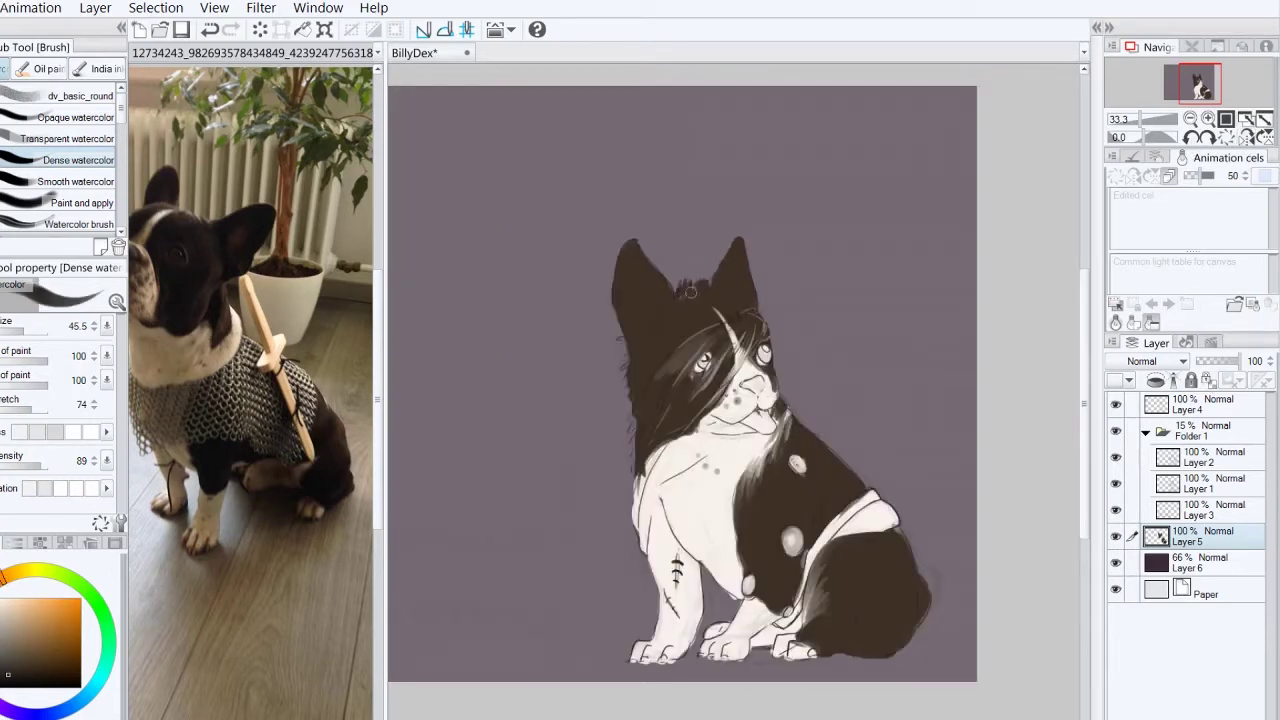
{"action": "left_click_drag", "start_coordinate": [630, 338], "coordinate": [622, 460]}
{"action": "left_click_drag", "start_coordinate": [696, 280], "coordinate": [678, 290]}
{"action": "left_click_drag", "start_coordinate": [644, 452], "coordinate": [624, 496]}
{"action": "left_click_drag", "start_coordinate": [632, 350], "coordinate": [614, 412]}
{"action": "left_click_drag", "start_coordinate": [626, 424], "coordinate": [617, 456]}
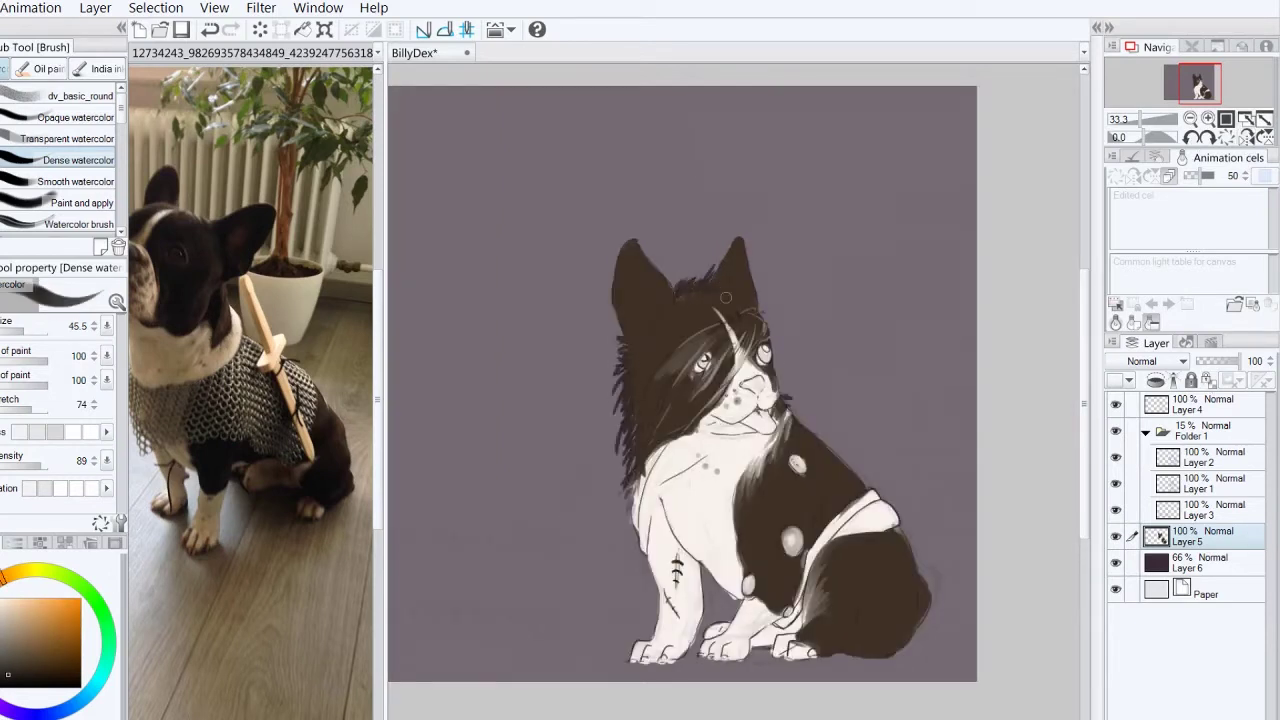
Step: Add grey spots to the legs, chest and muzzle, undo the last dab and save the file
{"action": "left_click", "coordinate": [717, 600], "text": "alt"}
{"action": "left_click", "coordinate": [752, 448]}
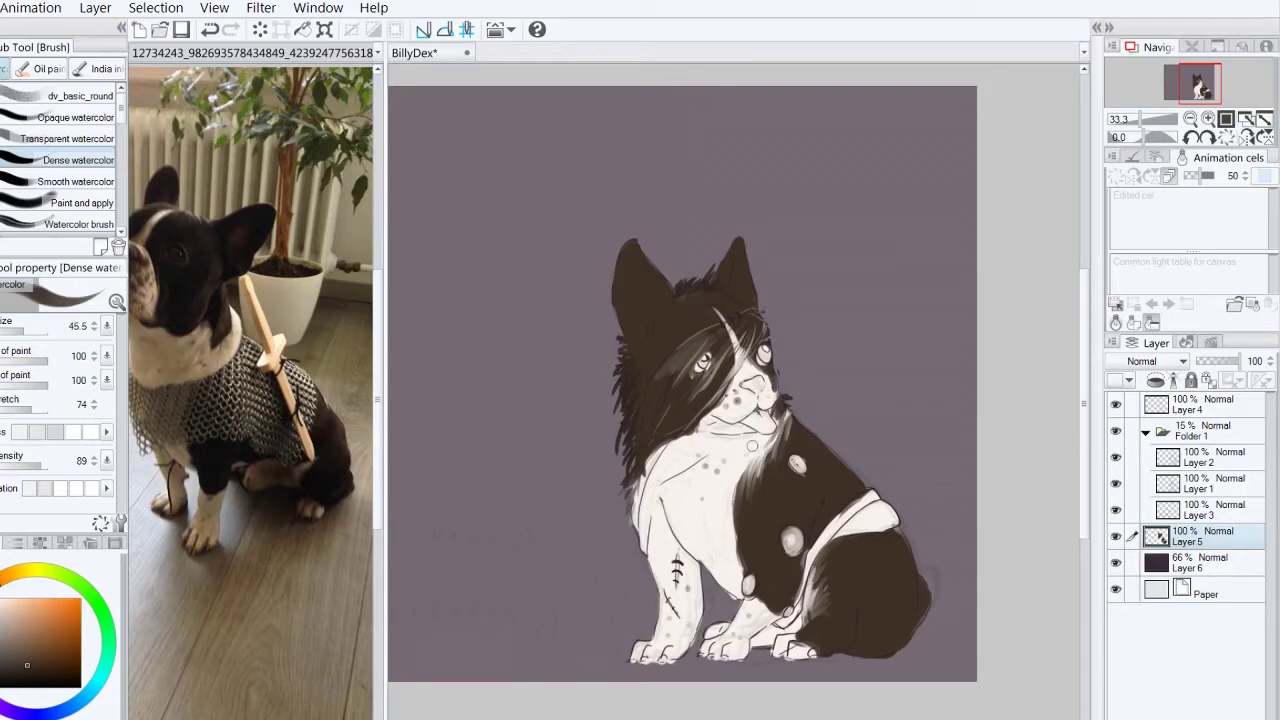
{"action": "left_click", "coordinate": [784, 436]}
{"action": "left_click", "coordinate": [752, 405]}
{"action": "key", "text": "ctrl+z"}
{"action": "key", "text": "ctrl+s"}
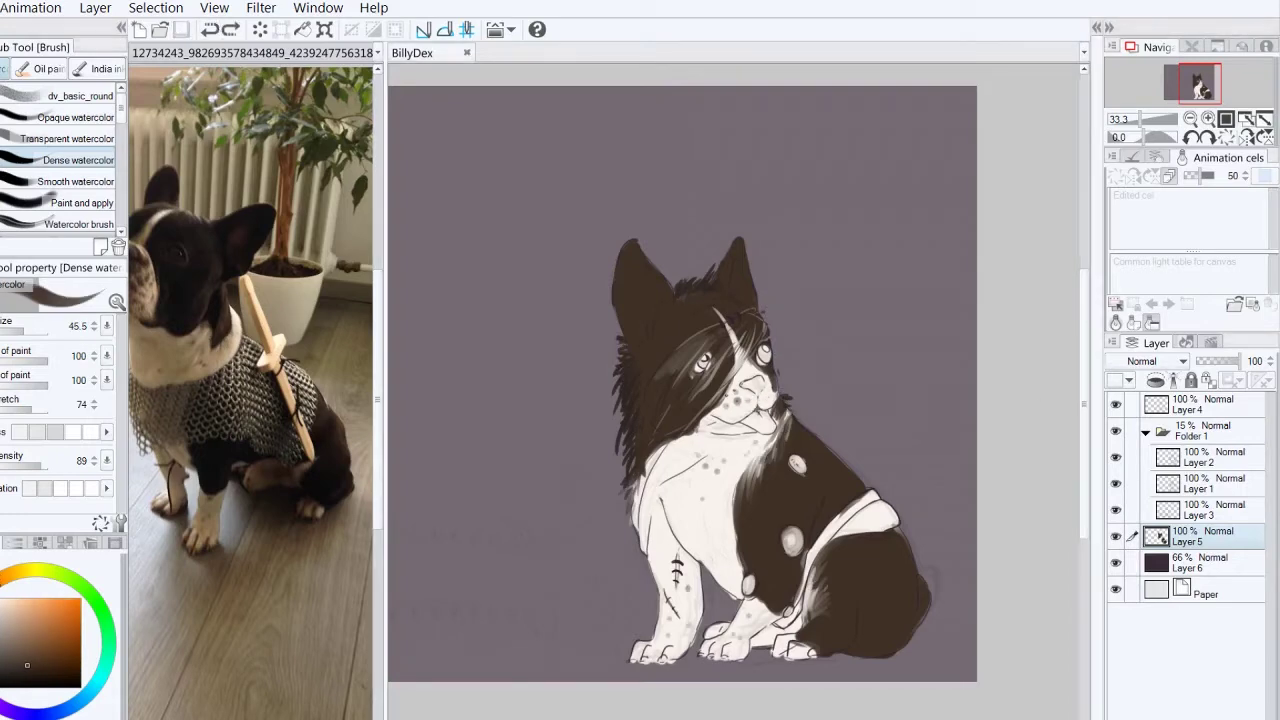
Step: Paint the nose dark and colour the far eye dark red with the brush size at 20.9
{"action": "left_click_drag", "start_coordinate": [748, 384], "coordinate": [758, 416]}
{"action": "left_click", "coordinate": [62, 656]}
{"action": "left_click", "coordinate": [18, 331]}
{"action": "left_click", "coordinate": [762, 354]}
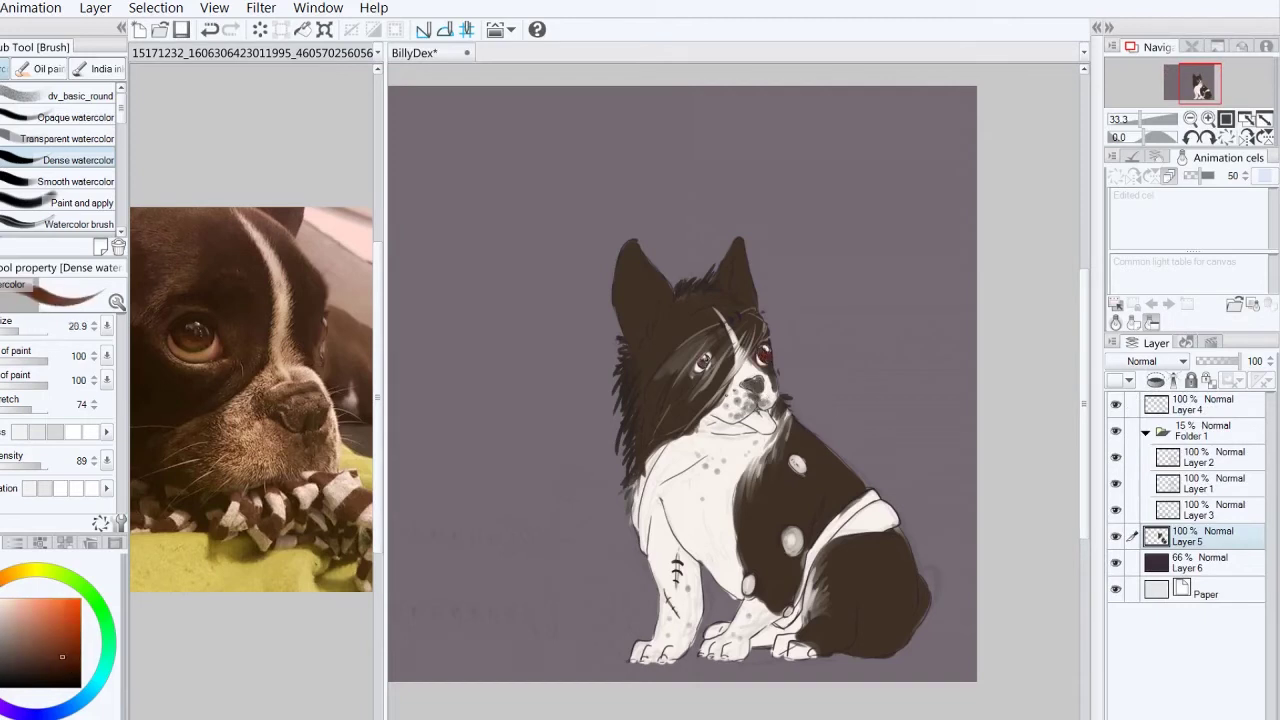
Step: Paint the belt around the dog's waist dark red, covering its edges and the band between them
{"action": "left_click_drag", "start_coordinate": [812, 500], "coordinate": [870, 555]}
{"action": "left_click_drag", "start_coordinate": [876, 494], "coordinate": [776, 628]}
{"action": "key", "text": "h"}
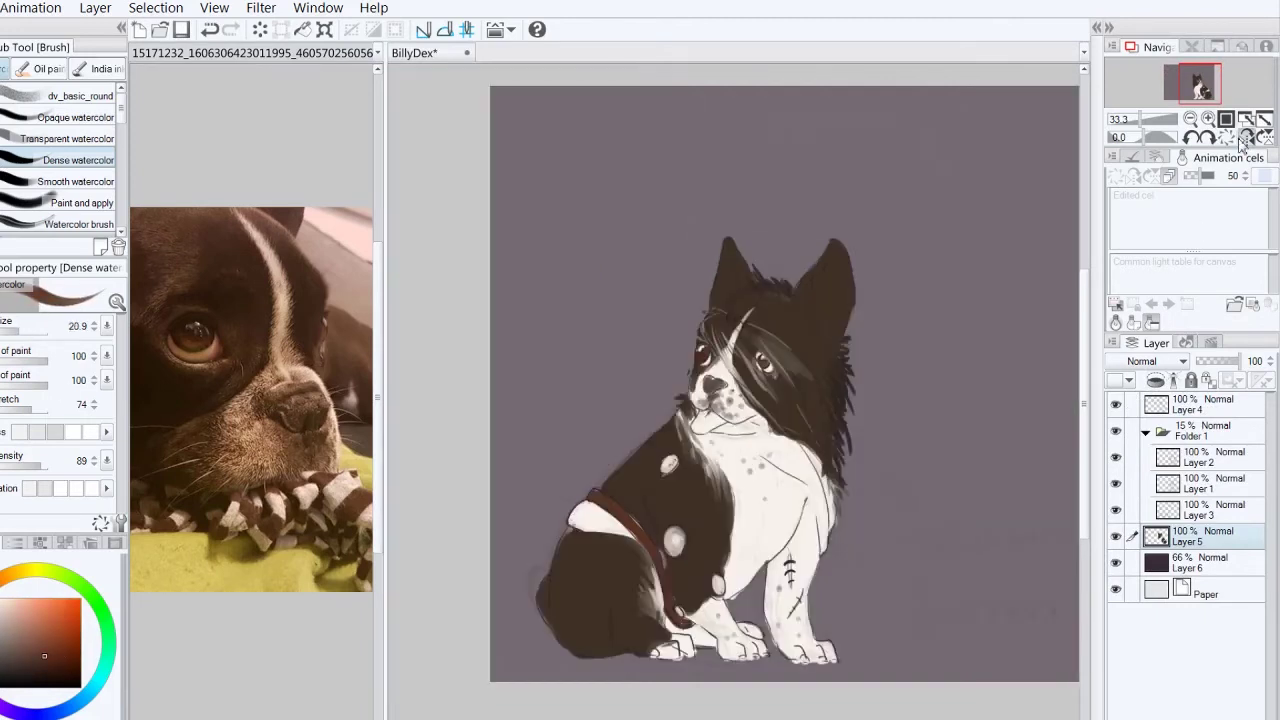
{"action": "mouse_move", "coordinate": [575, 530]}
{"action": "left_mouse_down"}
{"action": "mouse_move", "coordinate": [638, 505]}
{"action": "mouse_move", "coordinate": [616, 520]}
{"action": "left_mouse_up"}
{"action": "key", "text": "h"}
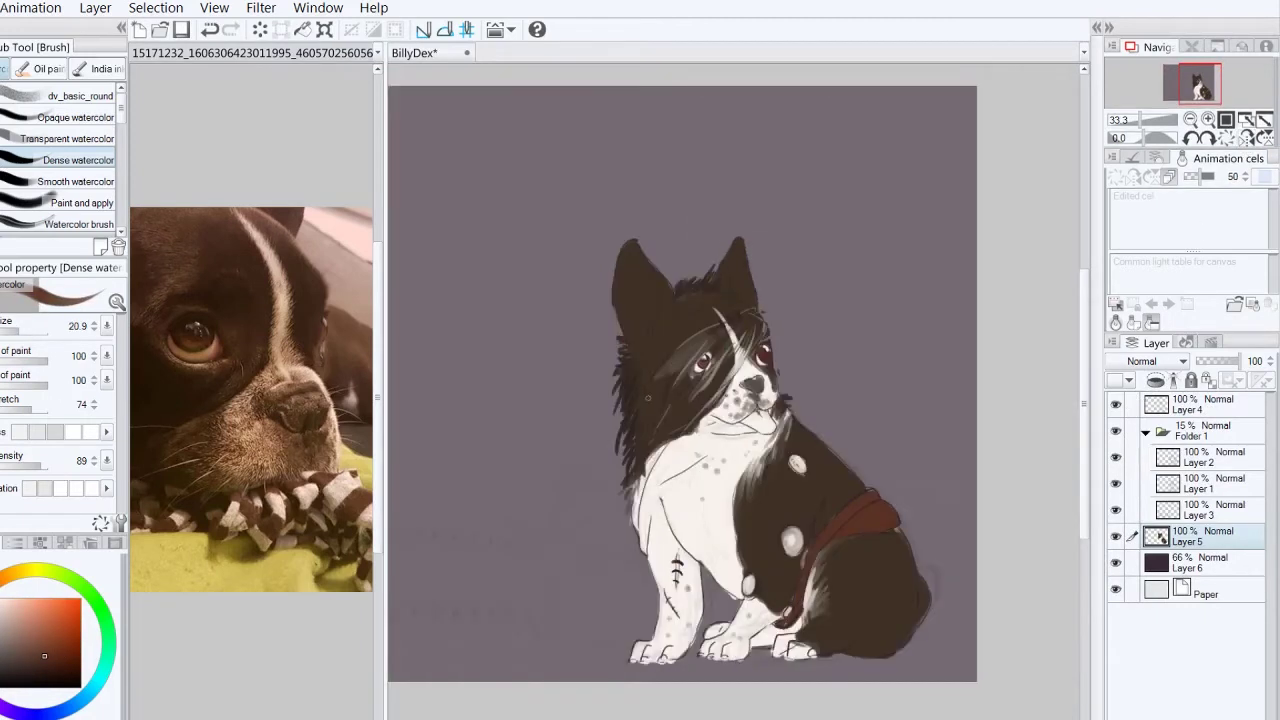
Step: Paint a broad pale beige chainsaw blade shape beside the dog on Layer 5 using the Dense watercolor brush at size 88.7
{"action": "scroll", "coordinate": [560, 550], "scroll_direction": "up", "scroll_amount": 2}
{"action": "left_click", "coordinate": [572, 498], "text": "alt"}
{"action": "key", "text": "ctrl+s"}
{"action": "left_click_drag", "start_coordinate": [530, 500], "coordinate": [800, 505]}
{"action": "key", "text": "h"}
{"action": "scroll", "coordinate": [800, 505], "scroll_direction": "down", "scroll_amount": 1}
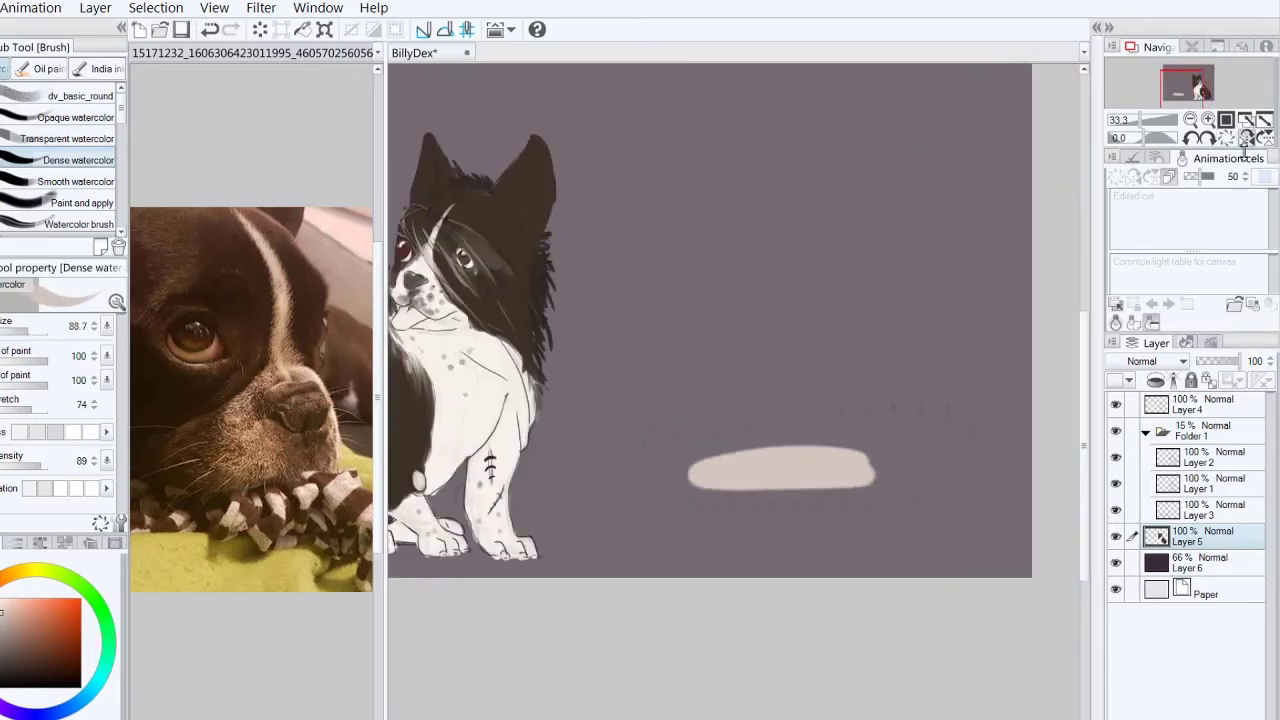
{"action": "left_click_drag", "start_coordinate": [630, 470], "coordinate": [945, 432]}
{"action": "left_click_drag", "start_coordinate": [665, 485], "coordinate": [950, 455]}
{"action": "left_click", "coordinate": [1210, 516]}
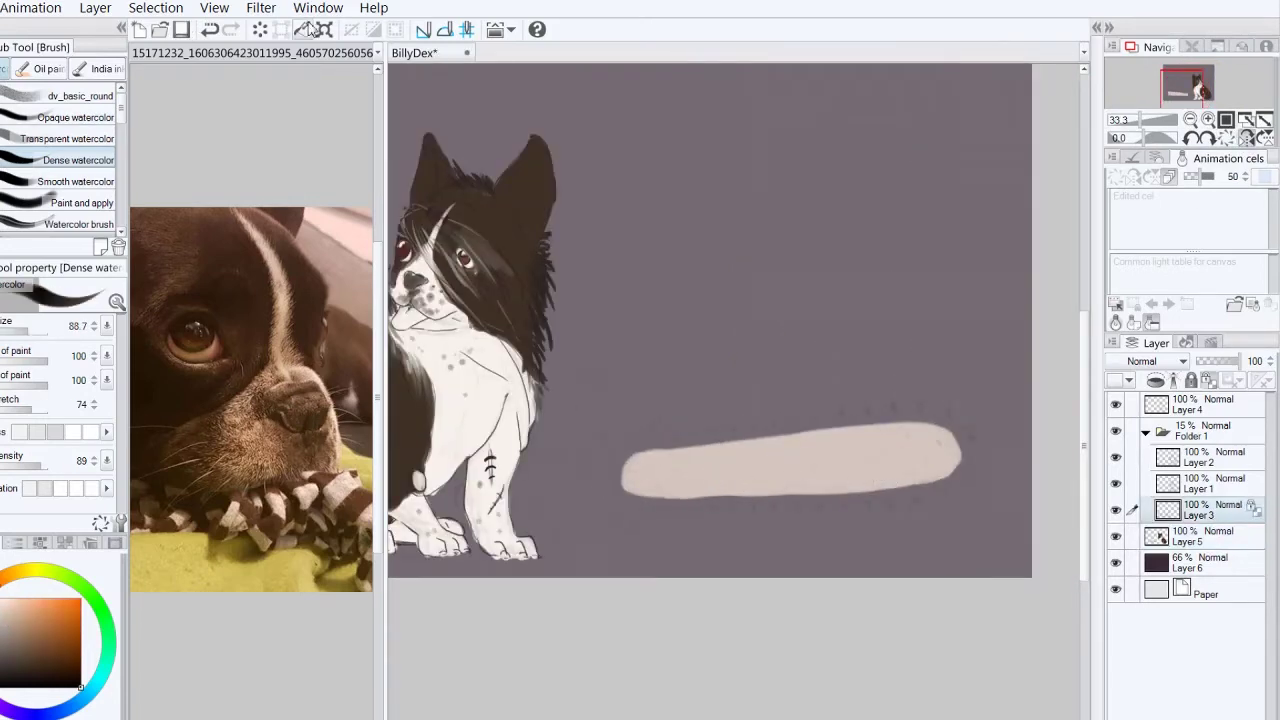
{"action": "left_click", "coordinate": [1208, 538]}
{"action": "key", "text": "h"}
{"action": "mouse_move", "coordinate": [768, 492]}
{"action": "left_mouse_down"}
{"action": "mouse_move", "coordinate": [500, 450]}
{"action": "mouse_move", "coordinate": [580, 437]}
{"action": "mouse_move", "coordinate": [855, 470]}
{"action": "left_mouse_up"}
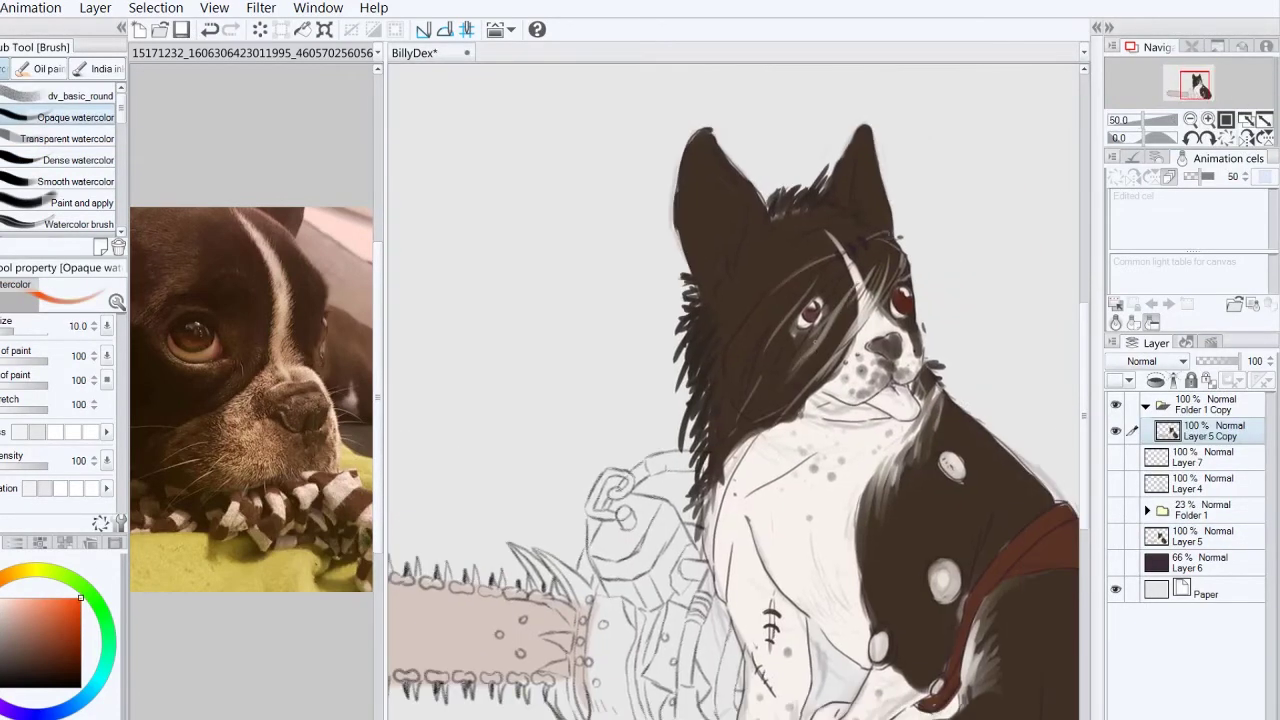
Step: Sample the dark coat colour, pick a darker shade and shade the ears and head with the Opaque watercolor brush at size 10.0
{"action": "key", "text": "x"}
{"action": "left_click", "coordinate": [682, 244], "text": "alt"}
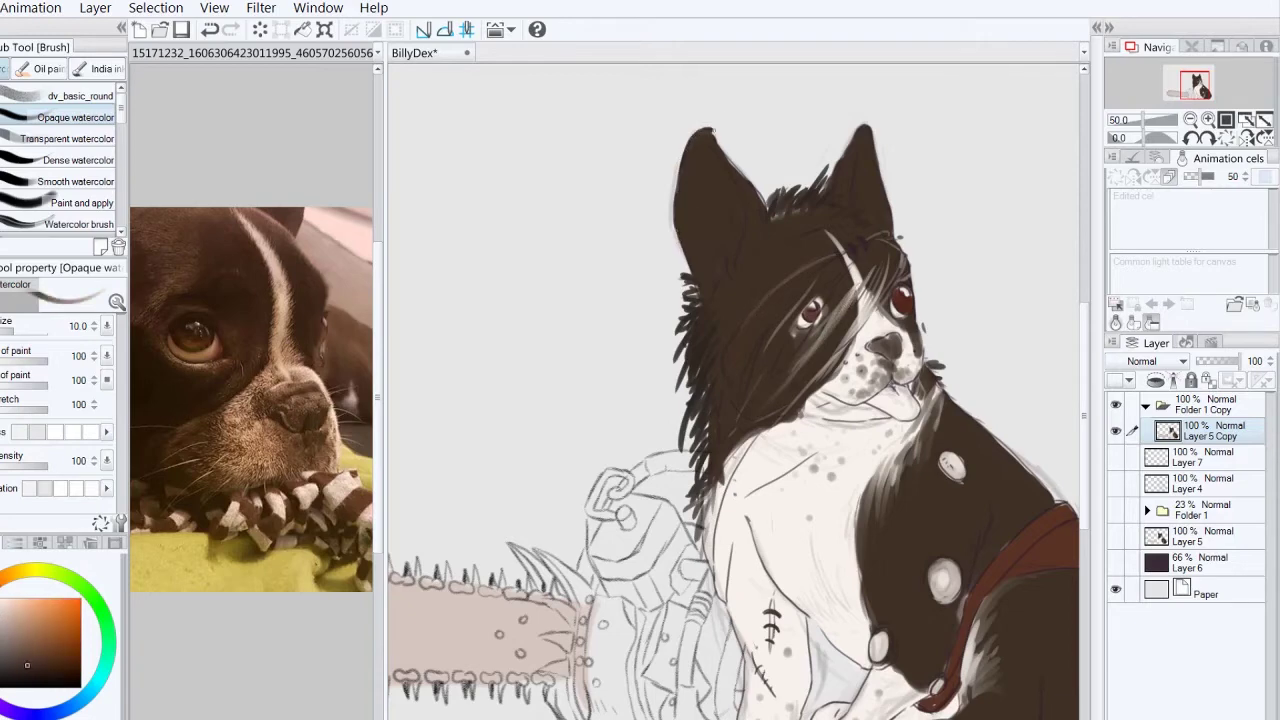
{"action": "left_click", "coordinate": [28, 676]}
{"action": "key", "text": "h"}
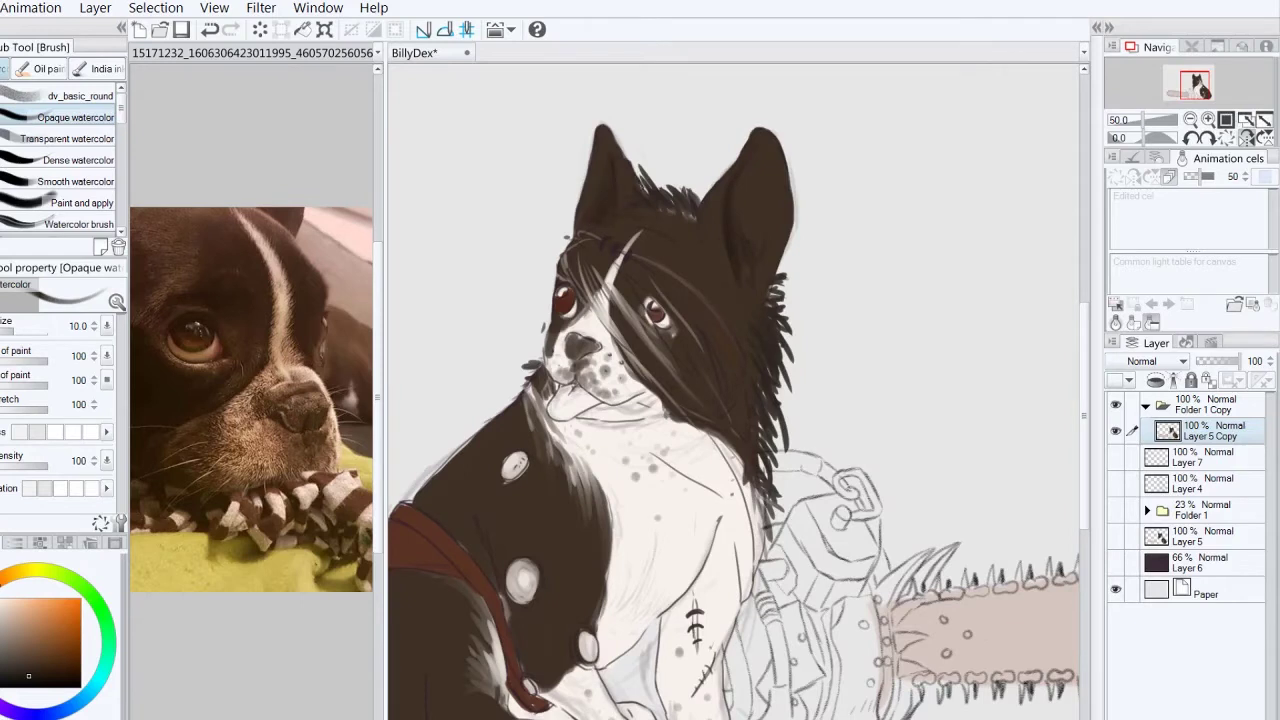
{"action": "key", "text": "h"}
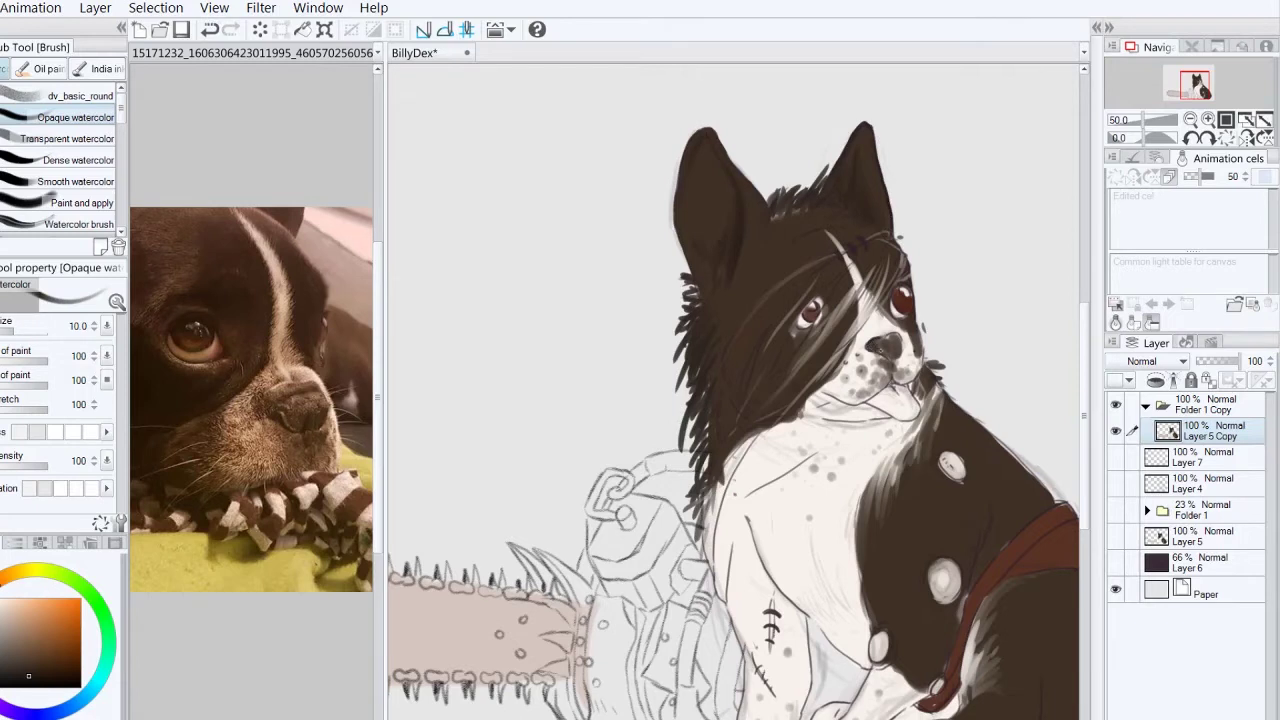
{"action": "key", "text": "h"}
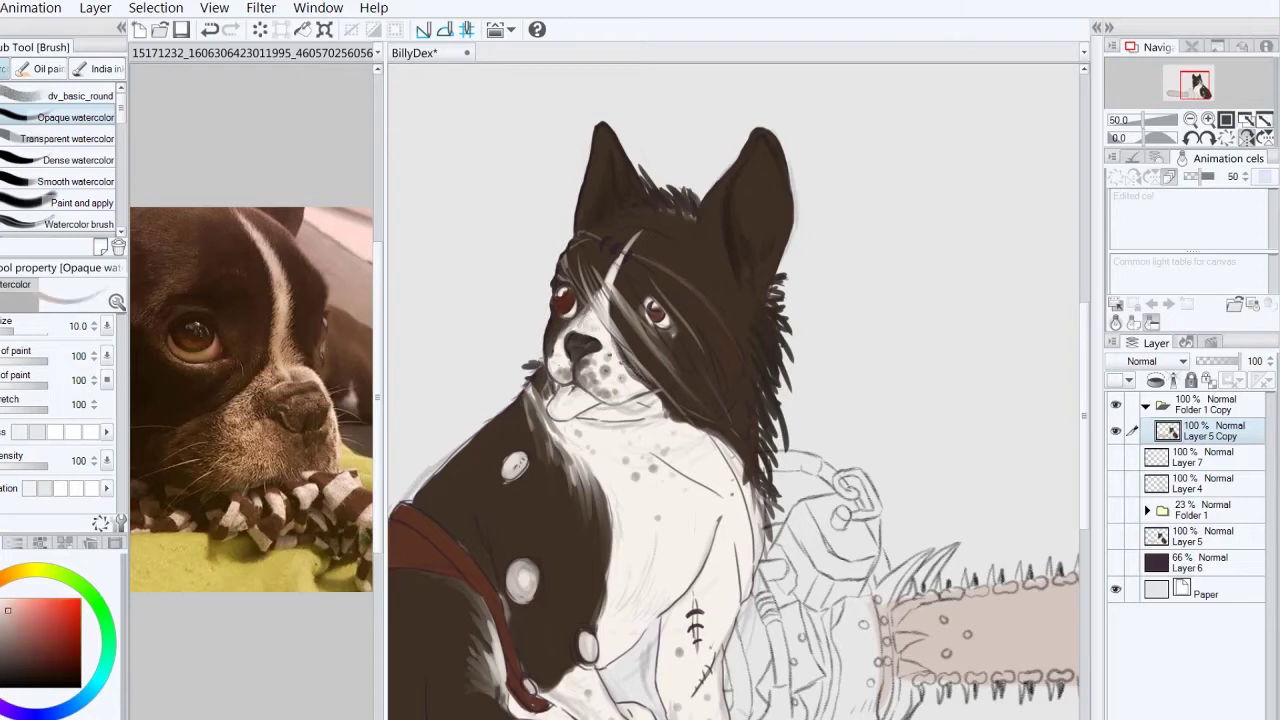
Step: Paint the tongue pink with darker shading and darken the fur around the near eye
{"action": "left_click_drag", "start_coordinate": [556, 396], "coordinate": [588, 410]}
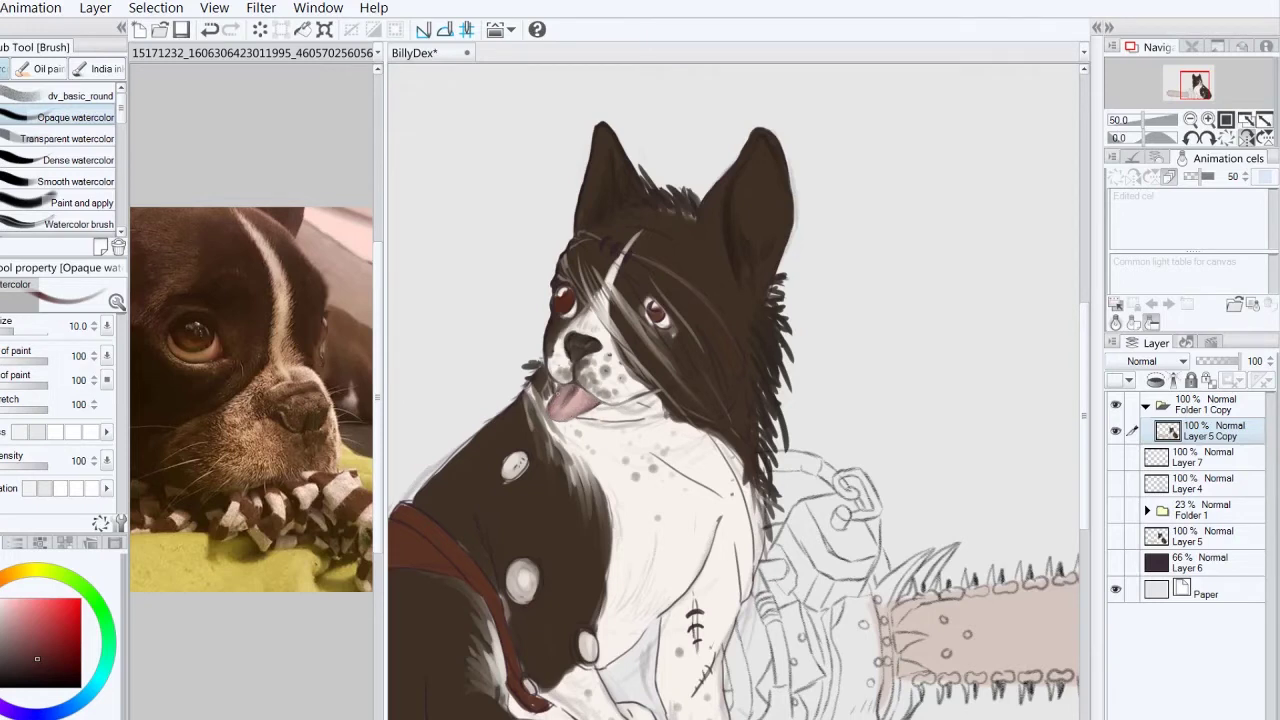
{"action": "left_click", "coordinate": [1245, 138]}
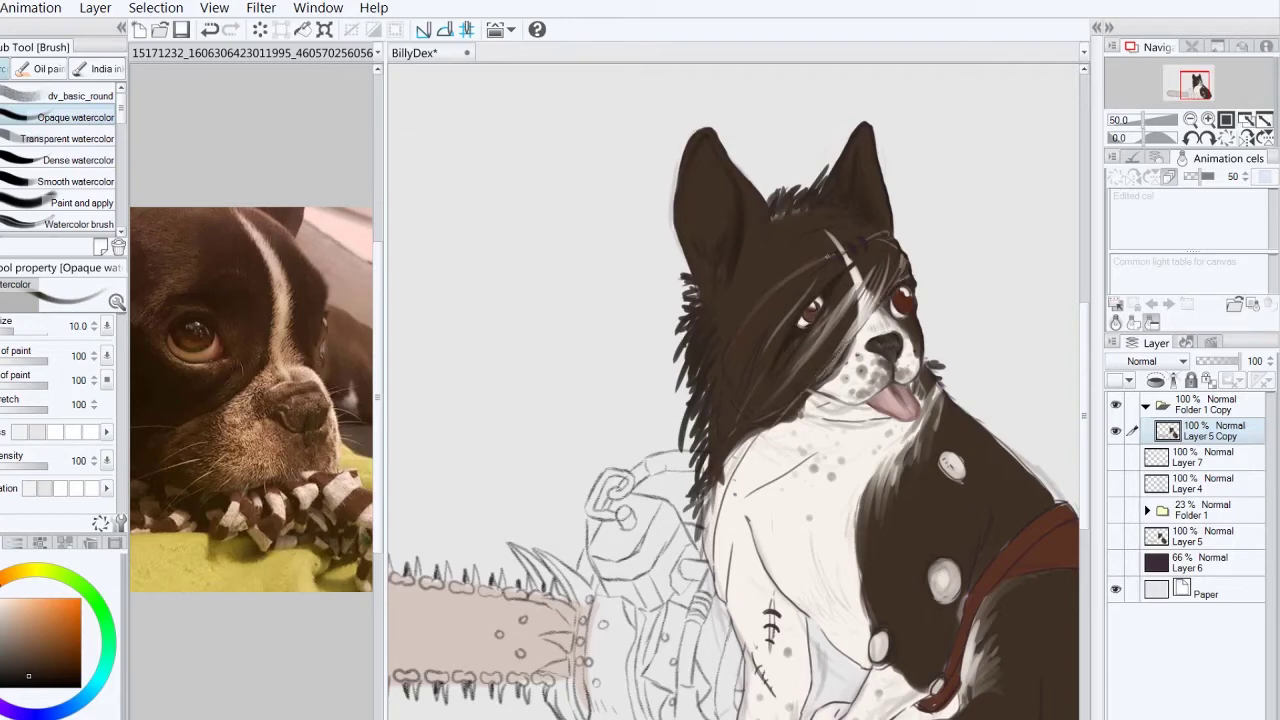
{"action": "left_click", "coordinate": [1245, 138]}
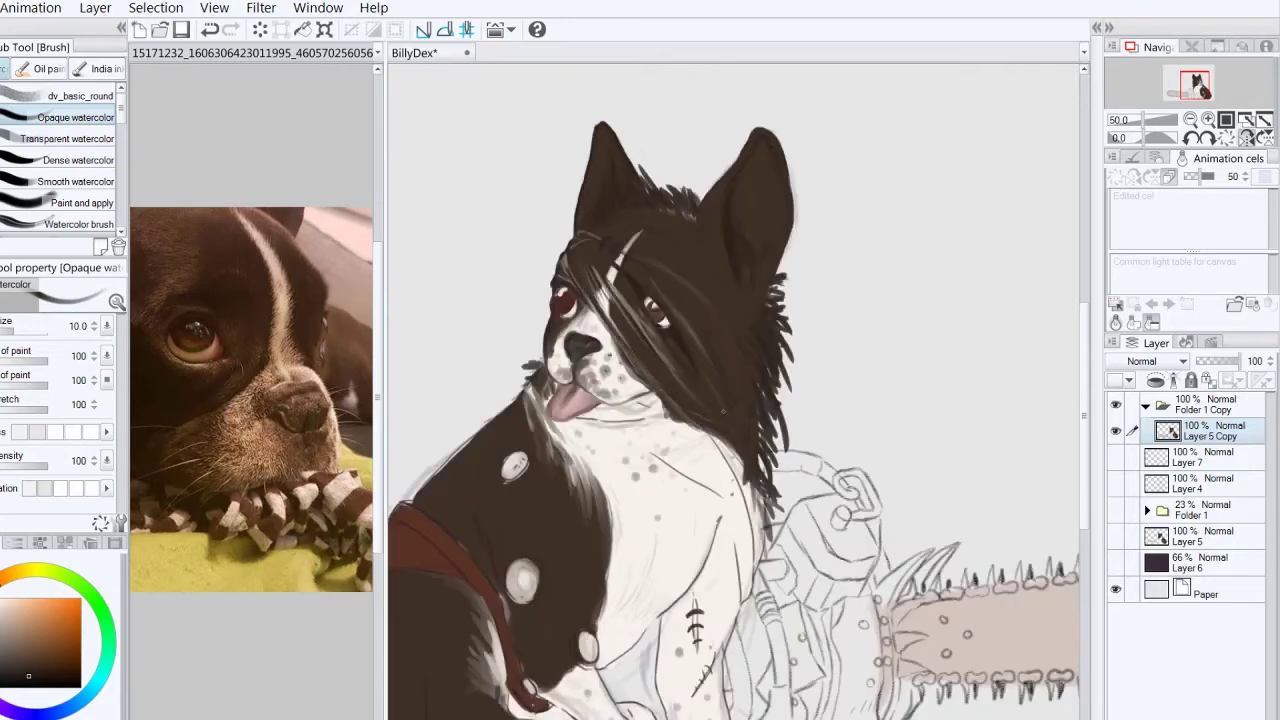
Step: Paint grey hair strands sweeping from the forehead across the face and muzzle side
{"action": "left_click", "coordinate": [5, 628]}
{"action": "left_click_drag", "start_coordinate": [588, 286], "coordinate": [648, 378]}
{"action": "mouse_move", "coordinate": [576, 246]}
{"action": "left_mouse_down"}
{"action": "mouse_move", "coordinate": [558, 278]}
{"action": "mouse_move", "coordinate": [588, 330]}
{"action": "left_mouse_up"}
{"action": "left_click", "coordinate": [1245, 138]}
{"action": "left_click", "coordinate": [28, 676]}
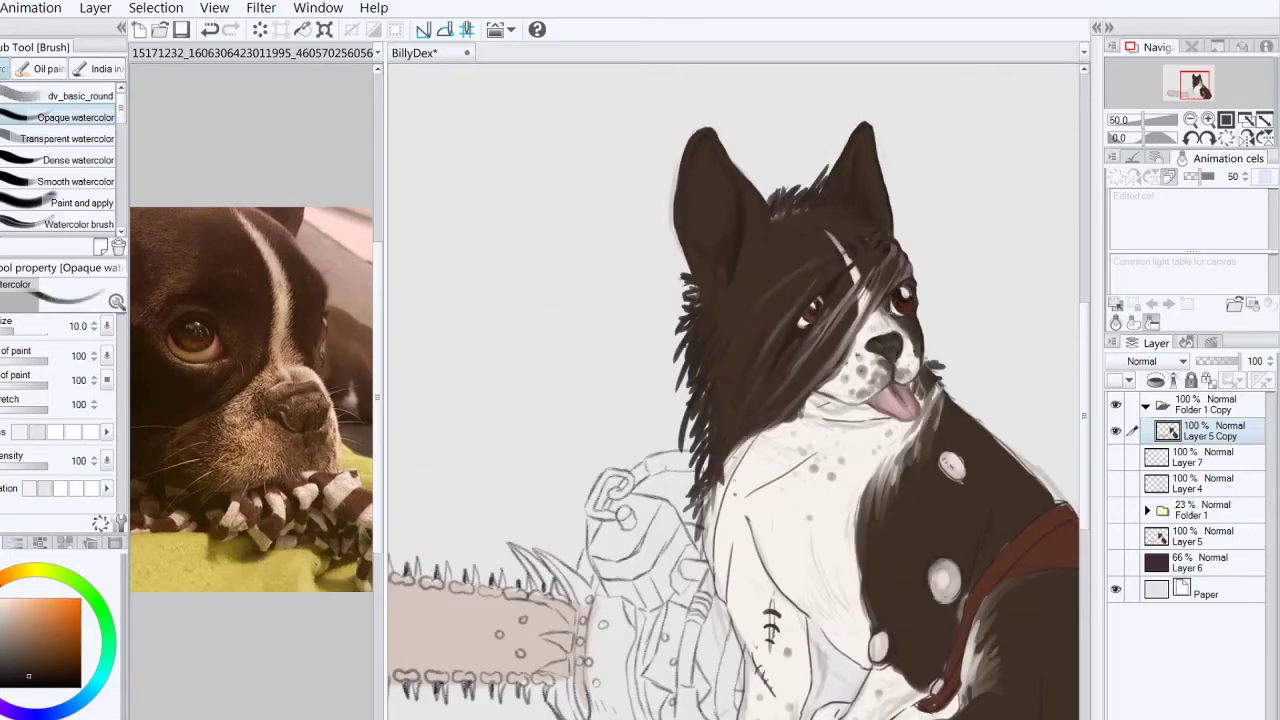
Step: Blend dark fur strands over the cheek and thicken the fur down the back of the neck
{"action": "left_click", "coordinate": [1245, 138]}
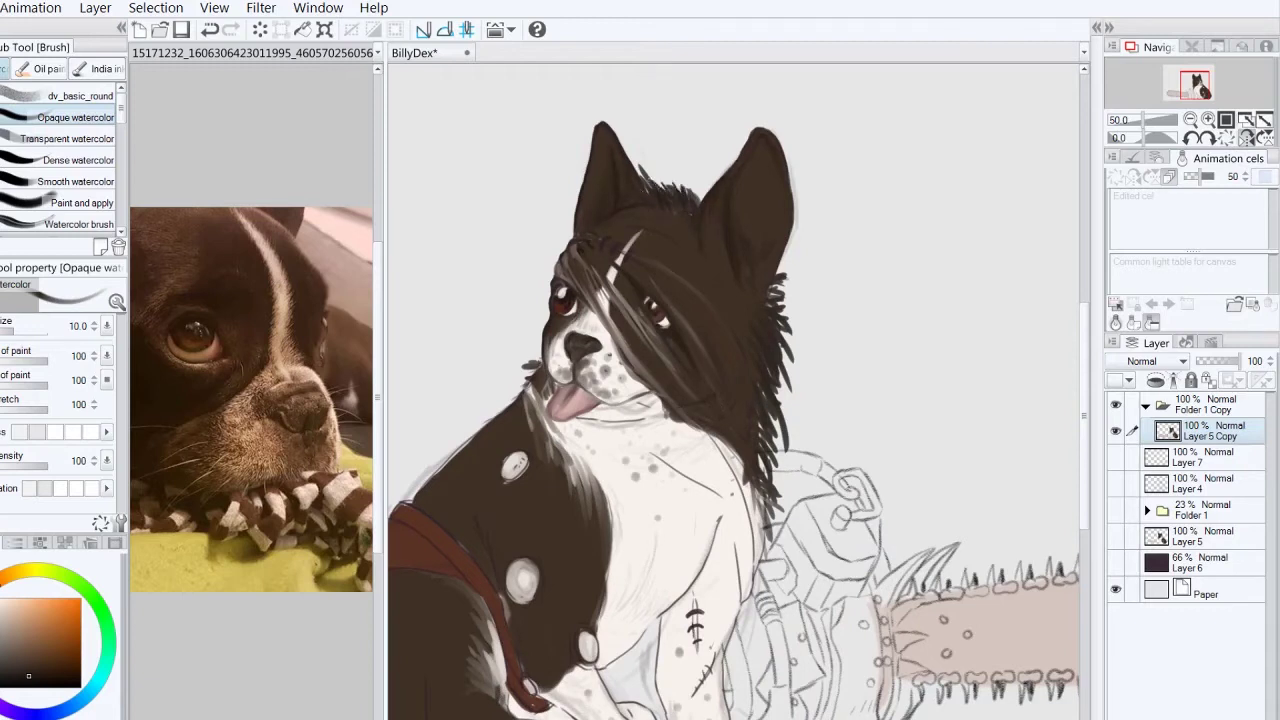
{"action": "key", "text": "h"}
{"action": "left_click_drag", "start_coordinate": [676, 330], "coordinate": [690, 410]}
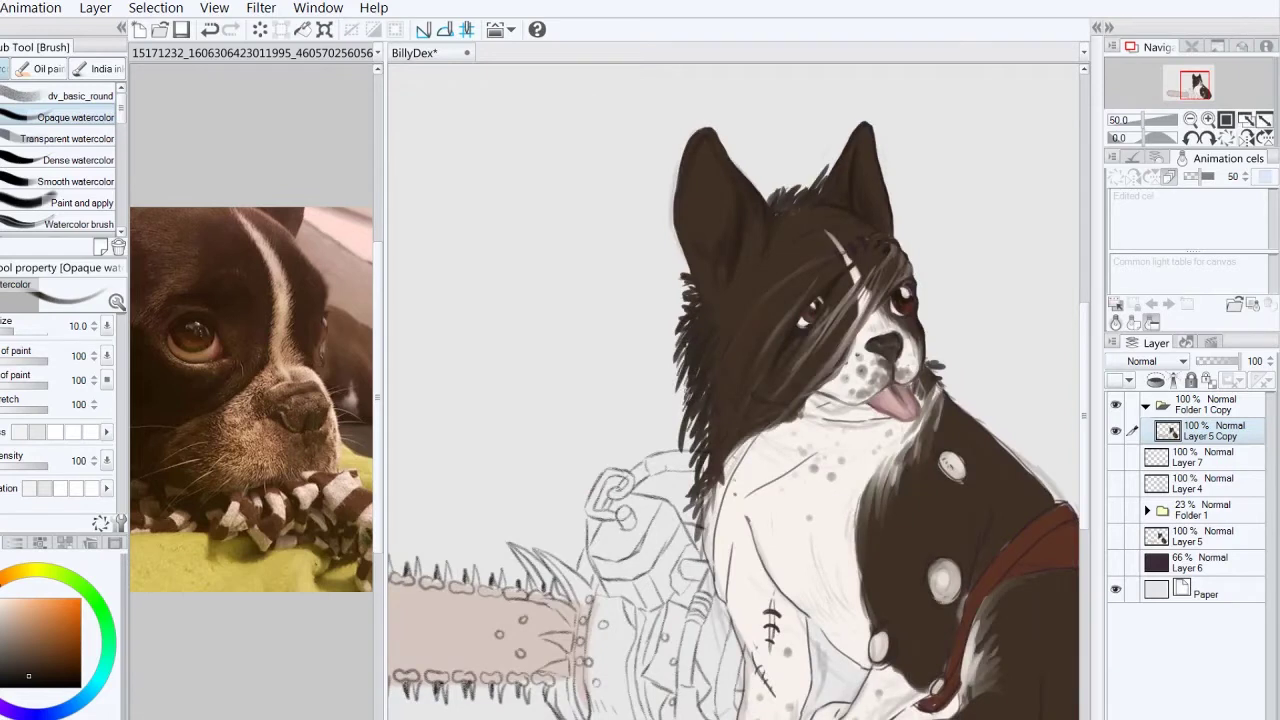
{"action": "key", "text": "h"}
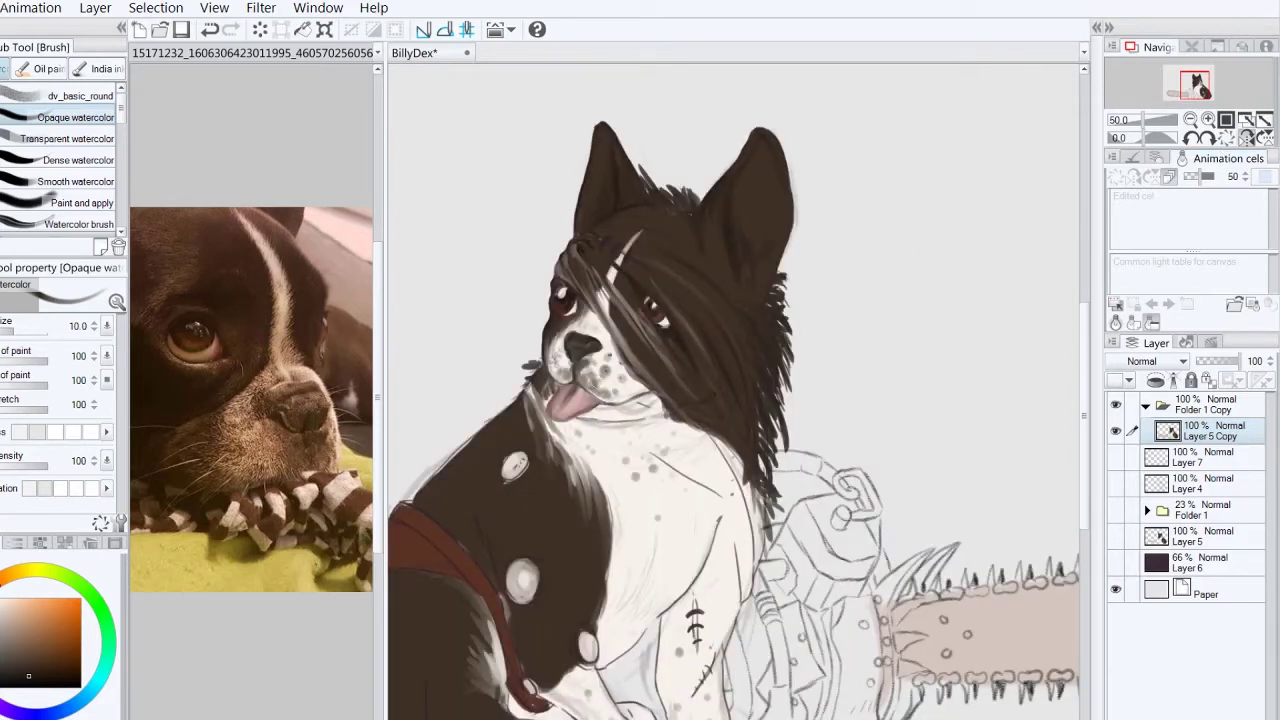
Step: Paint fine light whiskers on the muzzle with the brush size at 7.0
{"action": "key", "text": "bracketleft"}
{"action": "key", "text": "bracketleft"}
{"action": "key", "text": "bracketleft"}
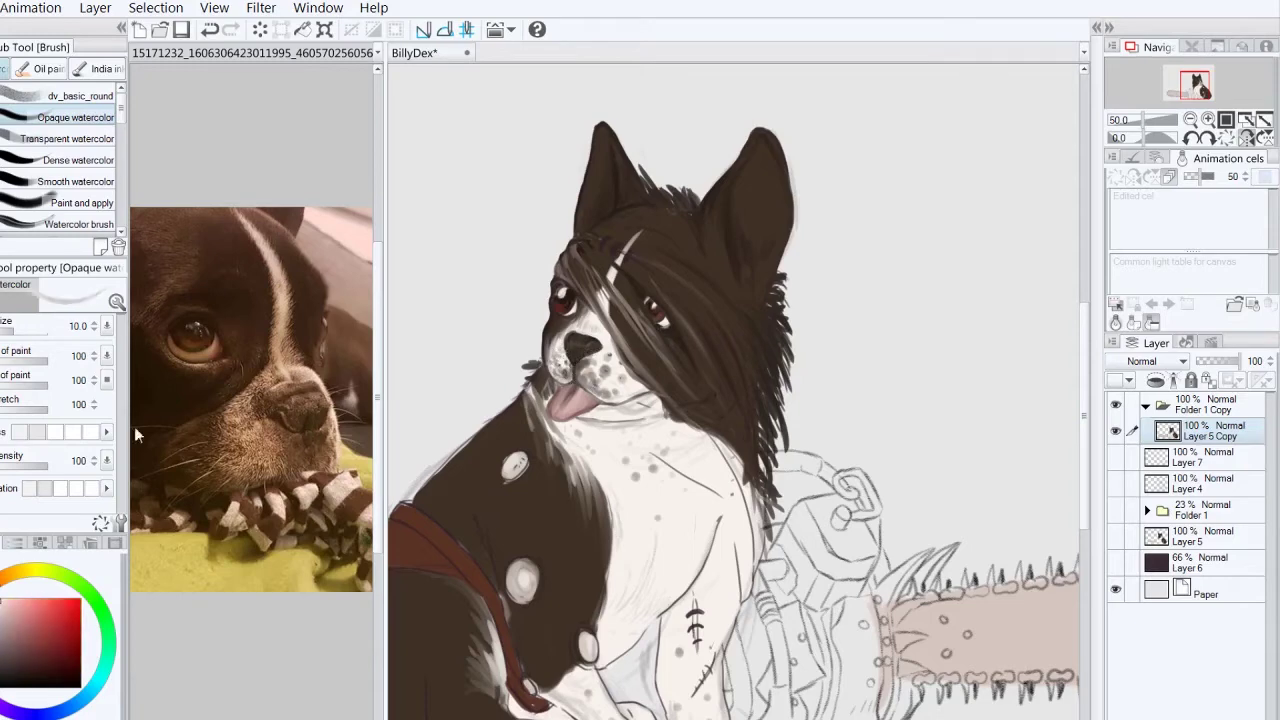
{"action": "key", "text": "h"}
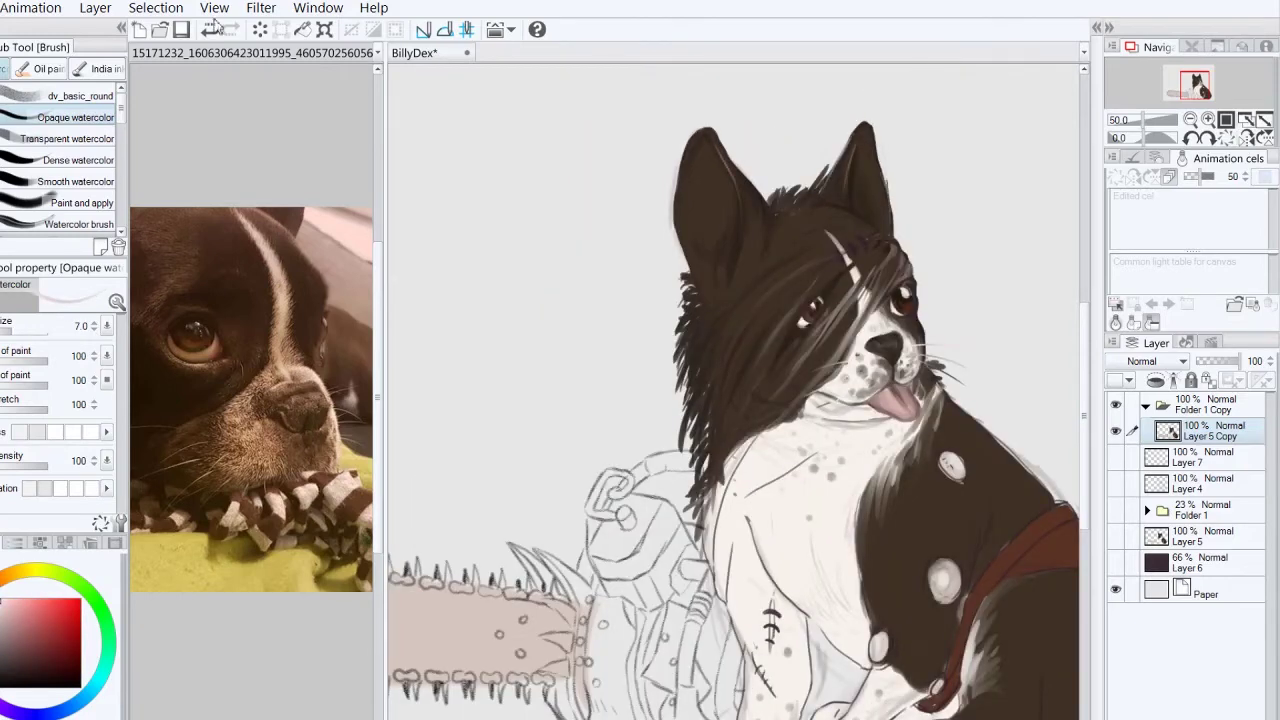
{"action": "key", "text": "h"}
Step: Set the brush size to 10.0 and paint dark hair strands along the jaw and over the top of the chest
{"action": "key", "text": "bracketright"}
{"action": "key", "text": "bracketright"}
{"action": "key", "text": "bracketright"}
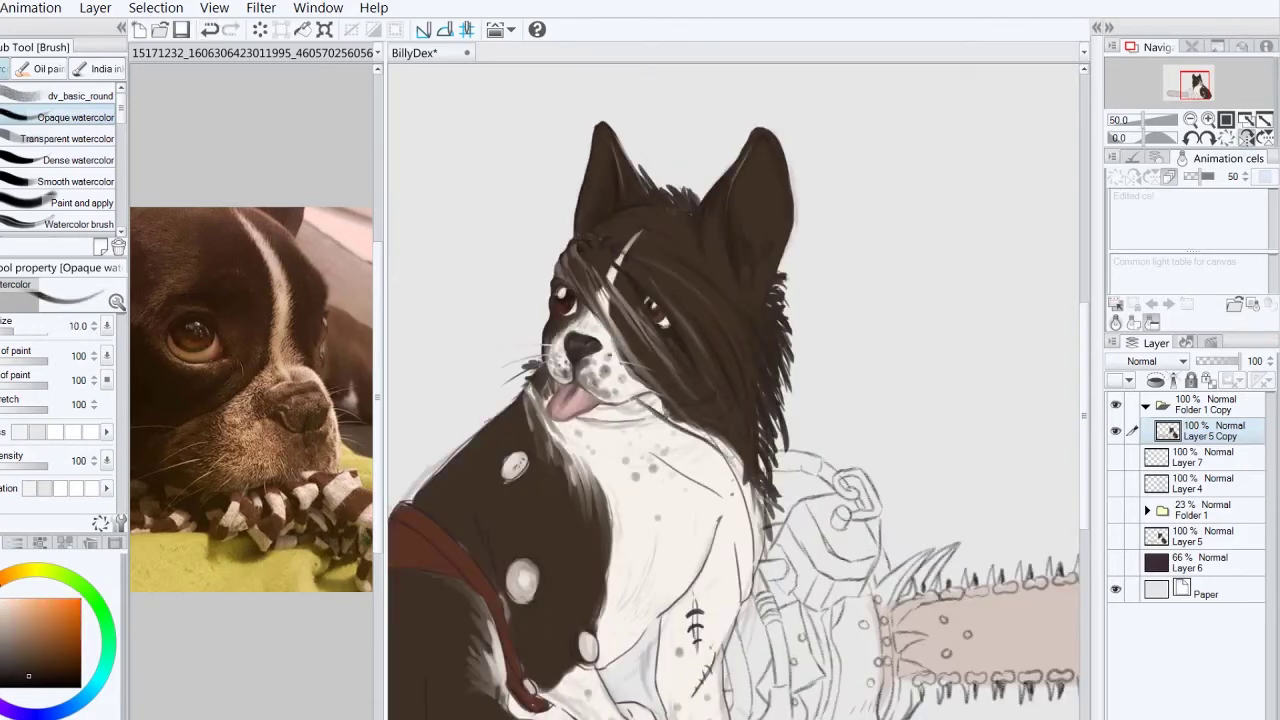
{"action": "key", "text": "h"}
{"action": "mouse_move", "coordinate": [722, 470]}
{"action": "left_mouse_down"}
{"action": "mouse_move", "coordinate": [785, 412]}
{"action": "mouse_move", "coordinate": [820, 400]}
{"action": "left_mouse_up"}
{"action": "mouse_move", "coordinate": [750, 450]}
{"action": "left_mouse_down"}
{"action": "mouse_move", "coordinate": [848, 408]}
{"action": "mouse_move", "coordinate": [738, 462]}
{"action": "left_mouse_up"}
{"action": "left_click", "coordinate": [8, 668]}
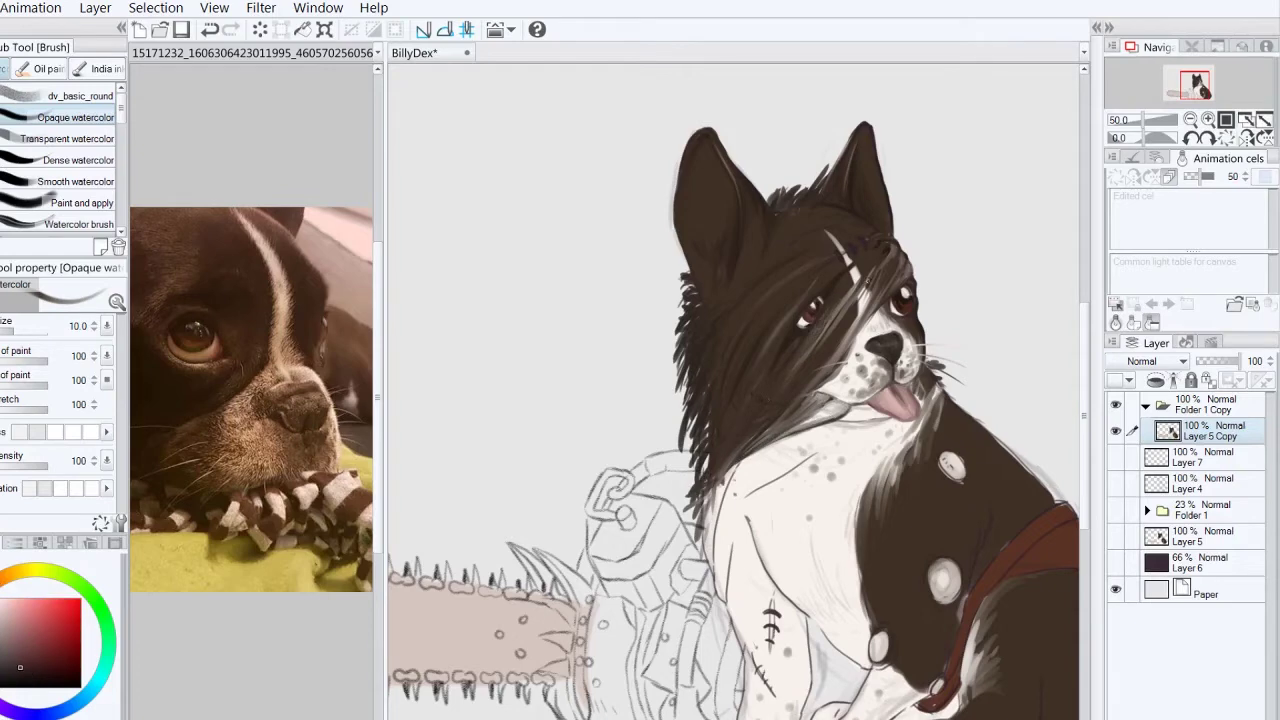
Step: Sample fur colours and refine the white blaze, forehead scar and near eye, reducing the brush size to 8.0
{"action": "left_click", "coordinate": [863, 294], "text": "alt"}
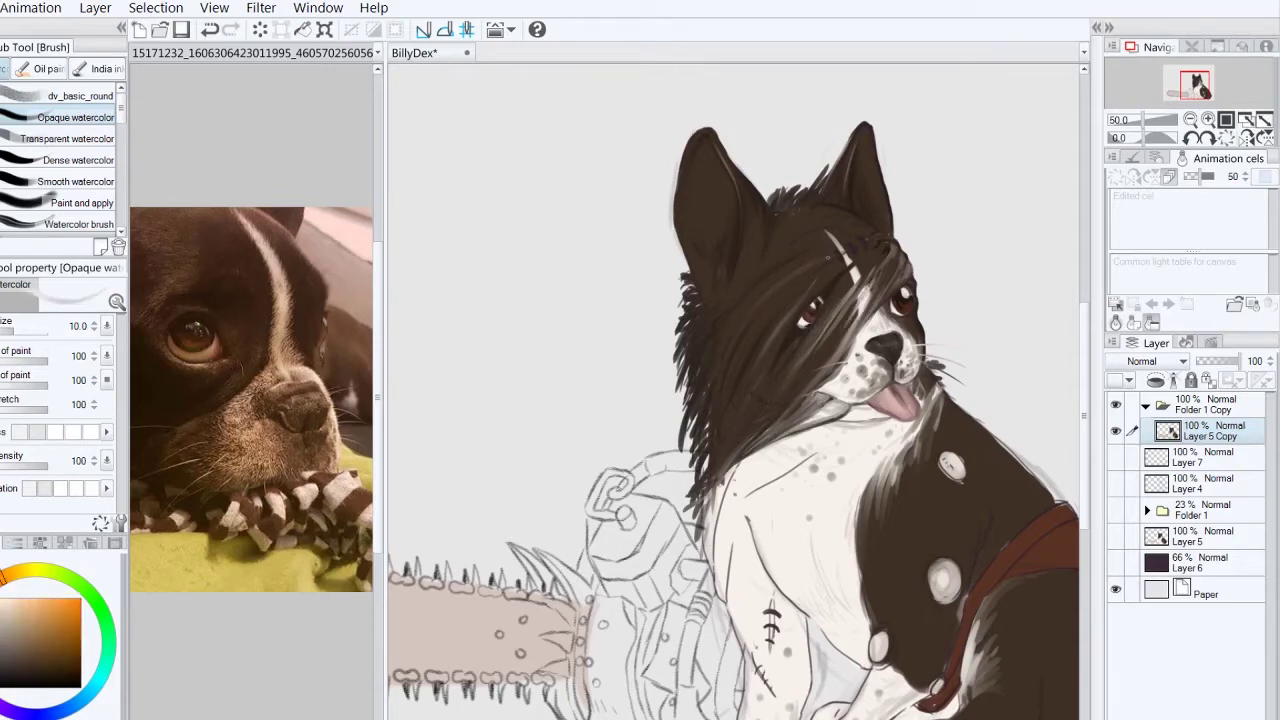
{"action": "left_click", "coordinate": [1250, 138]}
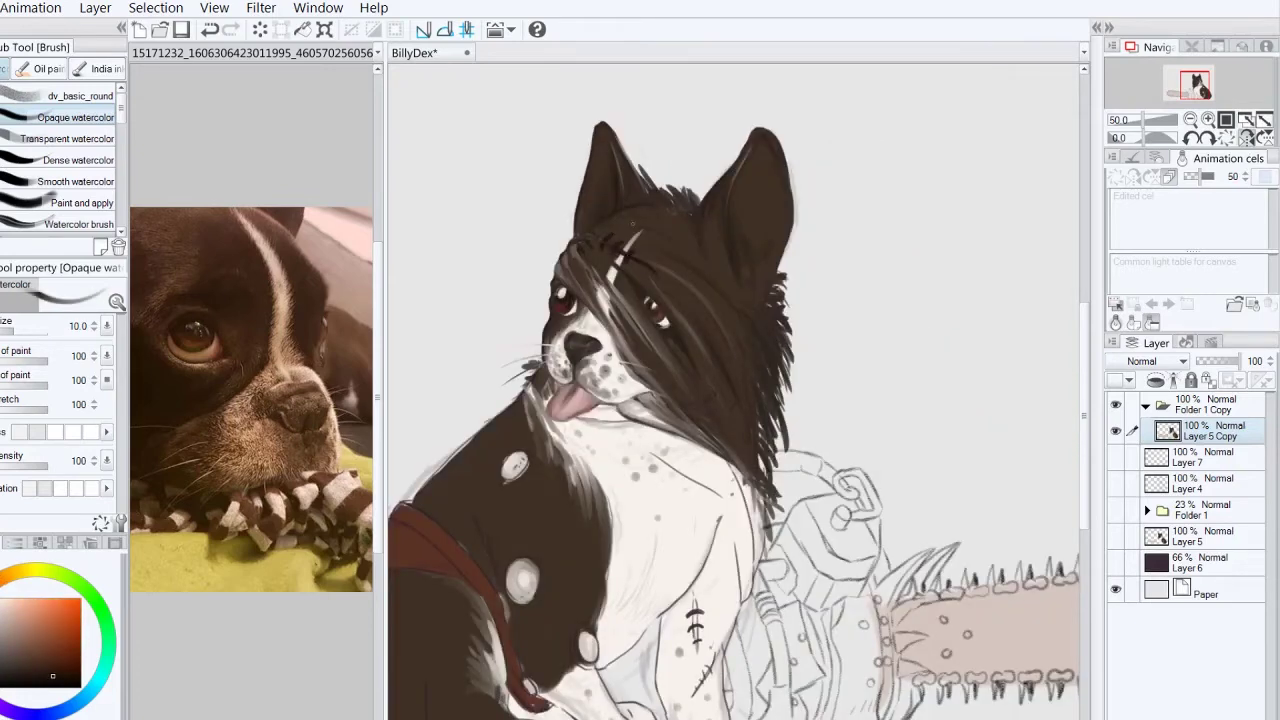
{"action": "key", "text": "["}
{"action": "left_click", "coordinate": [610, 195], "text": "alt"}
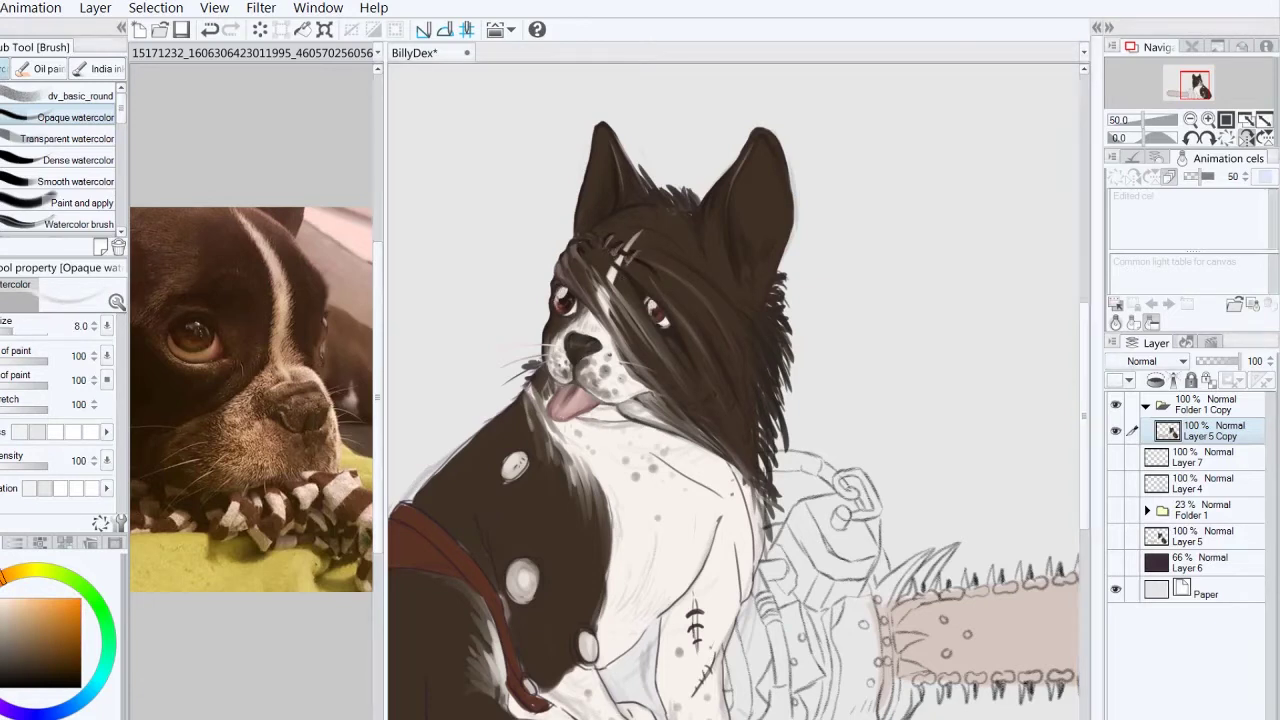
Step: Redden the tongue on a new Color burn layer at 26% opacity and merge it into the layer below
{"action": "key", "text": "ctrl+shift+n"}
{"action": "key", "text": "p"}
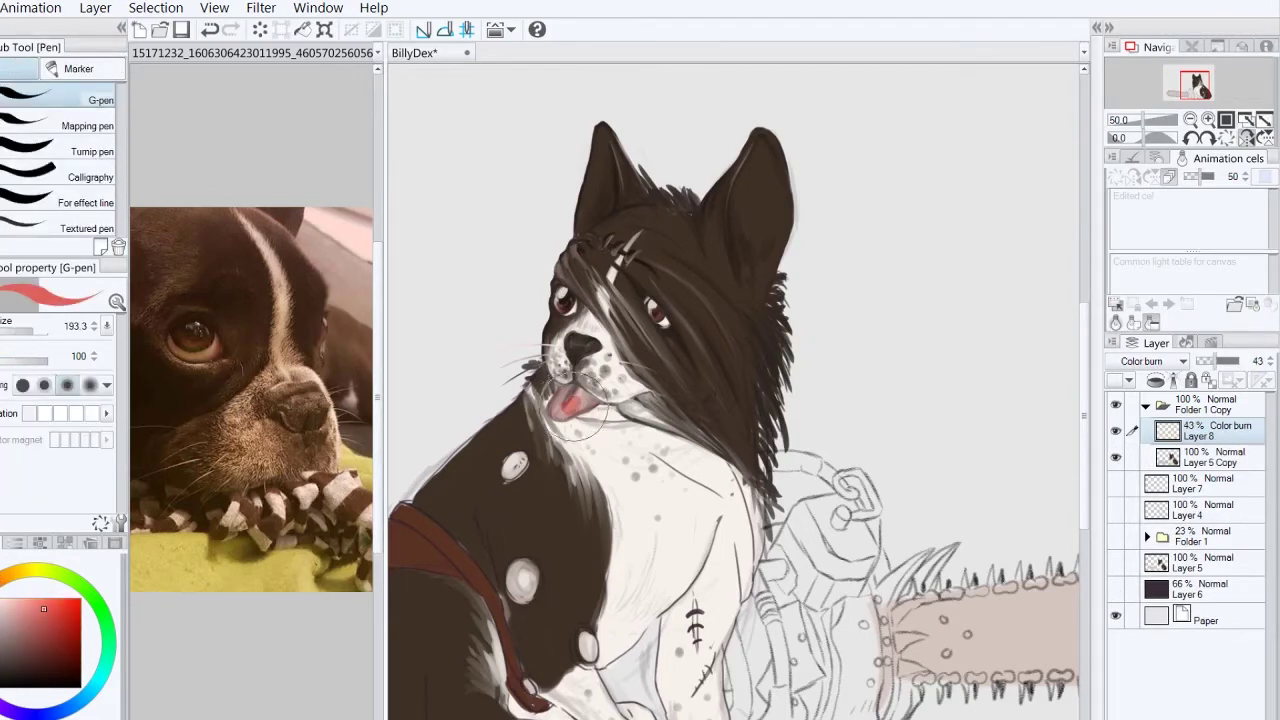
{"action": "mouse_move", "coordinate": [555, 395]}
{"action": "left_mouse_down"}
{"action": "mouse_move", "coordinate": [590, 415]}
{"action": "mouse_move", "coordinate": [575, 405]}
{"action": "left_mouse_up"}
{"action": "key", "text": "b"}
{"action": "left_click_drag", "start_coordinate": [1217, 361], "coordinate": [1208, 362]}
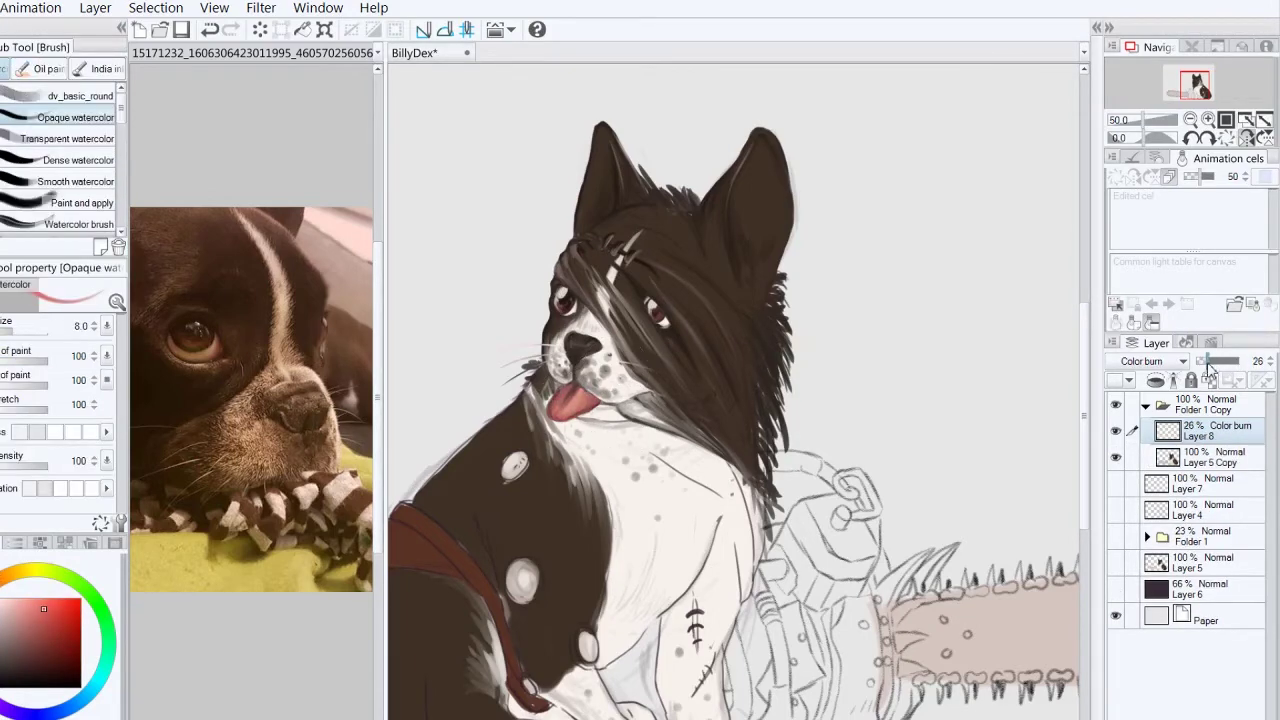
{"action": "key", "text": "ctrl+e"}
Step: Sample coat colours and paint more brown and grey hair strands over the forehead, blaze and cheek
{"action": "left_click", "coordinate": [590, 280], "text": "alt"}
{"action": "left_click_drag", "start_coordinate": [595, 270], "coordinate": [570, 315]}
{"action": "left_click_drag", "start_coordinate": [680, 310], "coordinate": [640, 390]}
{"action": "left_click_drag", "start_coordinate": [635, 302], "coordinate": [655, 352]}
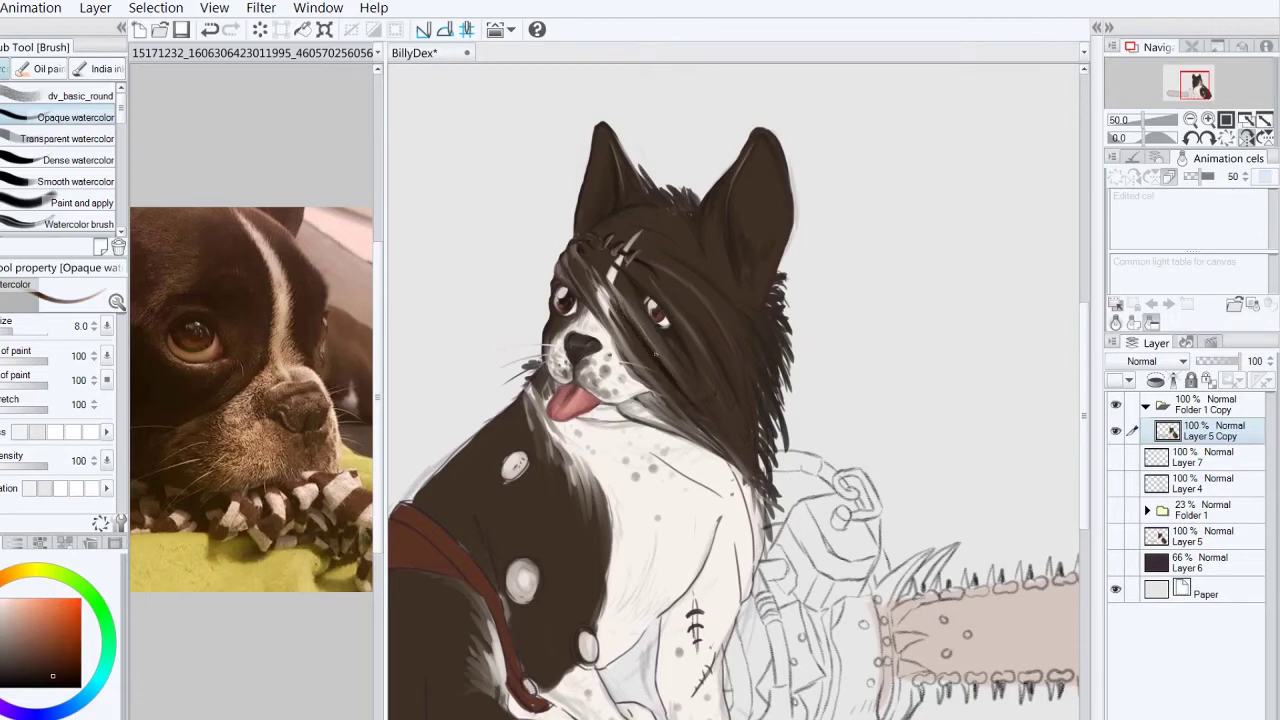
{"action": "left_click", "coordinate": [594, 244], "text": "alt"}
{"action": "mouse_move", "coordinate": [625, 245]}
{"action": "left_mouse_down"}
{"action": "mouse_move", "coordinate": [600, 280]}
{"action": "mouse_move", "coordinate": [604, 308]}
{"action": "left_mouse_up"}
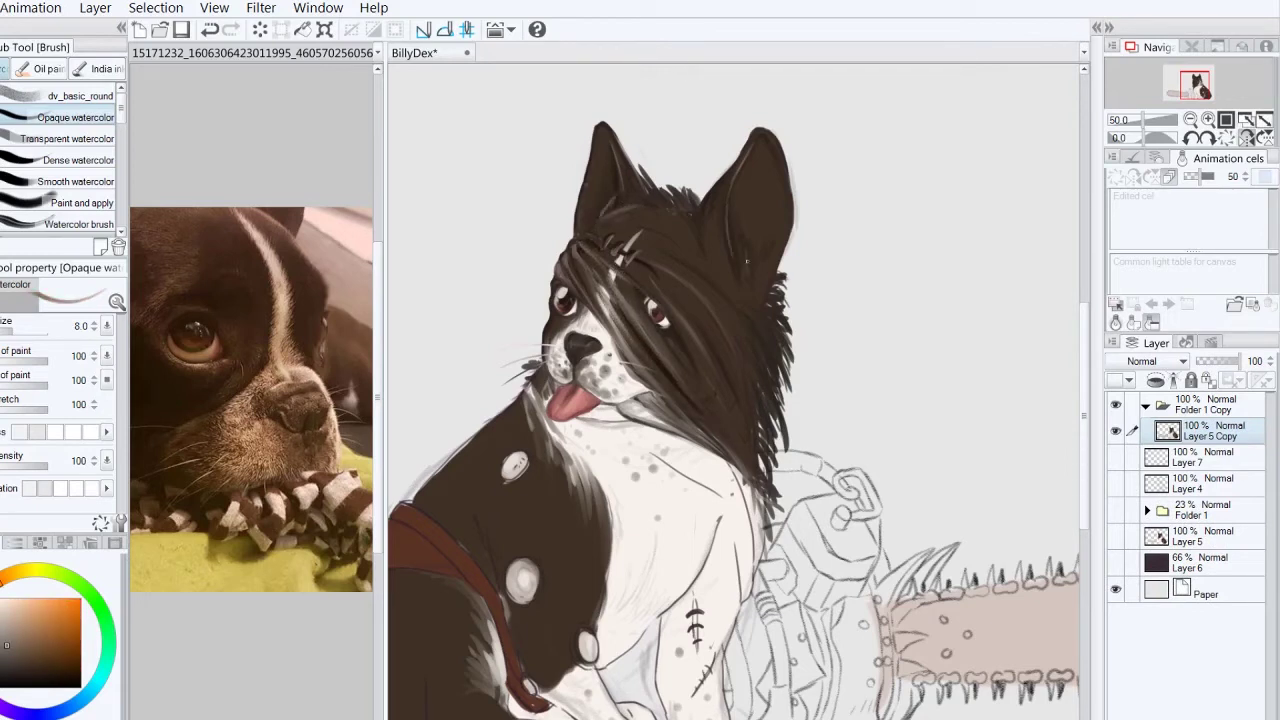
Step: Add fur strokes inside the ears, along the back of the neck and at the base of the far ear
{"action": "left_click_drag", "start_coordinate": [708, 192], "coordinate": [692, 222]}
{"action": "key", "text": "h"}
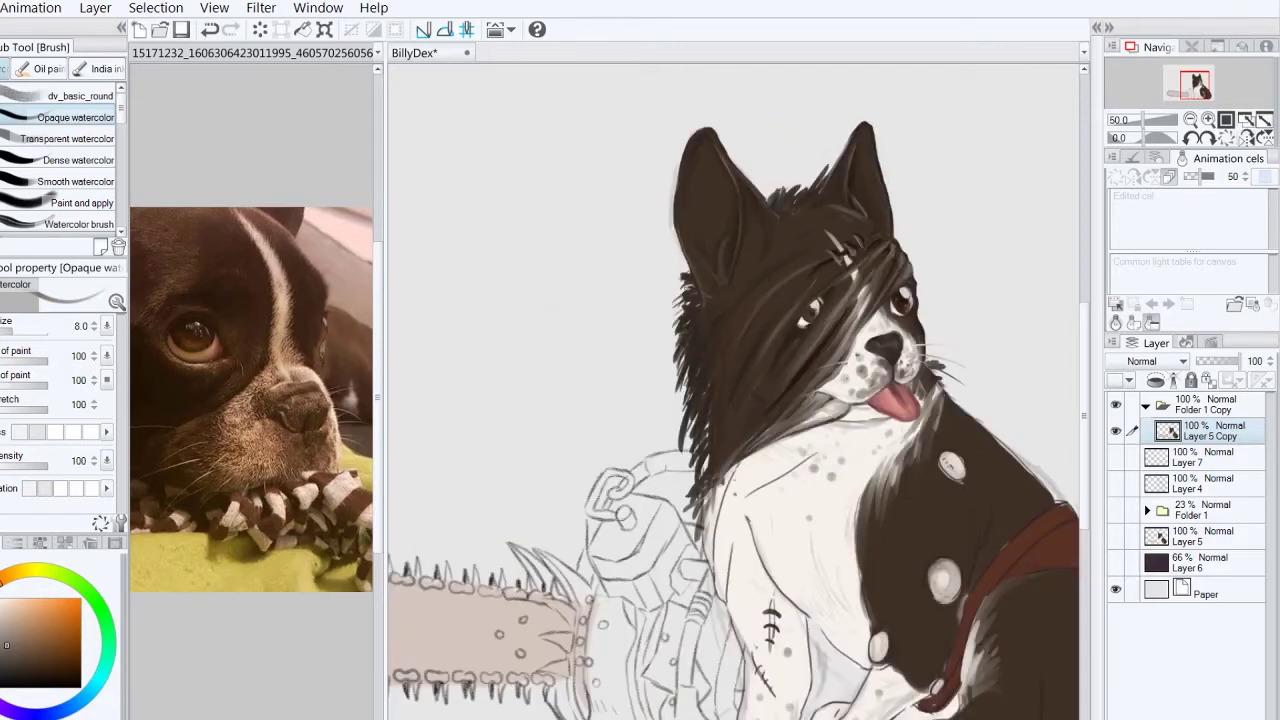
{"action": "left_click_drag", "start_coordinate": [684, 445], "coordinate": [705, 370]}
{"action": "left_click_drag", "start_coordinate": [902, 226], "coordinate": [894, 242]}
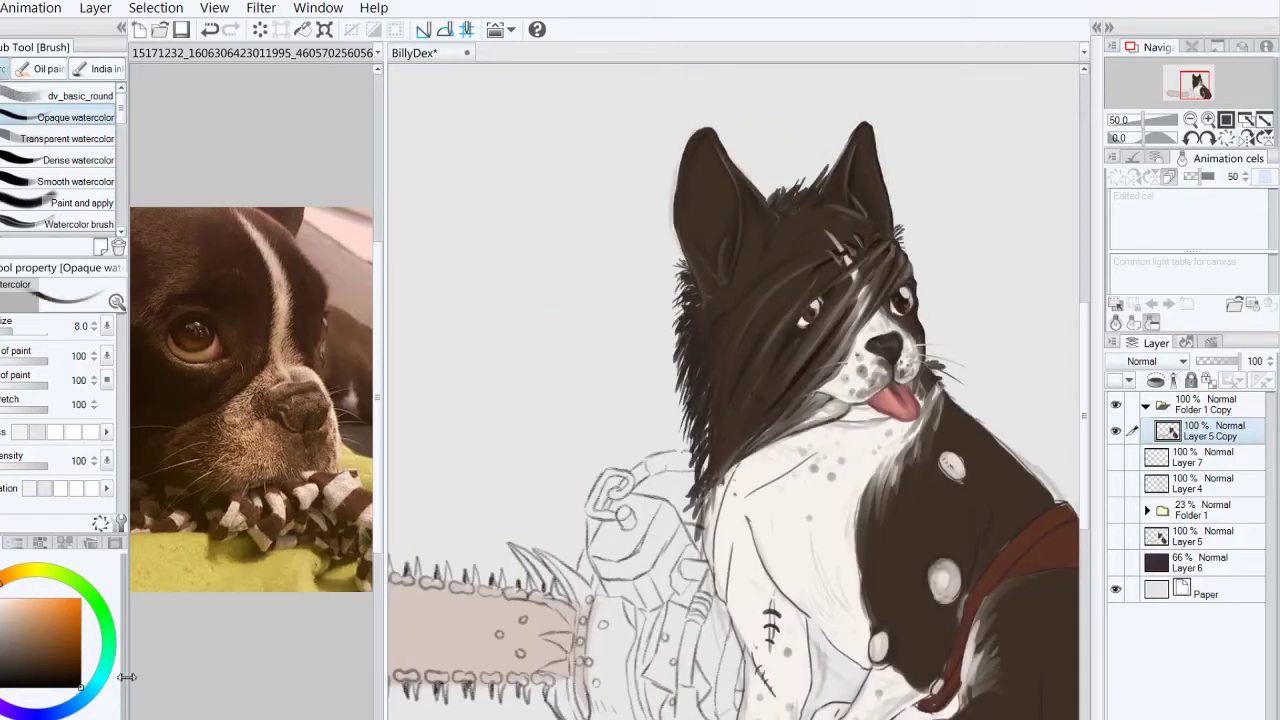
Step: Paint dark fur tufts on the crown and long dark strands from the neck over the chest and shoulder
{"action": "left_click_drag", "start_coordinate": [792, 204], "coordinate": [802, 178]}
{"action": "left_click_drag", "start_coordinate": [769, 201], "coordinate": [765, 185]}
{"action": "mouse_move", "coordinate": [719, 500]}
{"action": "left_mouse_down"}
{"action": "mouse_move", "coordinate": [716, 600]}
{"action": "mouse_move", "coordinate": [706, 520]}
{"action": "left_mouse_up"}
{"action": "left_click_drag", "start_coordinate": [756, 452], "coordinate": [712, 560]}
{"action": "mouse_move", "coordinate": [792, 428]}
{"action": "left_mouse_down"}
{"action": "mouse_move", "coordinate": [838, 458]}
{"action": "mouse_move", "coordinate": [760, 472]}
{"action": "left_mouse_up"}
Step: Sample a fur colour and shade the outer edge of the chest and front leg with soft strands
{"action": "left_click", "coordinate": [794, 446], "text": "alt"}
{"action": "left_click_drag", "start_coordinate": [720, 518], "coordinate": [714, 552]}
{"action": "left_click_drag", "start_coordinate": [726, 602], "coordinate": [720, 620]}
{"action": "key", "text": "h"}
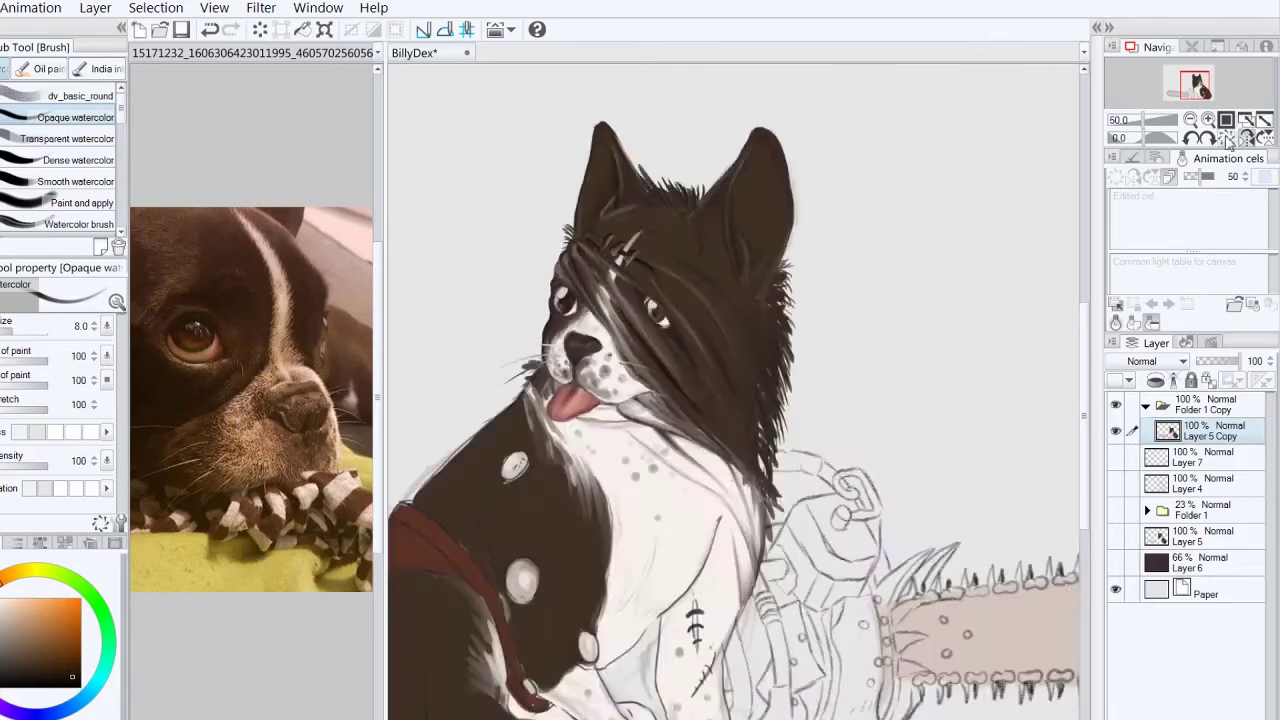
Step: Add light highlights to the nose using the Opaque watercolor brush at size 8.0
{"action": "key", "text": "h"}
{"action": "left_click_drag", "start_coordinate": [962, 176], "coordinate": [822, 161]}
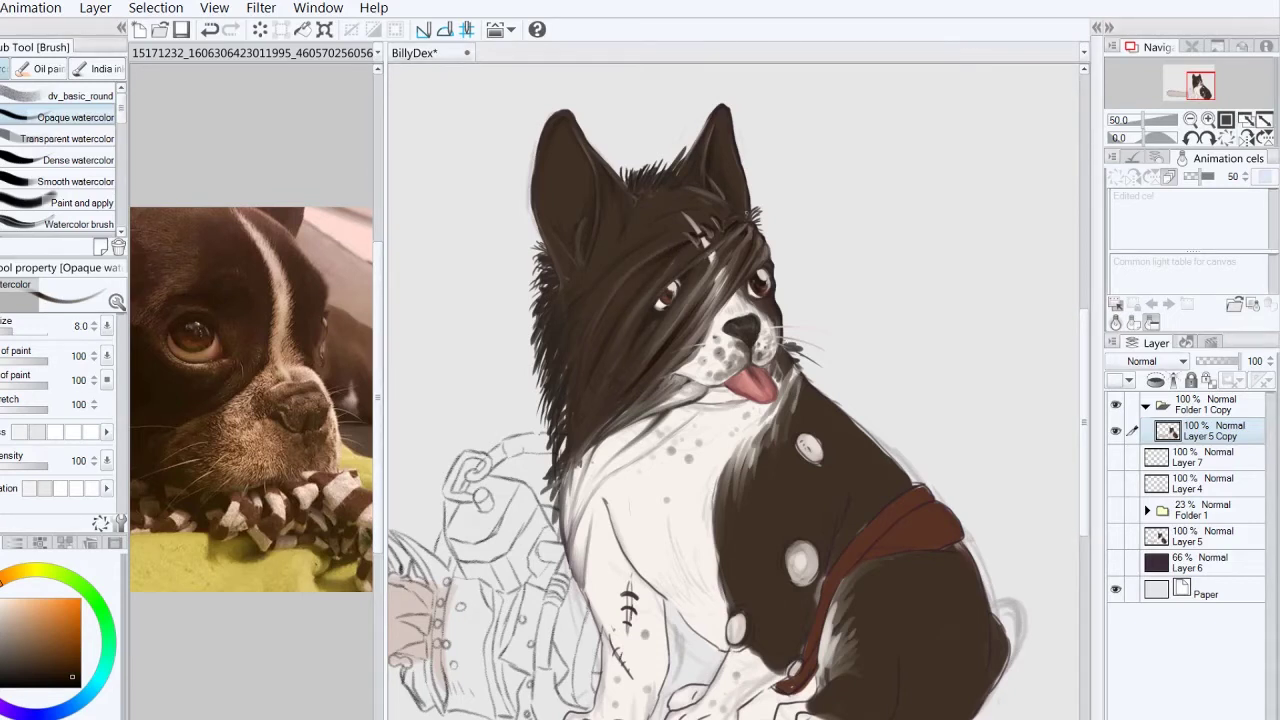
{"action": "left_click", "coordinate": [78, 160]}
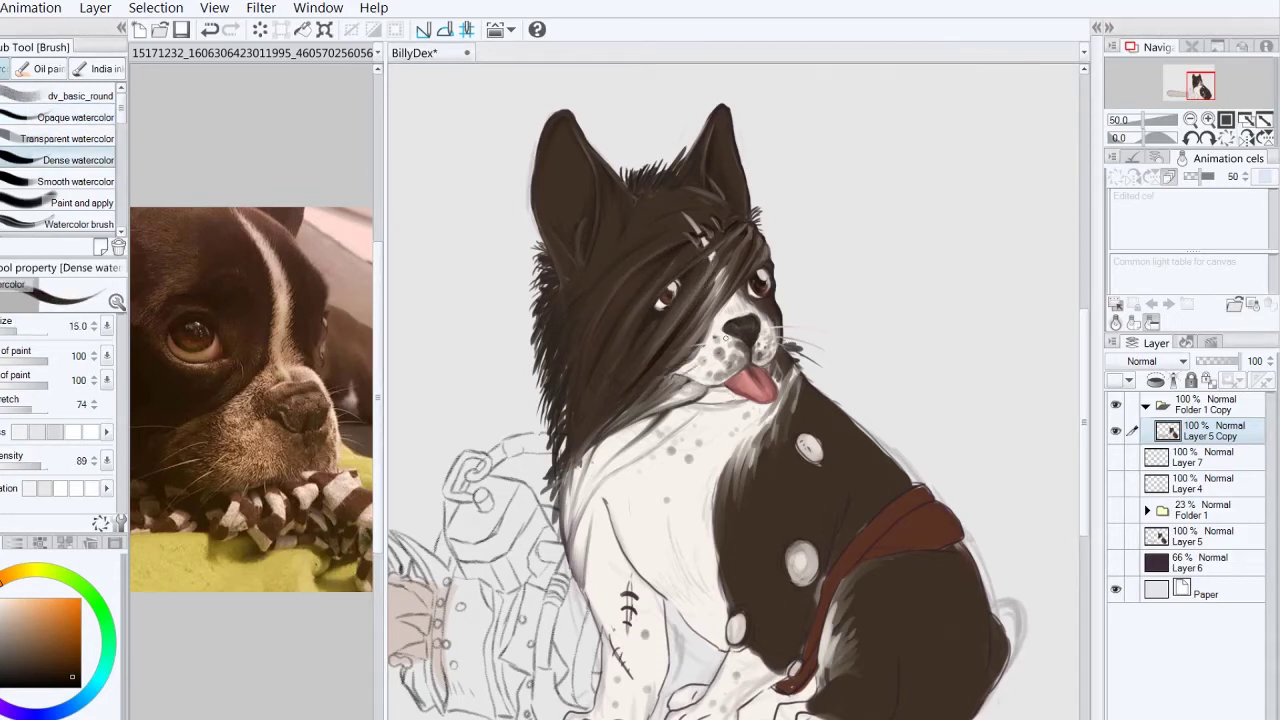
{"action": "left_click", "coordinate": [104, 110]}
{"action": "key", "text": "h"}
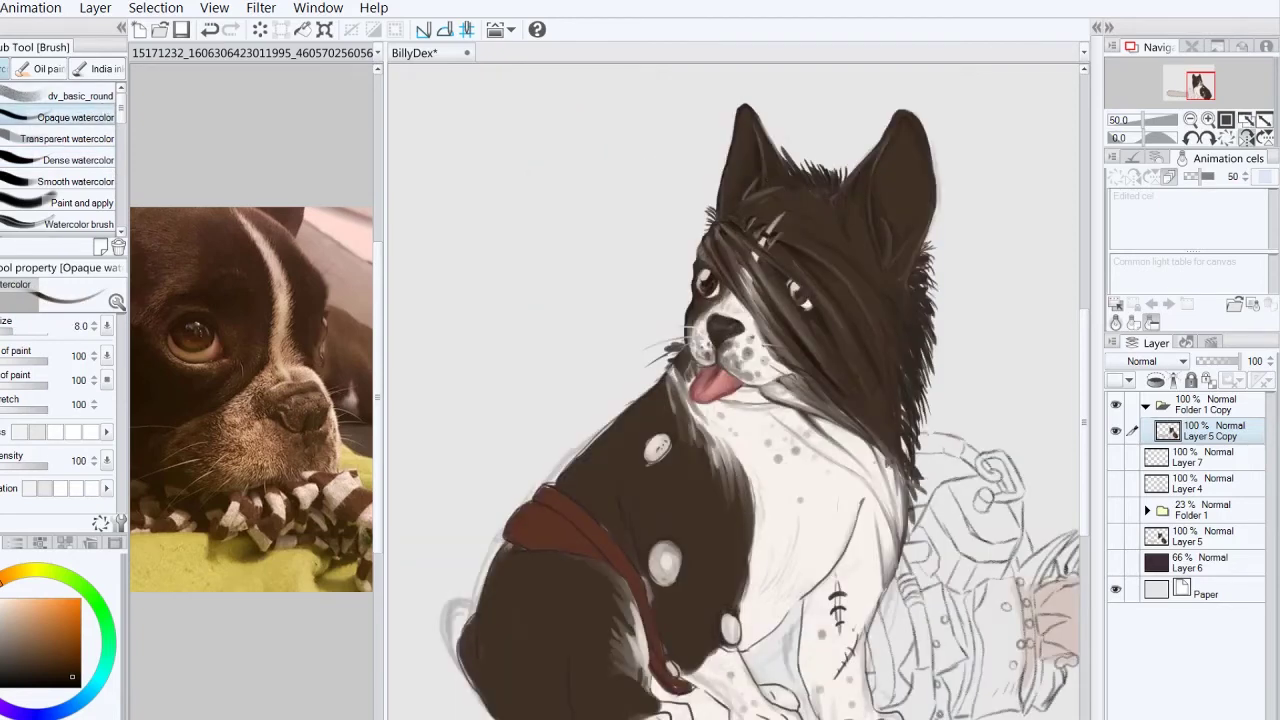
{"action": "left_click", "coordinate": [2, 609]}
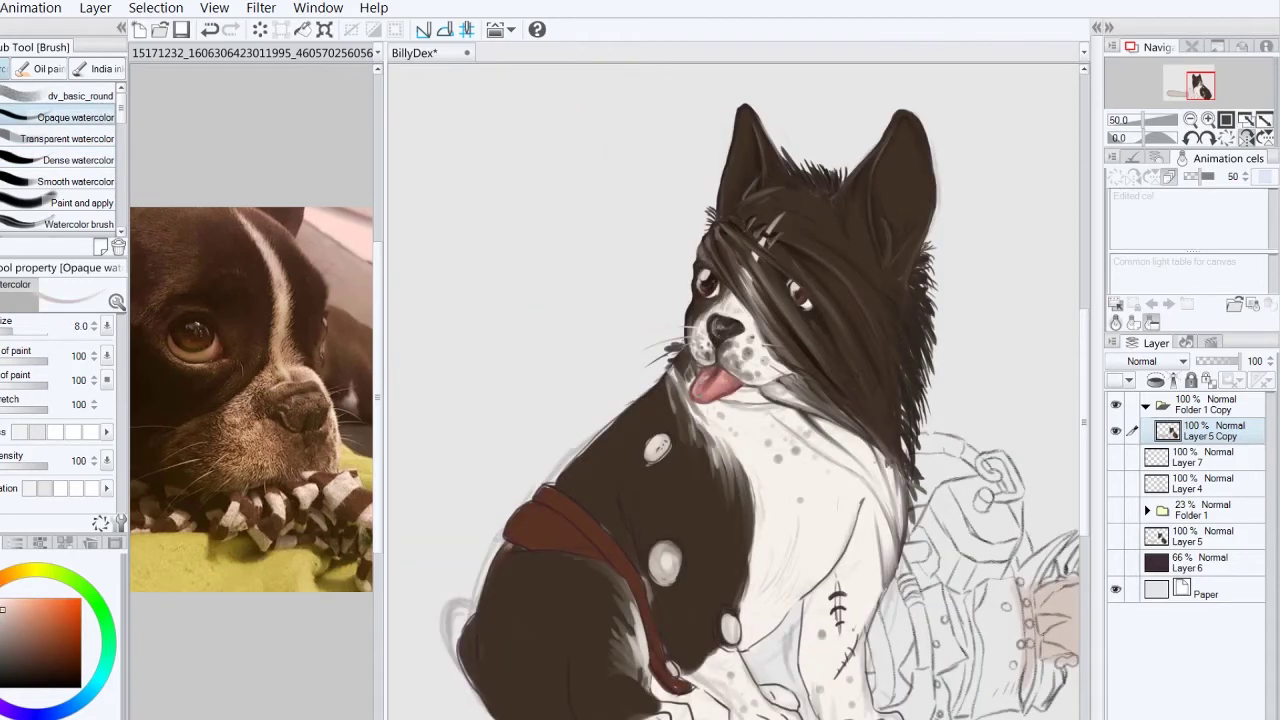
Step: Switch back to the dark coat colour and paint hair strands from the forehead down across the white blaze
{"action": "key", "text": "h"}
{"action": "key", "text": "x"}
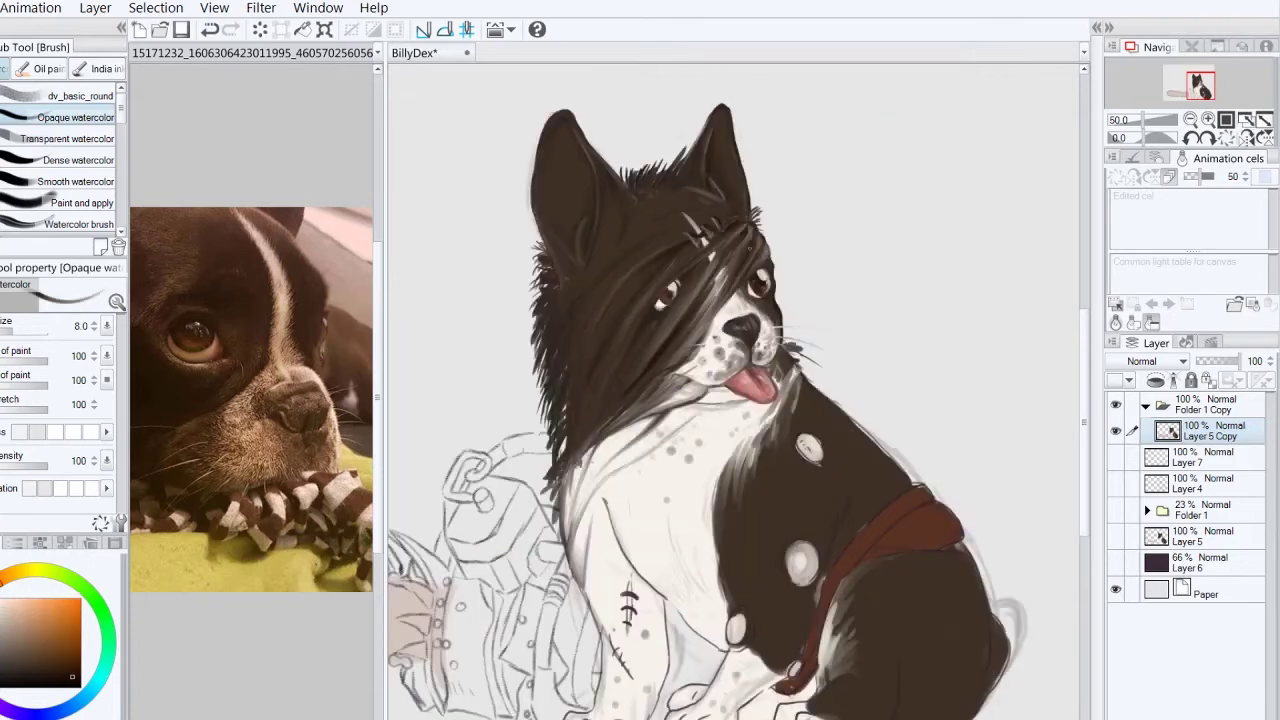
{"action": "left_click_drag", "start_coordinate": [750, 234], "coordinate": [708, 288]}
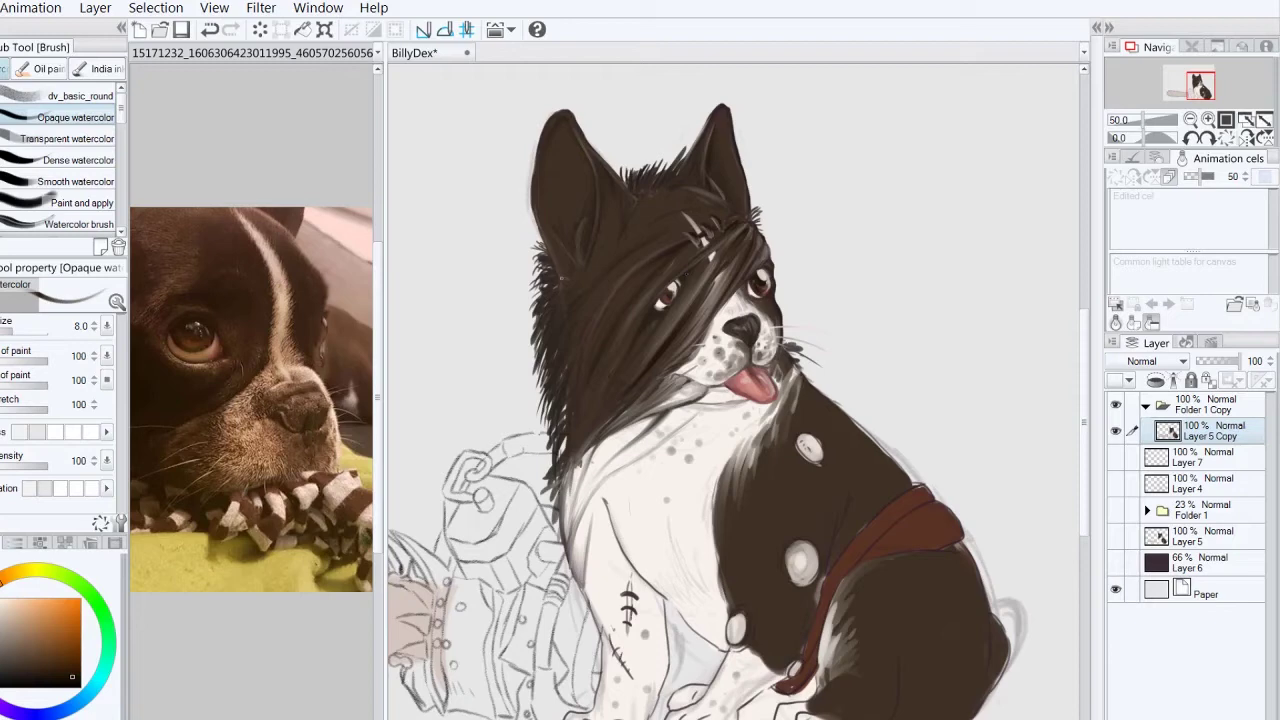
Step: Refine the near ear's outer edge and extend the dark fur tufts down the back of the neck
{"action": "left_click_drag", "start_coordinate": [538, 136], "coordinate": [536, 250]}
{"action": "left_click_drag", "start_coordinate": [562, 482], "coordinate": [552, 526]}
{"action": "mouse_move", "coordinate": [568, 408]}
{"action": "left_mouse_down"}
{"action": "mouse_move", "coordinate": [546, 488]}
{"action": "mouse_move", "coordinate": [546, 452]}
{"action": "left_mouse_up"}
{"action": "left_click", "coordinate": [1230, 122]}
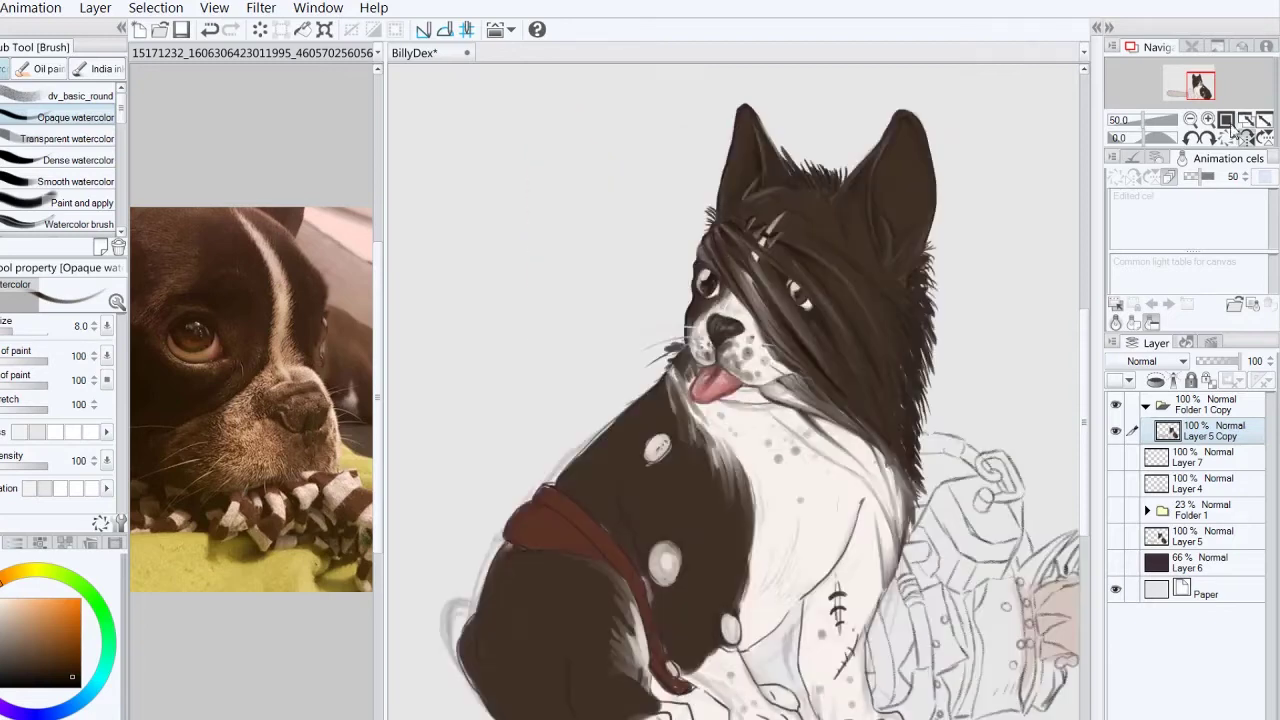
Step: Clean up the outline of the back from the neck to the rump, covering the loose sketch lines outside it
{"action": "left_click_drag", "start_coordinate": [680, 352], "coordinate": [640, 398]}
{"action": "left_click_drag", "start_coordinate": [634, 404], "coordinate": [556, 482]}
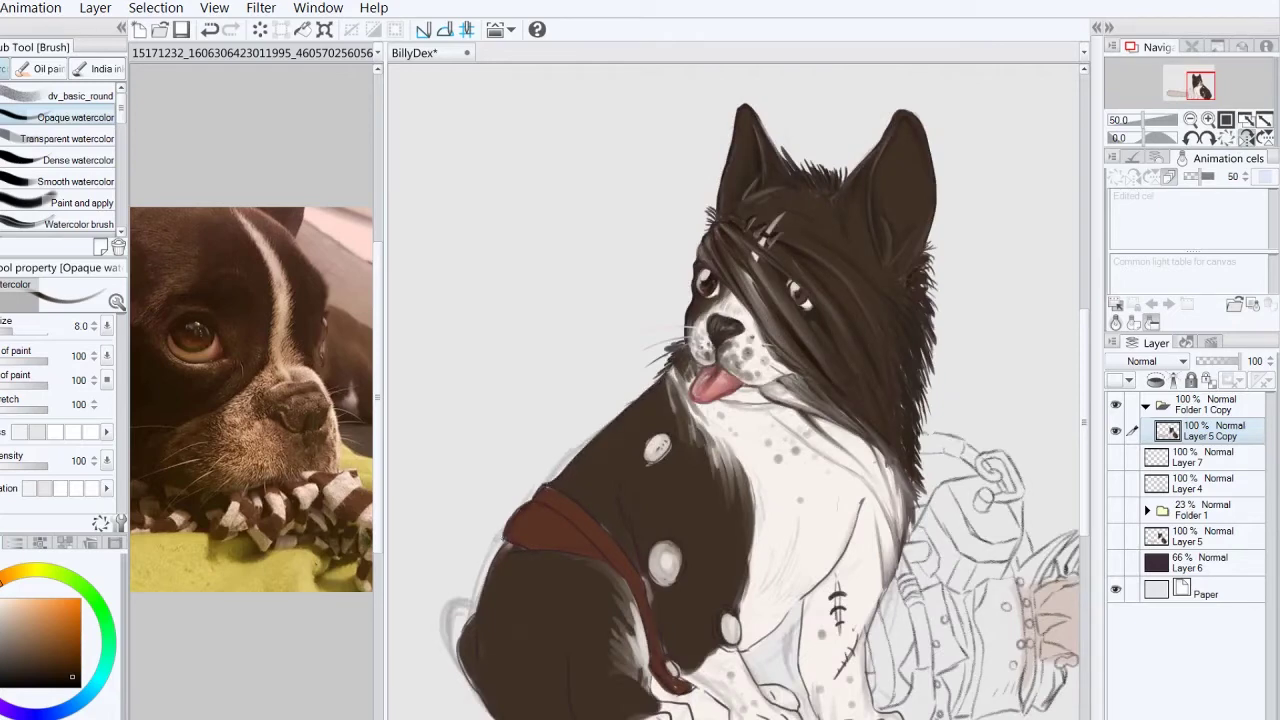
{"action": "mouse_move", "coordinate": [604, 428]}
{"action": "left_mouse_down"}
{"action": "mouse_move", "coordinate": [478, 586]}
{"action": "mouse_move", "coordinate": [448, 665]}
{"action": "left_mouse_up"}
{"action": "left_click_drag", "start_coordinate": [526, 500], "coordinate": [484, 602]}
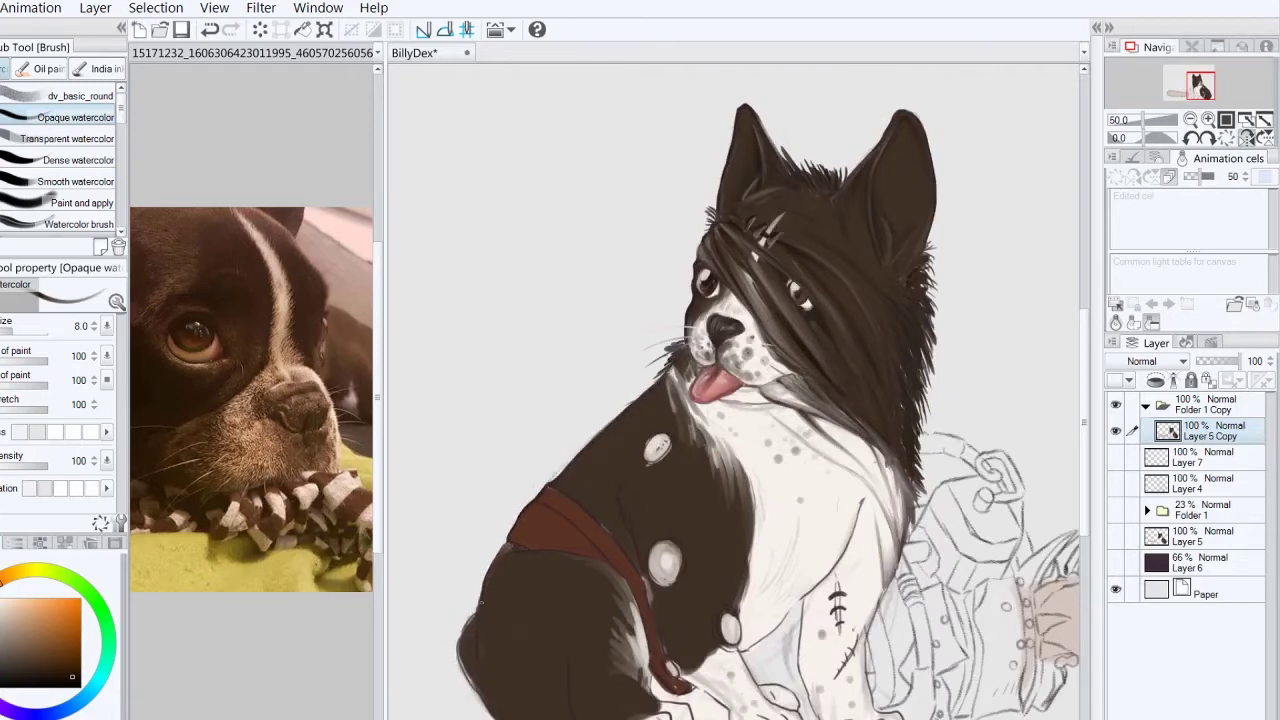
{"action": "left_click_drag", "start_coordinate": [506, 538], "coordinate": [480, 612]}
{"action": "left_click_drag", "start_coordinate": [510, 542], "coordinate": [490, 564]}
Step: Enlarge the brush to 20.9 and use sampled tones to shade the red sash, the chest and the legs
{"action": "key", "text": "ctrl+minus"}
{"action": "key", "text": "h"}
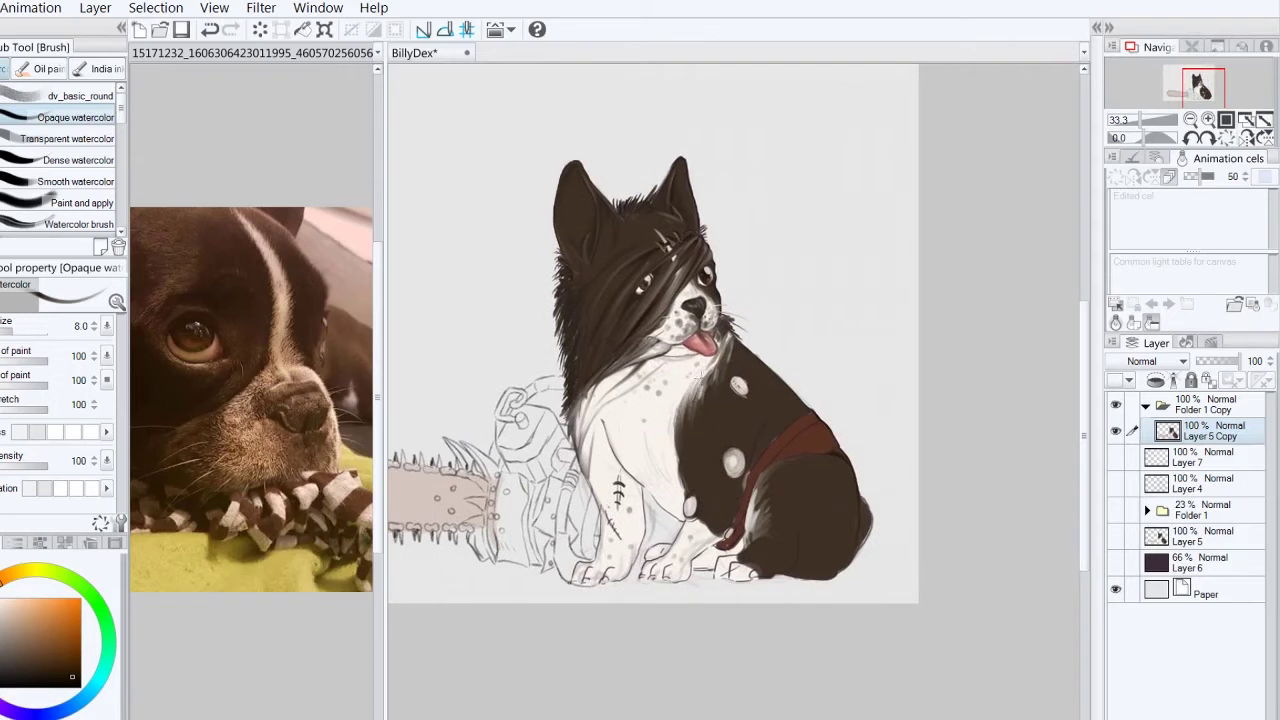
{"action": "left_click_drag", "start_coordinate": [758, 285], "coordinate": [790, 285]}
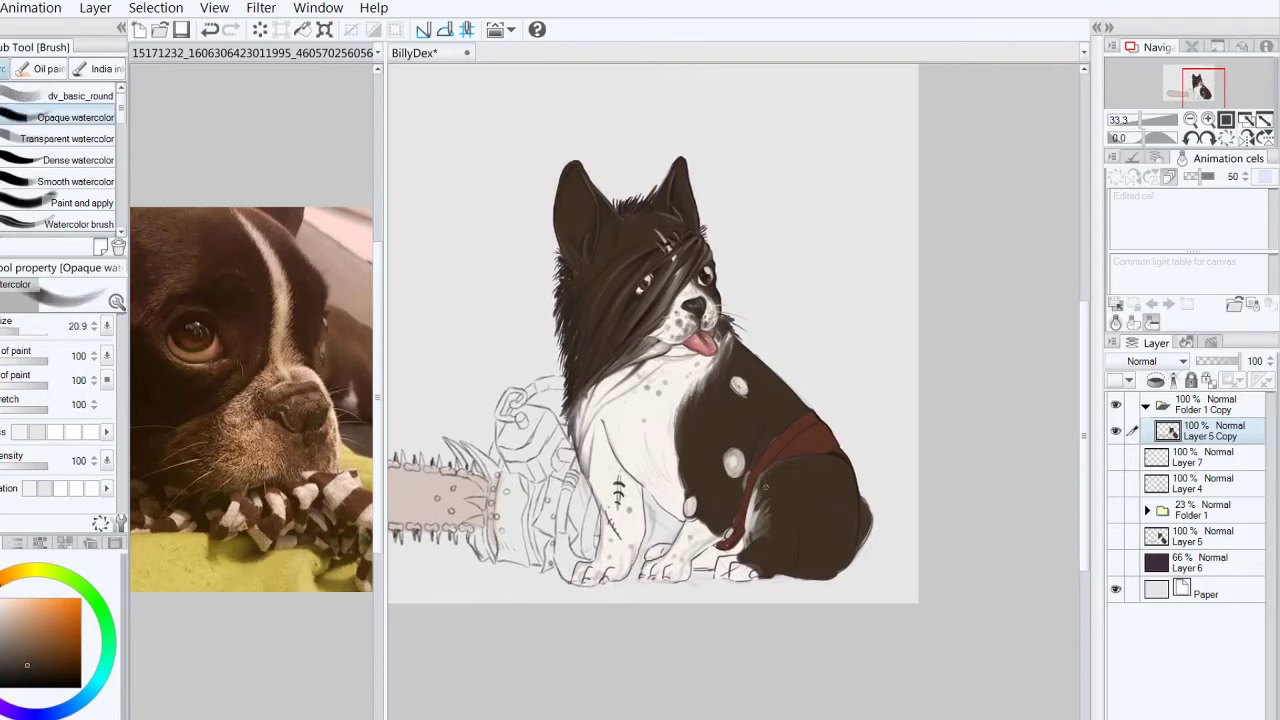
{"action": "left_click", "coordinate": [766, 464], "text": "alt"}
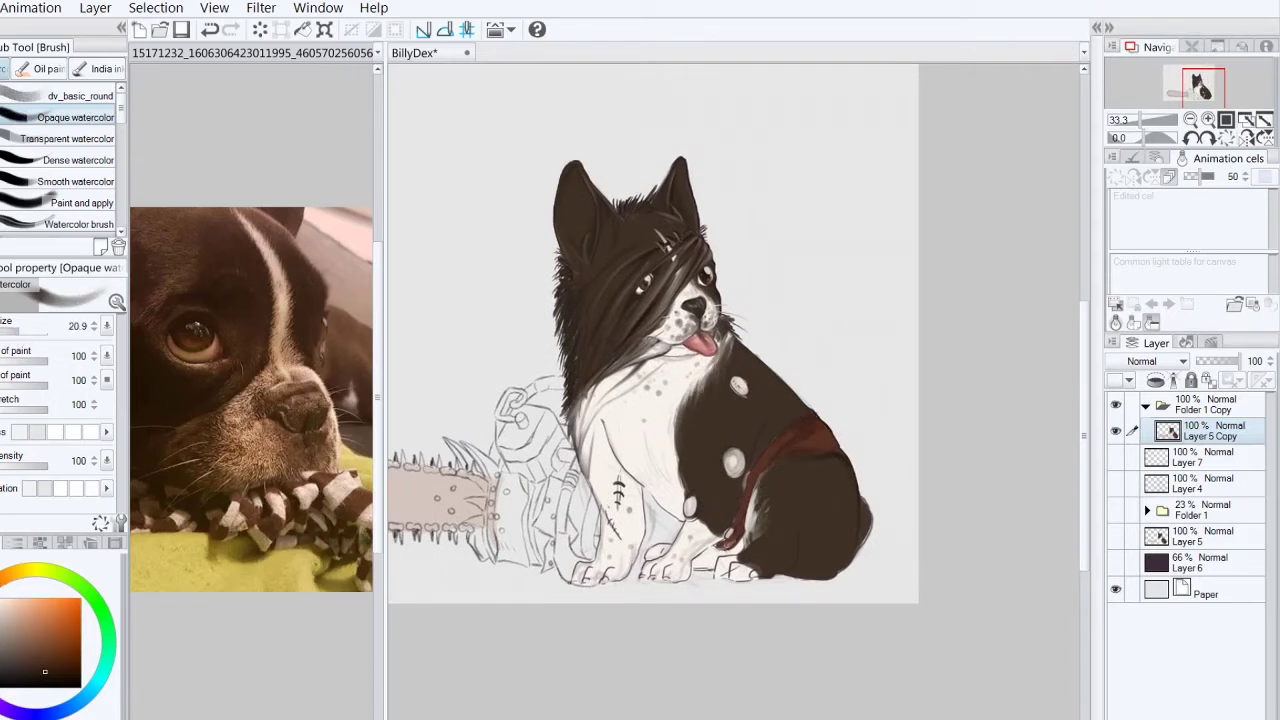
{"action": "key", "text": "h"}
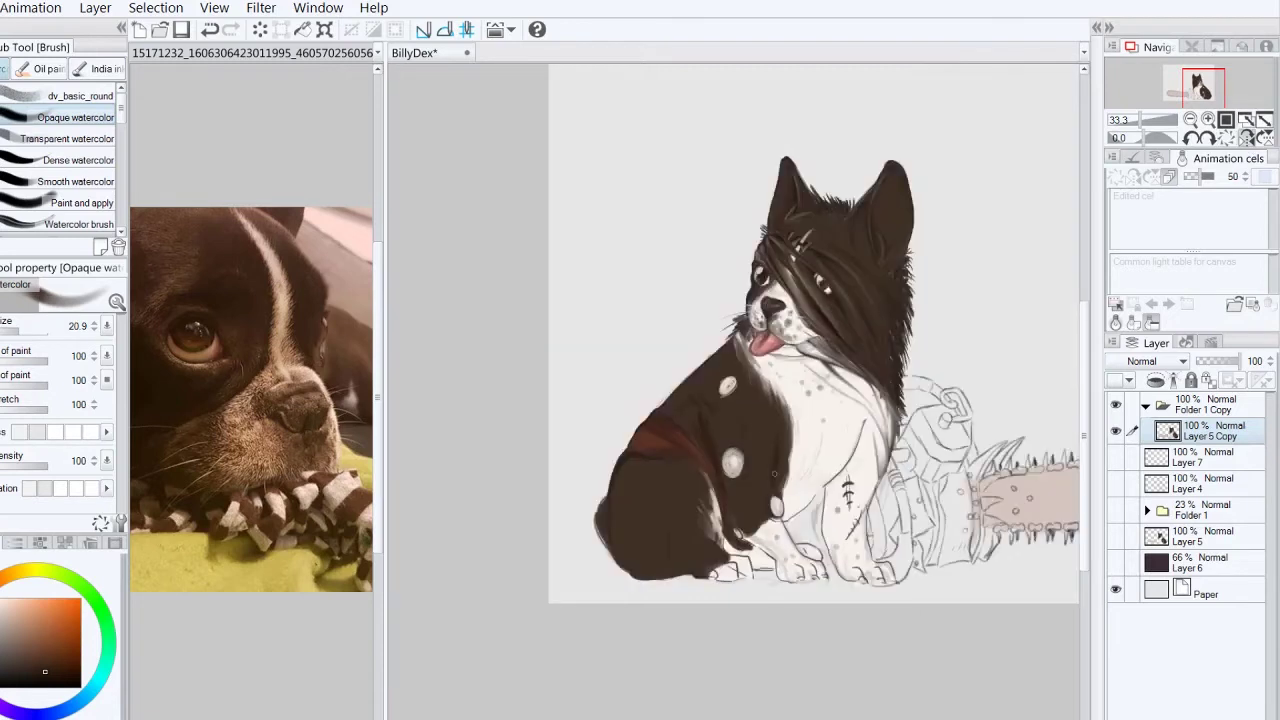
{"action": "mouse_move", "coordinate": [752, 524]}
{"action": "left_mouse_down"}
{"action": "mouse_move", "coordinate": [736, 512]}
{"action": "mouse_move", "coordinate": [850, 432]}
{"action": "left_mouse_up"}
{"action": "left_click_drag", "start_coordinate": [822, 490], "coordinate": [840, 575]}
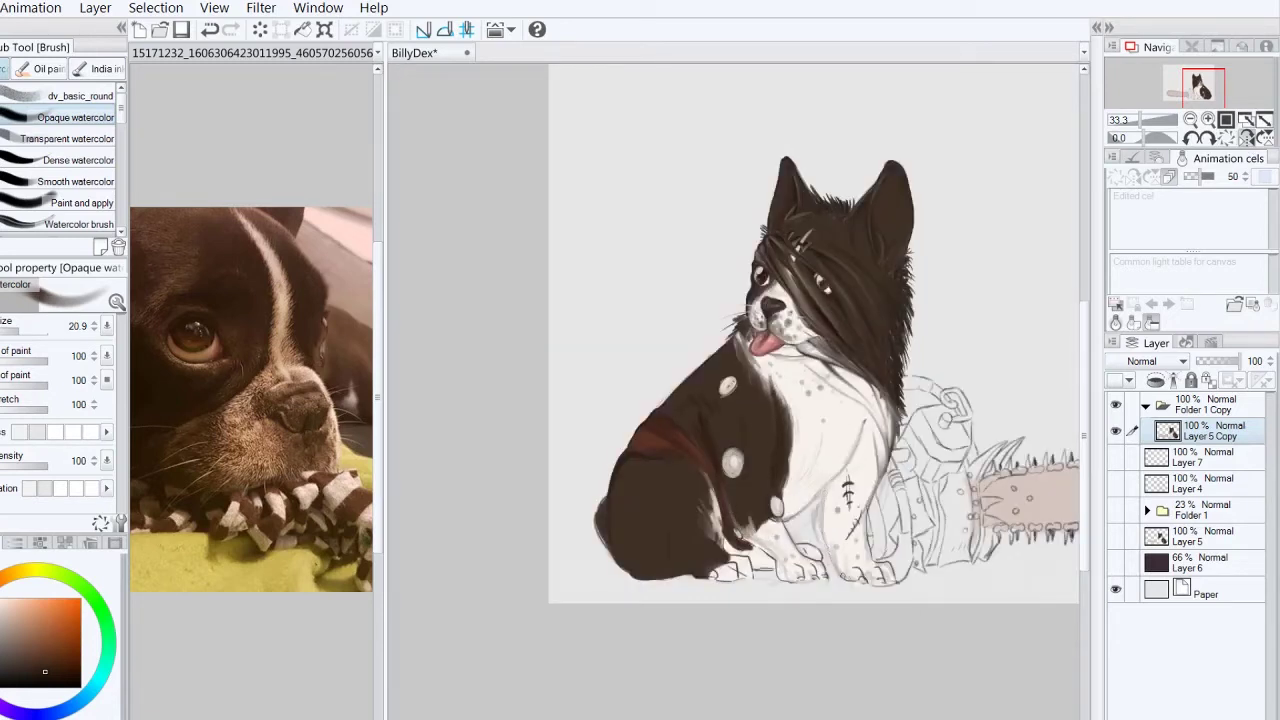
{"action": "mouse_move", "coordinate": [788, 522]}
{"action": "left_mouse_down"}
{"action": "mouse_move", "coordinate": [762, 556]}
{"action": "mouse_move", "coordinate": [805, 565]}
{"action": "mouse_move", "coordinate": [718, 574]}
{"action": "mouse_move", "coordinate": [735, 562]}
{"action": "left_mouse_up"}
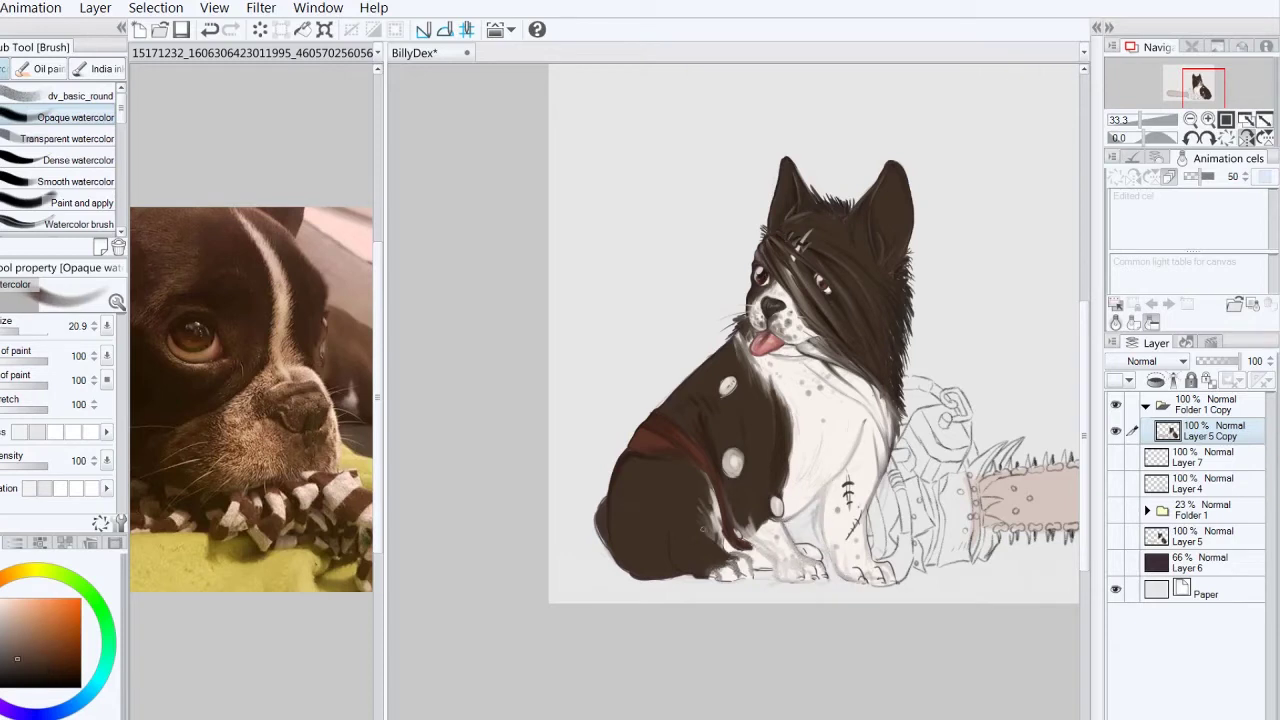
Step: Sample dark coat tones and shade the haunch, the rump and the fur edge beside the white chest
{"action": "left_click", "coordinate": [668, 540], "text": "alt"}
{"action": "left_click", "coordinate": [695, 547], "text": "alt"}
{"action": "left_click", "coordinate": [680, 545], "text": "alt"}
{"action": "mouse_move", "coordinate": [668, 532]}
{"action": "left_mouse_down"}
{"action": "mouse_move", "coordinate": [668, 574]}
{"action": "mouse_move", "coordinate": [622, 578]}
{"action": "left_mouse_up"}
{"action": "left_click_drag", "start_coordinate": [597, 505], "coordinate": [598, 526]}
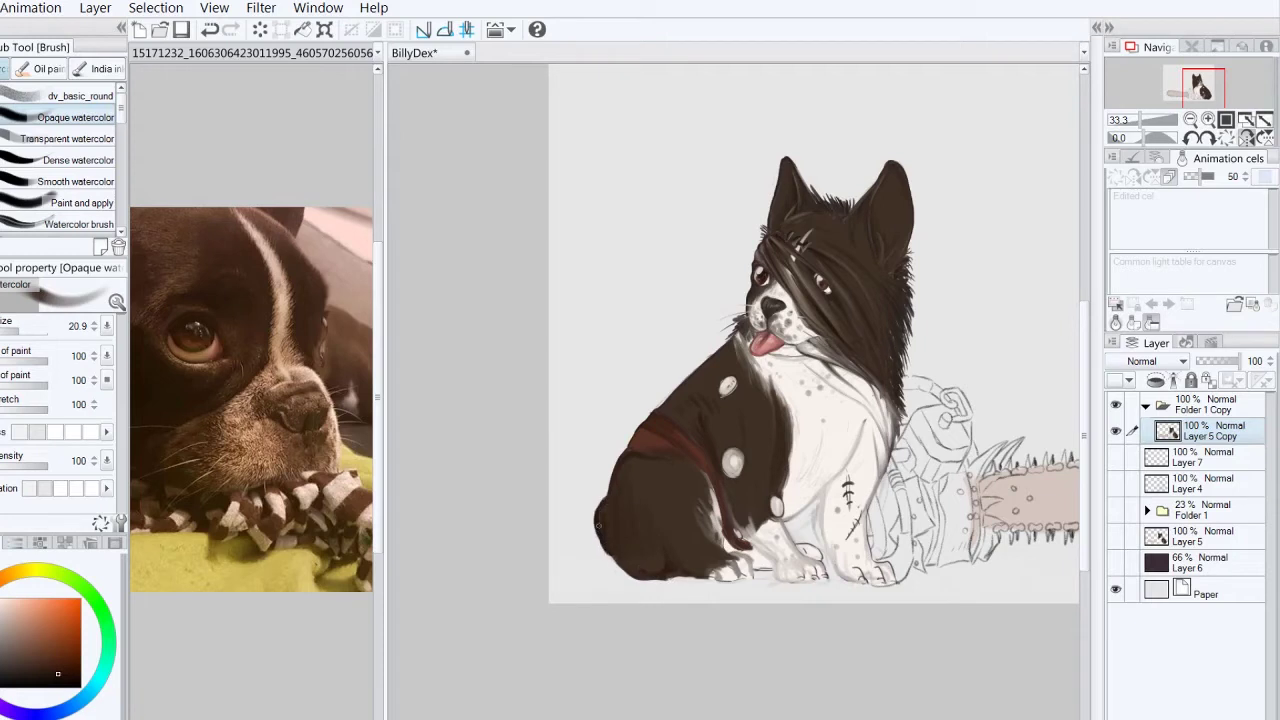
{"action": "key", "text": "h"}
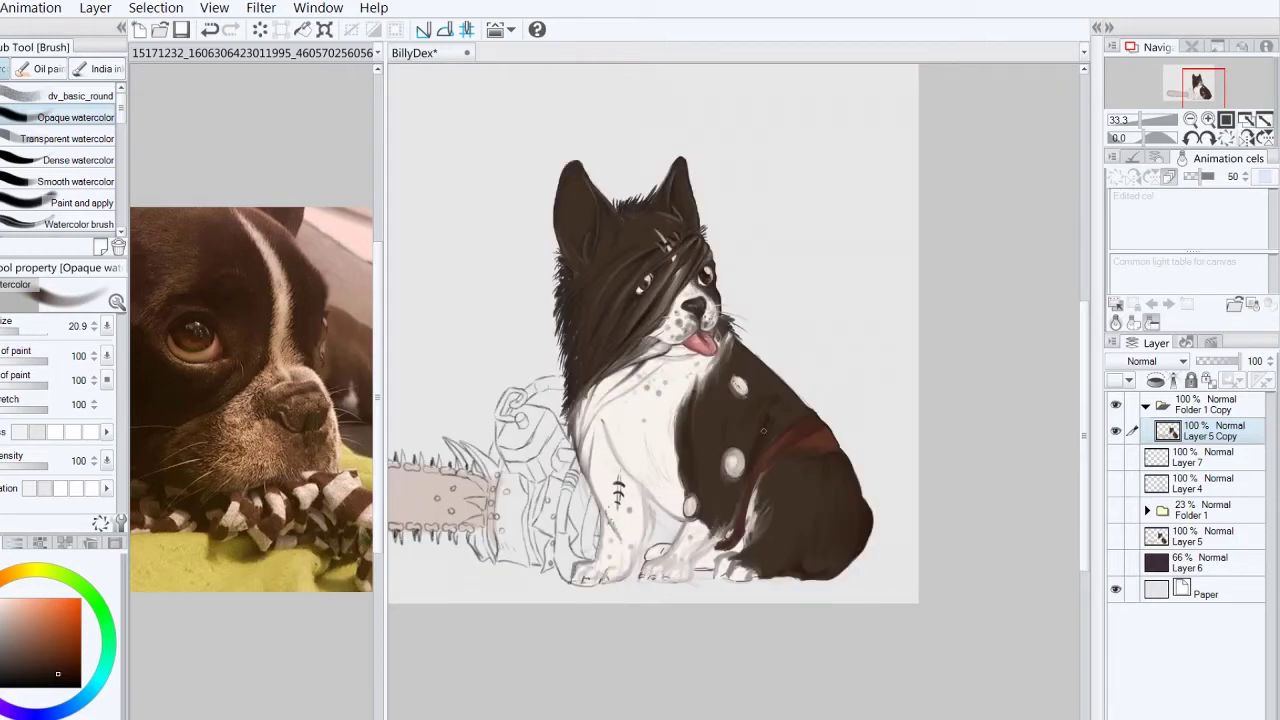
{"action": "left_click_drag", "start_coordinate": [696, 382], "coordinate": [687, 416]}
Step: Reduce the brush to 12.0 and define the sash folds, the leg stitches and the hair strands over the white chest
{"action": "key", "text": "h"}
{"action": "key", "text": "bracketleft"}
{"action": "key", "text": "bracketleft"}
{"action": "key", "text": "bracketleft"}
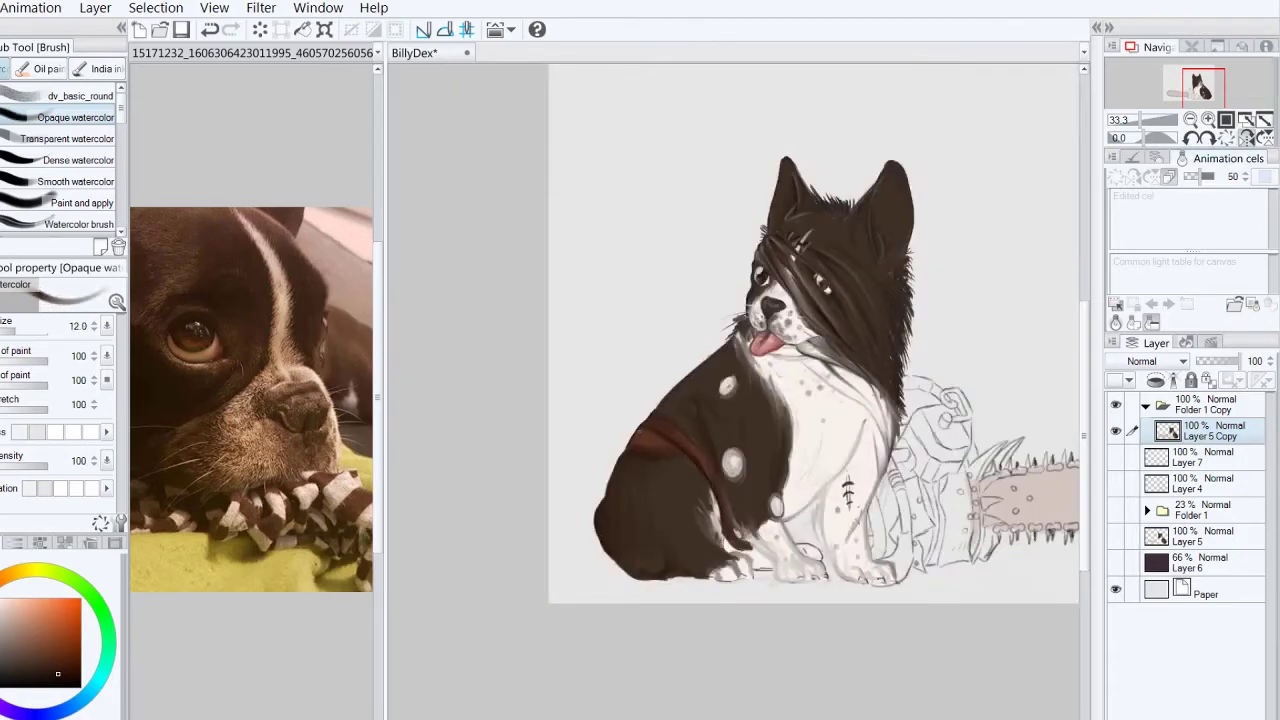
{"action": "key", "text": "h"}
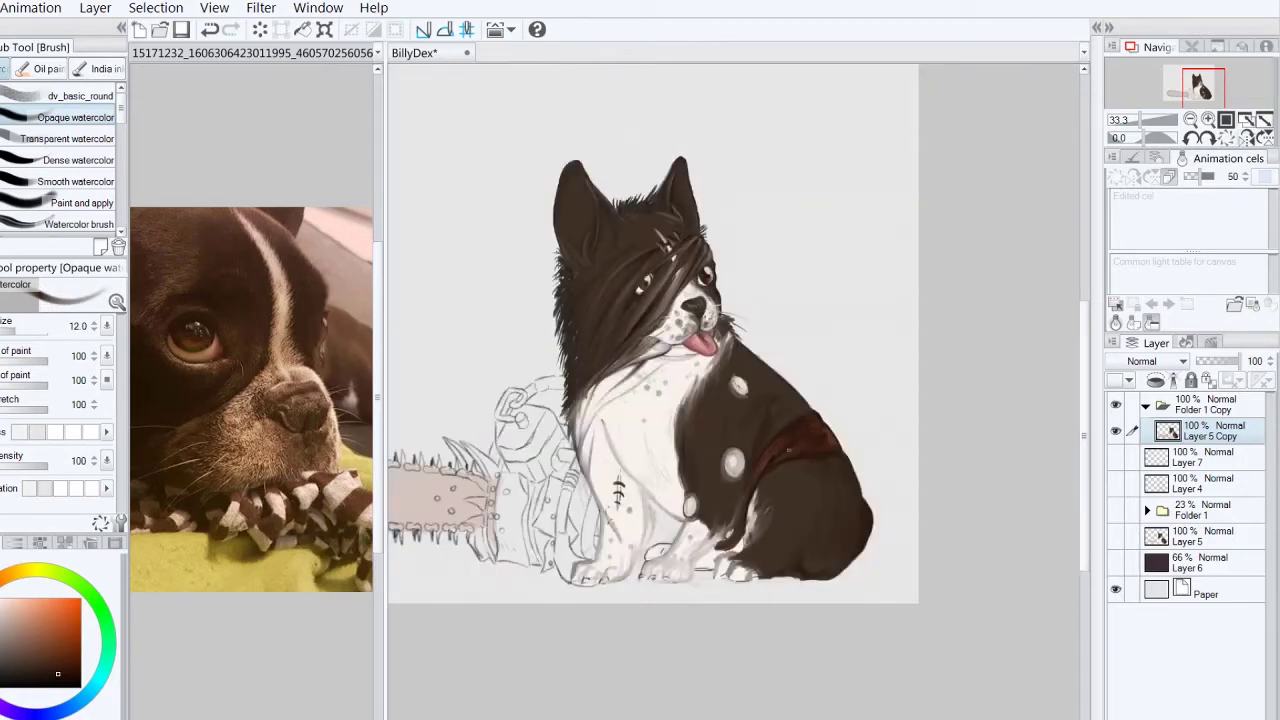
{"action": "left_click_drag", "start_coordinate": [680, 456], "coordinate": [678, 492]}
{"action": "left_click_drag", "start_coordinate": [590, 480], "coordinate": [585, 402]}
{"action": "left_click_drag", "start_coordinate": [634, 366], "coordinate": [616, 382]}
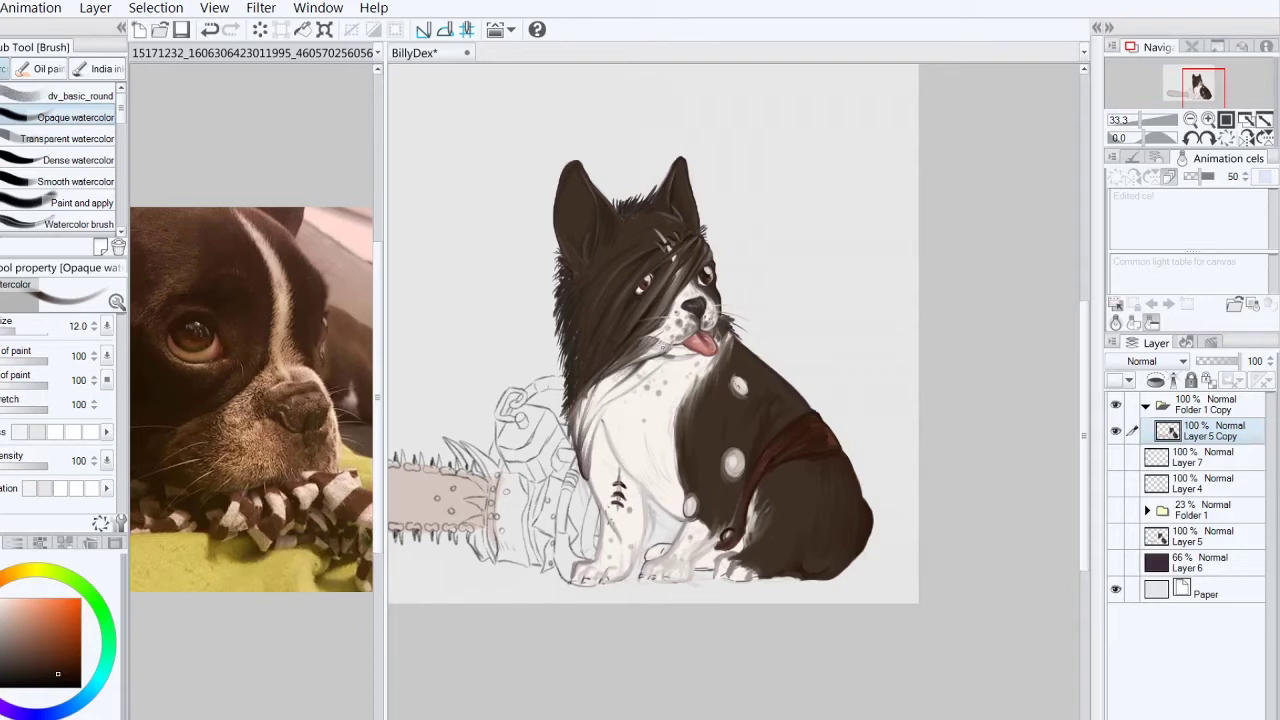
{"action": "left_click_drag", "start_coordinate": [660, 342], "coordinate": [614, 390]}
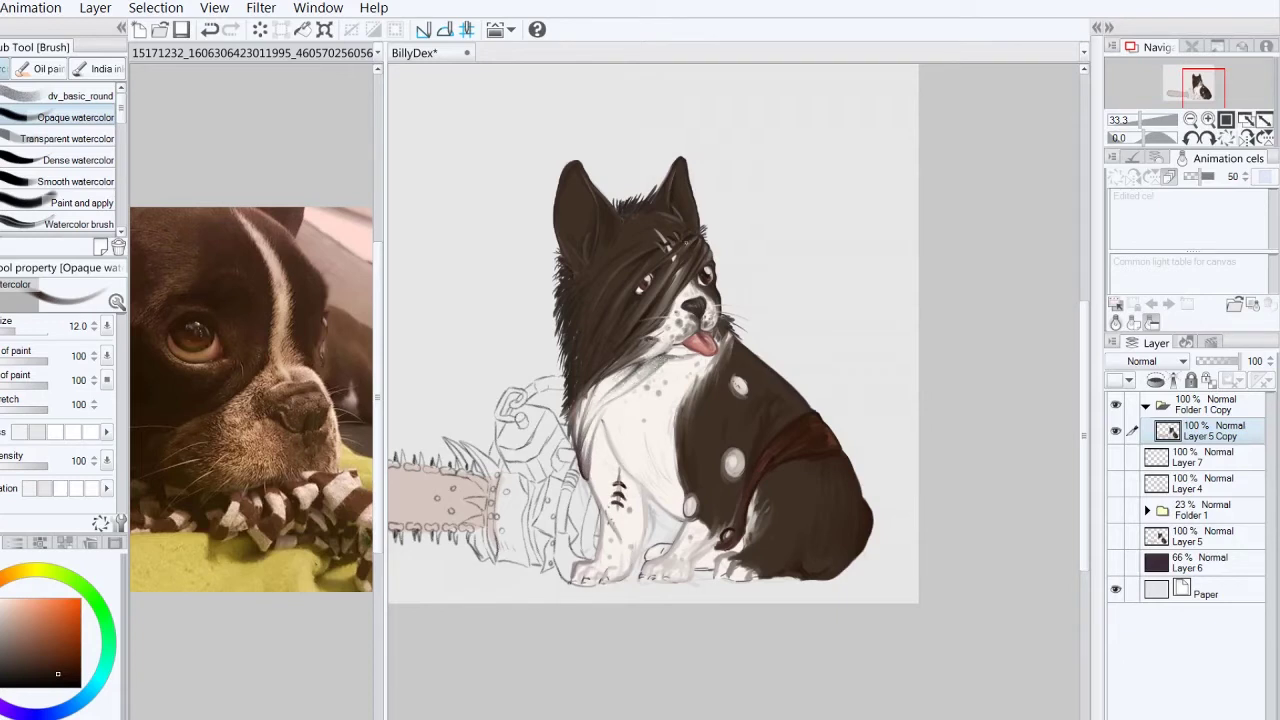
{"action": "left_click_drag", "start_coordinate": [690, 378], "coordinate": [688, 436]}
{"action": "key", "text": "h"}
{"action": "mouse_move", "coordinate": [746, 316]}
{"action": "left_mouse_down"}
{"action": "mouse_move", "coordinate": [724, 342]}
{"action": "mouse_move", "coordinate": [716, 334]}
{"action": "left_mouse_up"}
{"action": "key", "text": "ctrl+z"}
{"action": "mouse_move", "coordinate": [746, 306]}
{"action": "left_mouse_down"}
{"action": "mouse_move", "coordinate": [712, 314]}
{"action": "mouse_move", "coordinate": [738, 322]}
{"action": "left_mouse_up"}
{"action": "key", "text": "ctrl+z"}
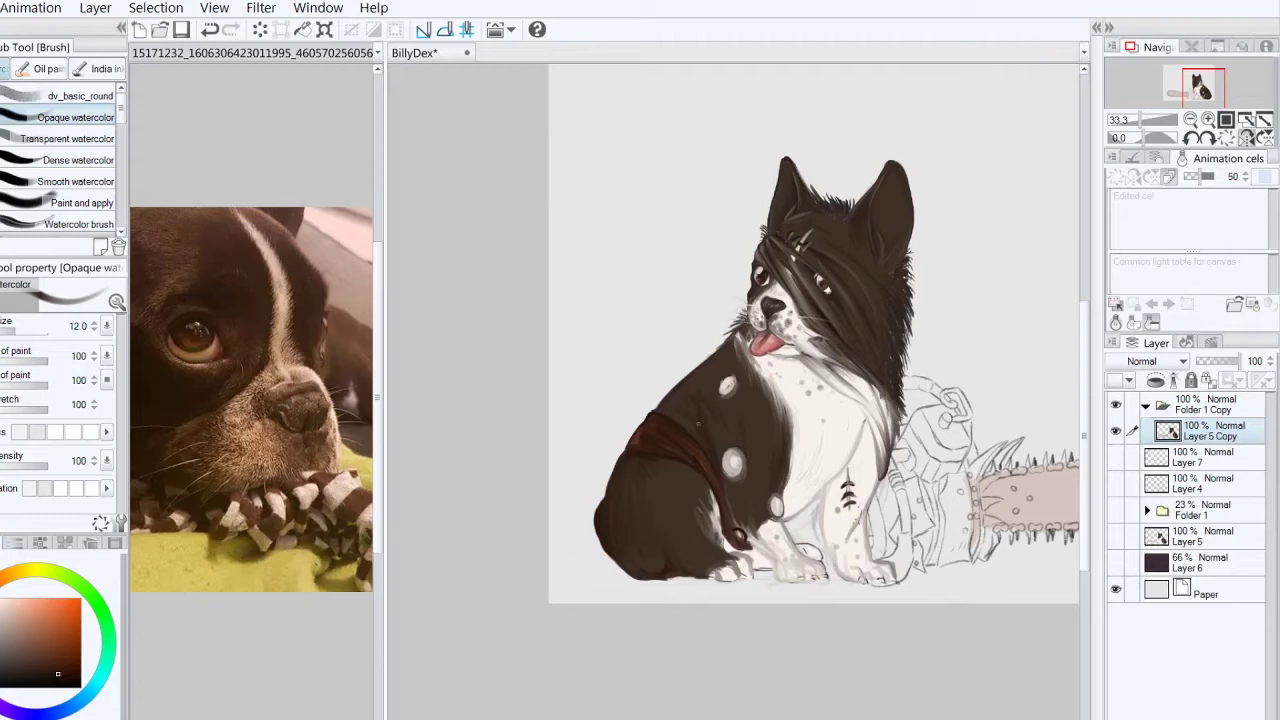
Step: Outline the buttons with dark shading and strengthen the fur edges along the chest and hind leg
{"action": "left_click_drag", "start_coordinate": [744, 468], "coordinate": [722, 480]}
{"action": "left_click_drag", "start_coordinate": [736, 376], "coordinate": [722, 396]}
{"action": "left_click_drag", "start_coordinate": [789, 452], "coordinate": [788, 472]}
{"action": "left_click_drag", "start_coordinate": [736, 496], "coordinate": [758, 582]}
Step: Define the toes and paint dark claws on both front paws
{"action": "key", "text": "h"}
{"action": "mouse_move", "coordinate": [640, 532]}
{"action": "left_mouse_down"}
{"action": "mouse_move", "coordinate": [616, 582]}
{"action": "mouse_move", "coordinate": [626, 576]}
{"action": "left_mouse_up"}
{"action": "left_click_drag", "start_coordinate": [612, 566], "coordinate": [588, 587]}
{"action": "left_click_drag", "start_coordinate": [656, 575], "coordinate": [636, 583]}
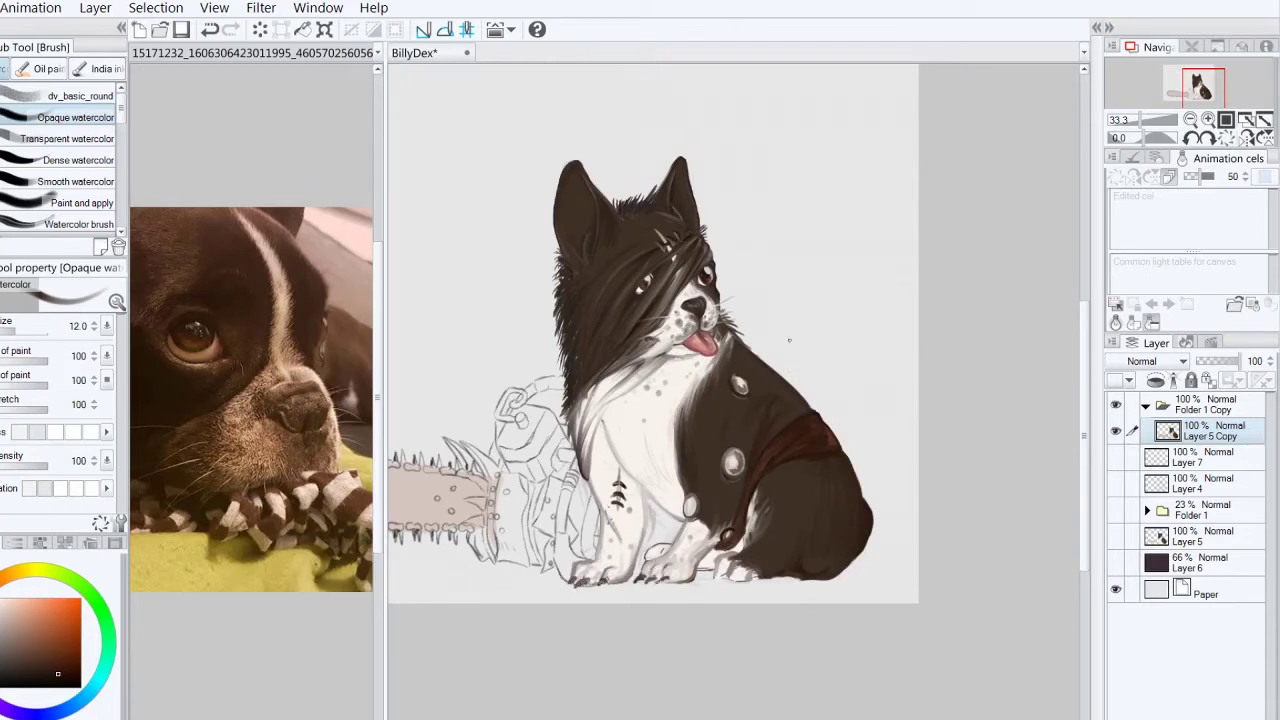
Step: Deepen the folds around the haunch and sash, and refine the dark neckline fur and muzzle details
{"action": "left_click_drag", "start_coordinate": [680, 418], "coordinate": [678, 494]}
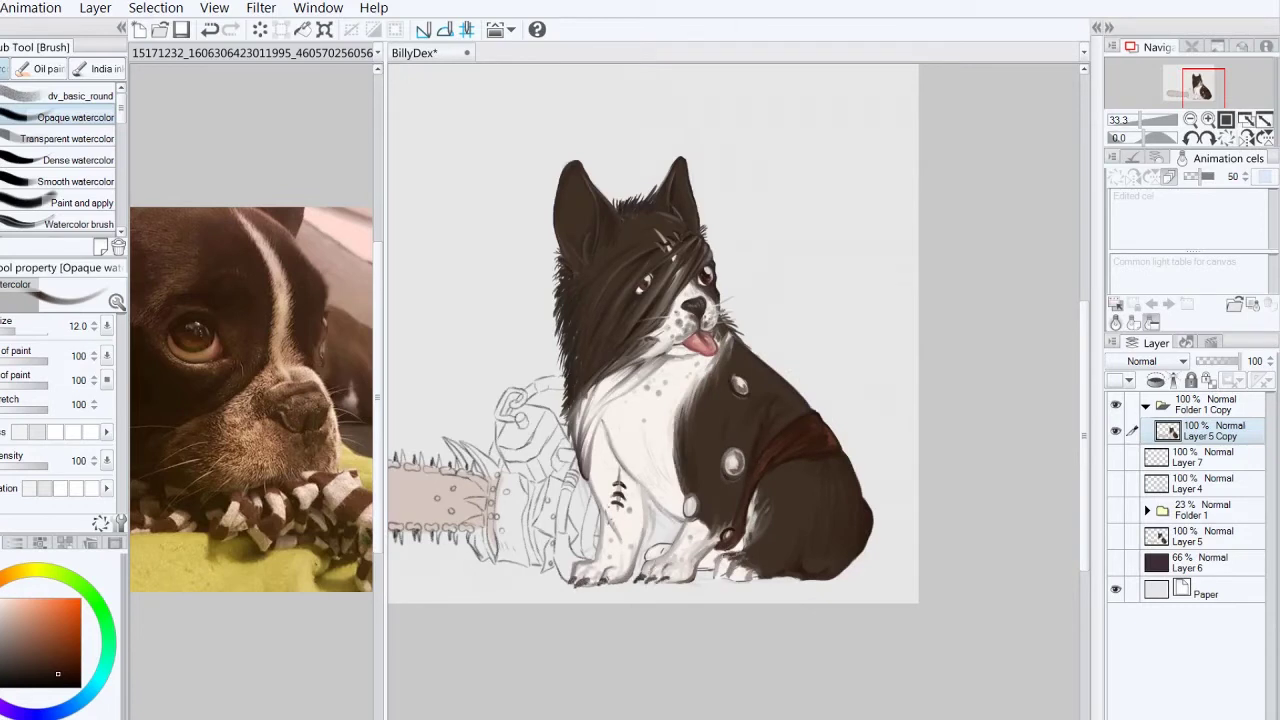
{"action": "key", "text": "h"}
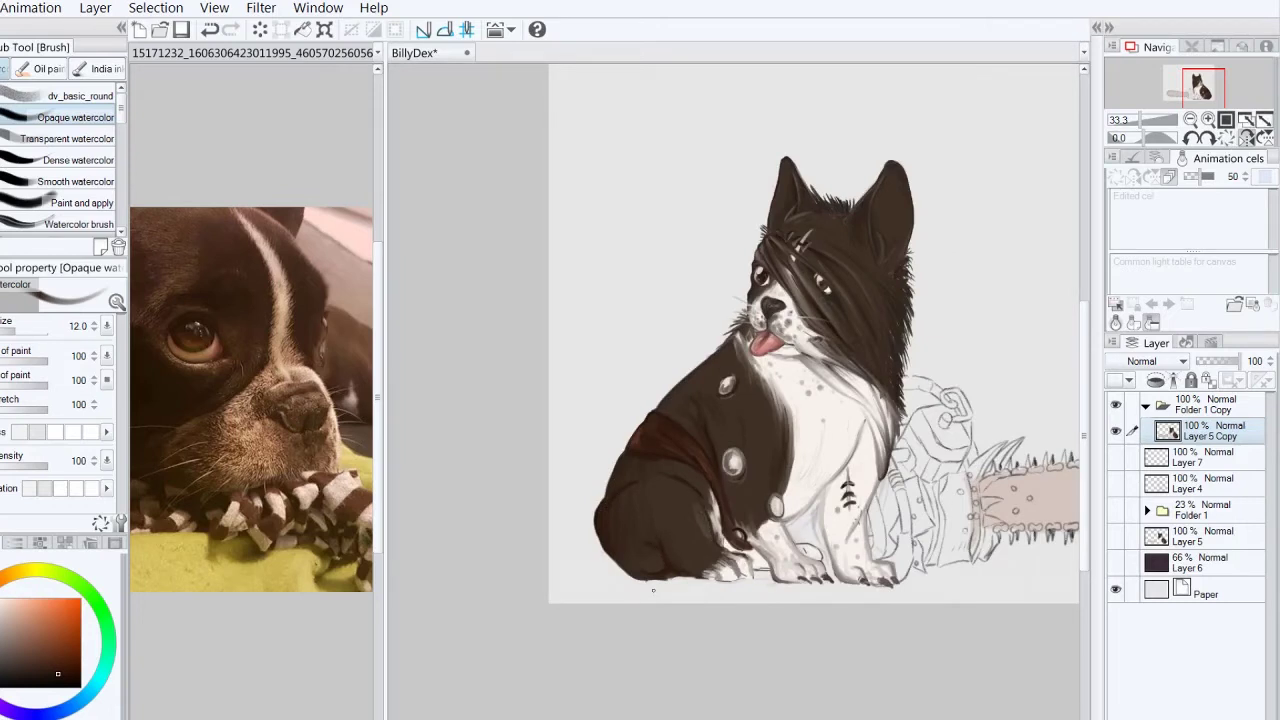
{"action": "key", "text": "h"}
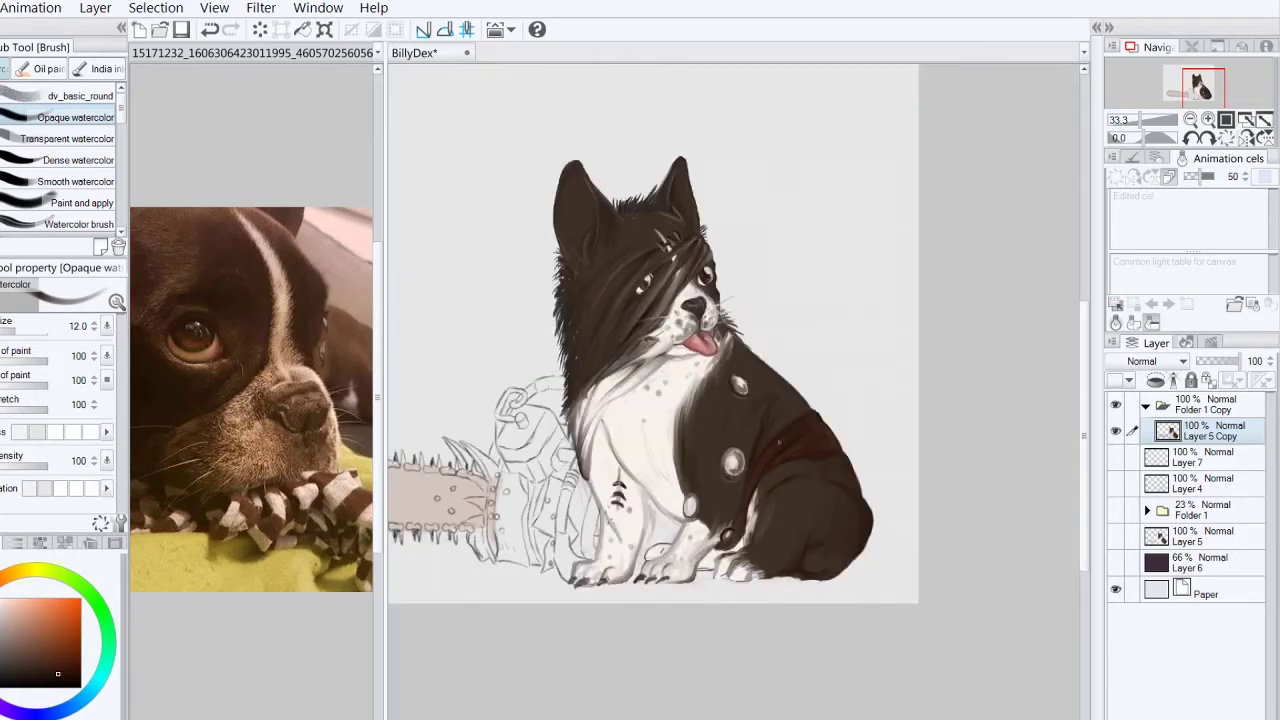
{"action": "key", "text": "h"}
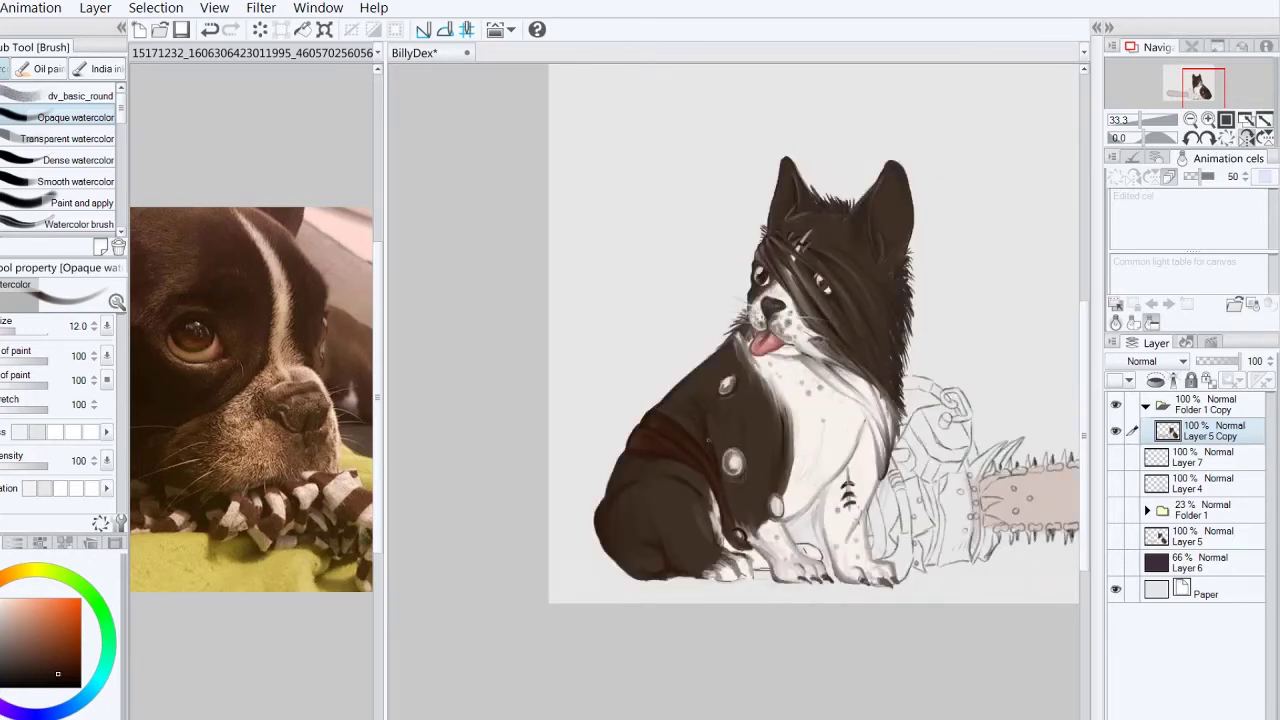
{"action": "mouse_move", "coordinate": [736, 345]}
{"action": "left_mouse_down"}
{"action": "mouse_move", "coordinate": [772, 415]}
{"action": "mouse_move", "coordinate": [772, 400]}
{"action": "left_mouse_up"}
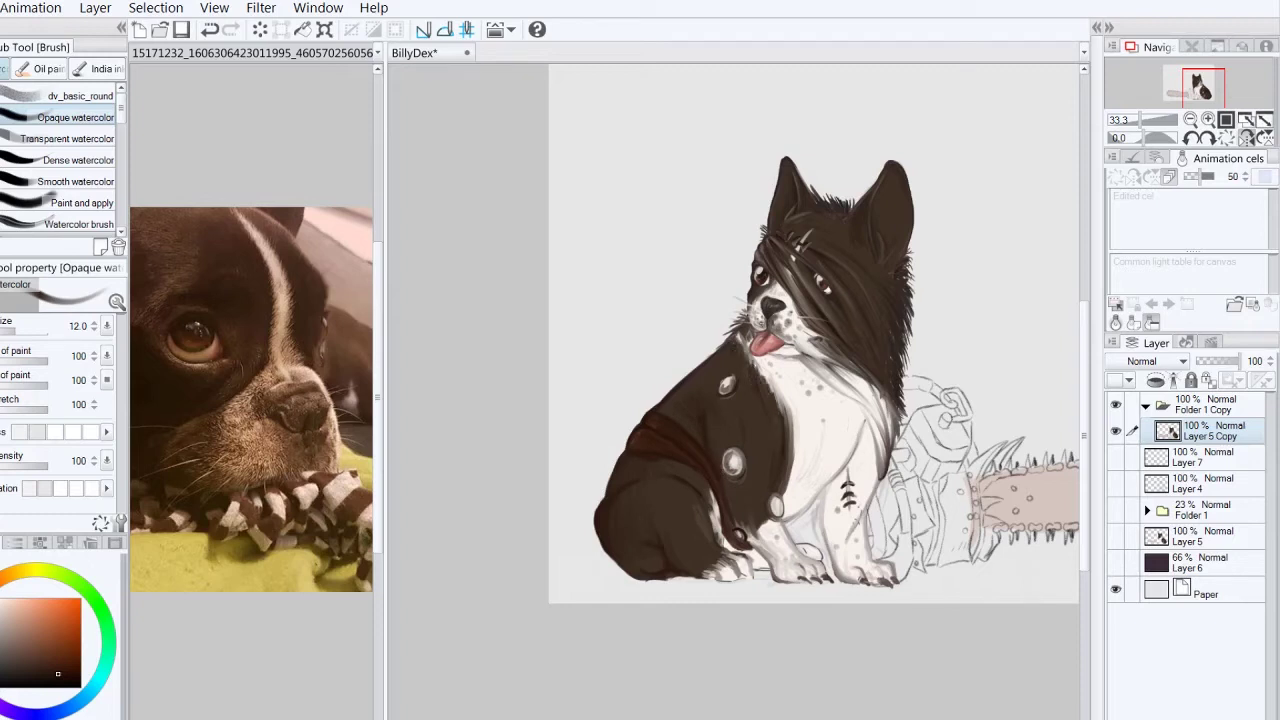
{"action": "left_click_drag", "start_coordinate": [754, 314], "coordinate": [764, 326]}
{"action": "left_click_drag", "start_coordinate": [774, 322], "coordinate": [786, 334]}
Step: Paint the toes and dark claws on the hind paw
{"action": "key", "text": "h"}
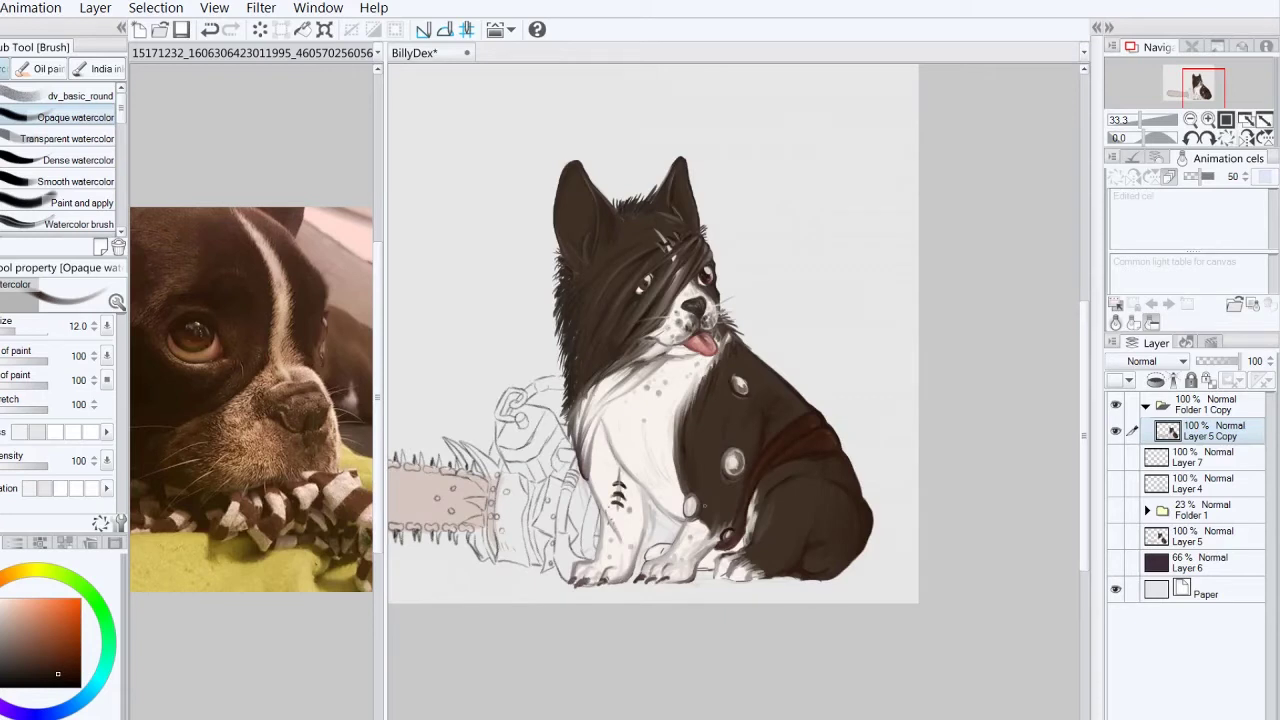
{"action": "left_click_drag", "start_coordinate": [716, 558], "coordinate": [728, 576]}
{"action": "left_click_drag", "start_coordinate": [734, 567], "coordinate": [746, 573]}
Step: Tint the buttons and the dog reddish on a clipped Color burn layer, and lower its opacity to 20
{"action": "key", "text": "ctrl+shift+n"}
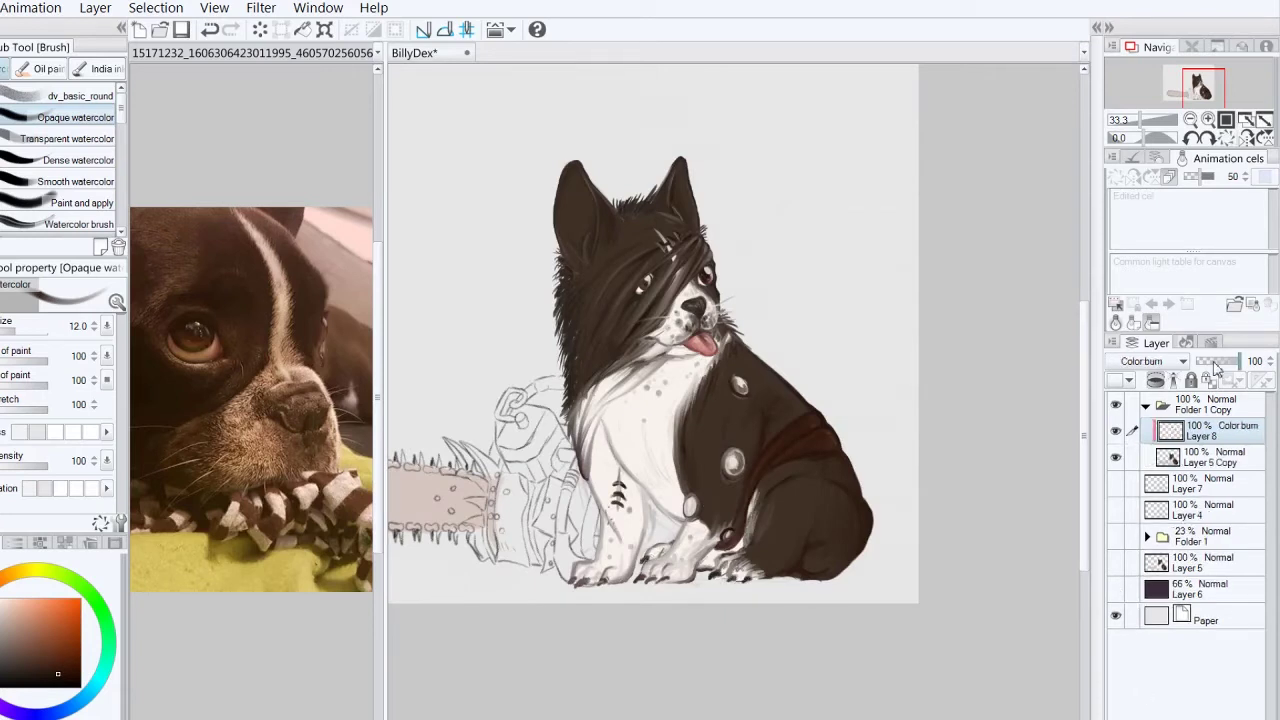
{"action": "key", "text": "p"}
{"action": "left_click", "coordinate": [739, 385]}
{"action": "left_click", "coordinate": [733, 461]}
{"action": "key", "text": "alt+BackSpace"}
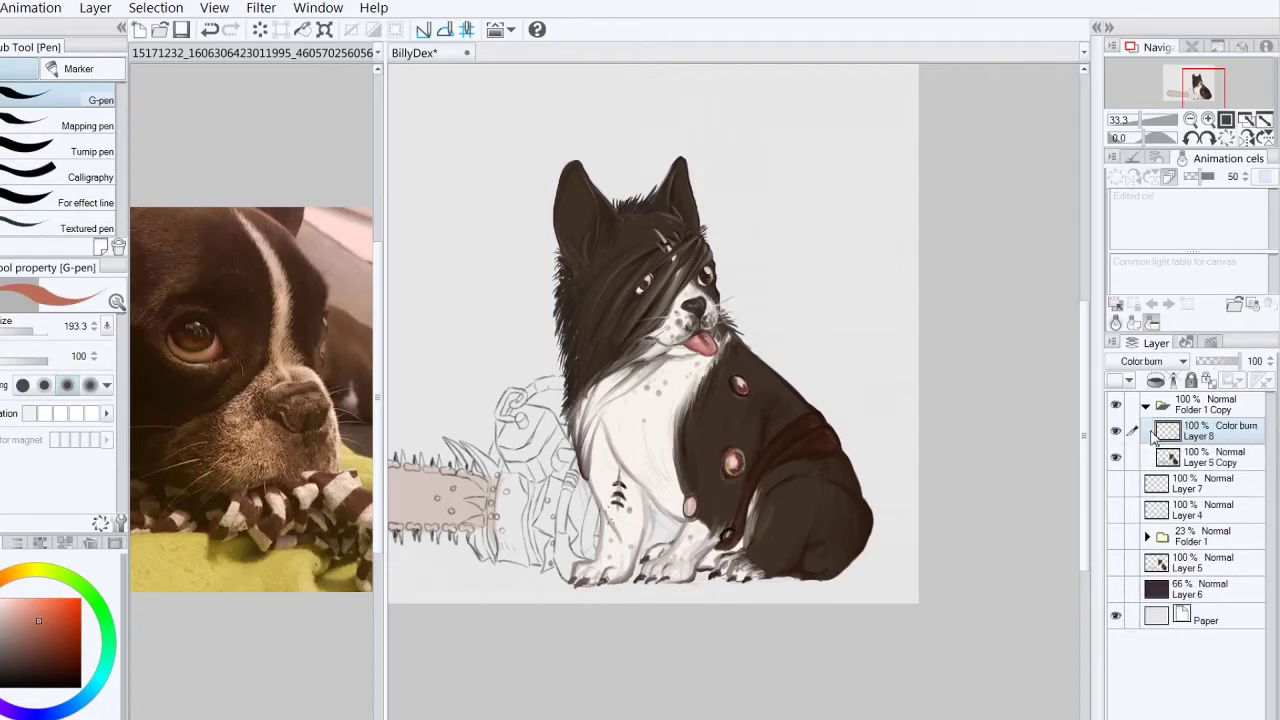
{"action": "left_click_drag", "start_coordinate": [1219, 361], "coordinate": [1207, 368]}
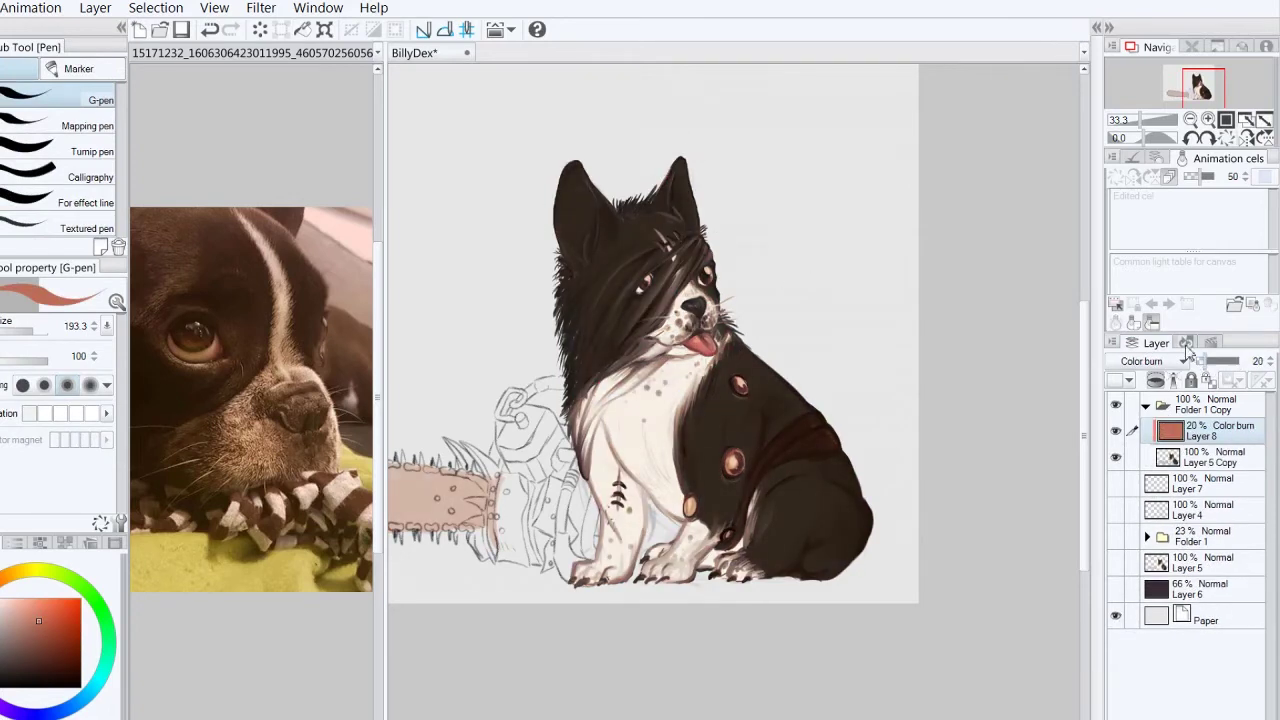
Step: Merge the Color burn layer into the dog layer and save the illustration
{"action": "left_click", "coordinate": [1262, 380]}
{"action": "key", "text": "ctrl+minus"}
{"action": "left_click", "coordinate": [181, 29]}
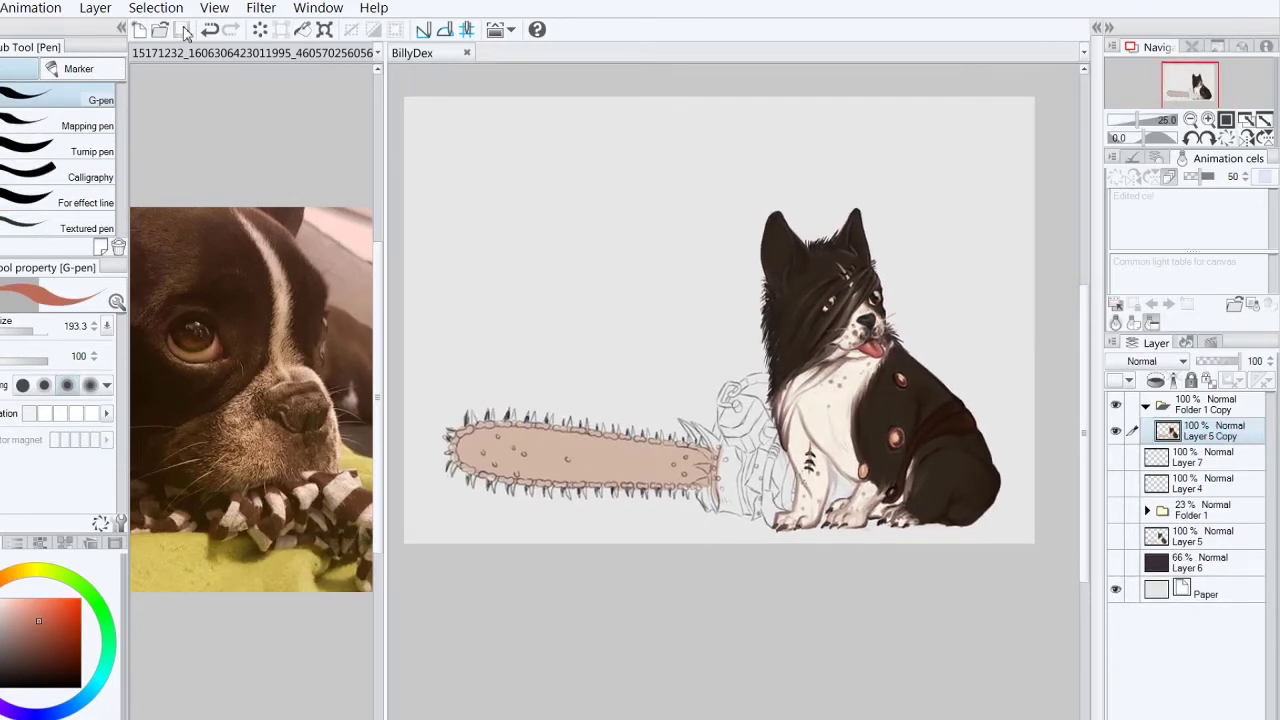
Step: Render the coat buttons with sampled orange and dark tones using the Opaque watercolor brush at size 12.0
{"action": "key", "text": "b"}
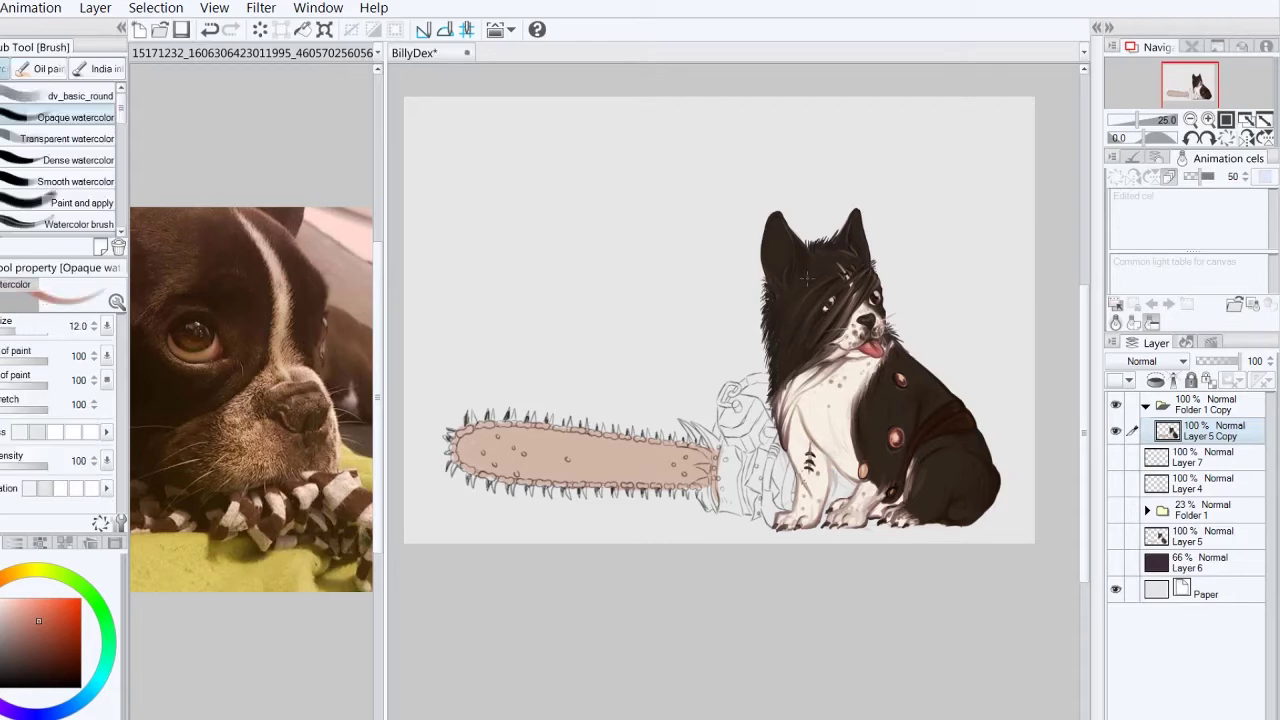
{"action": "key", "text": "ctrl+plus"}
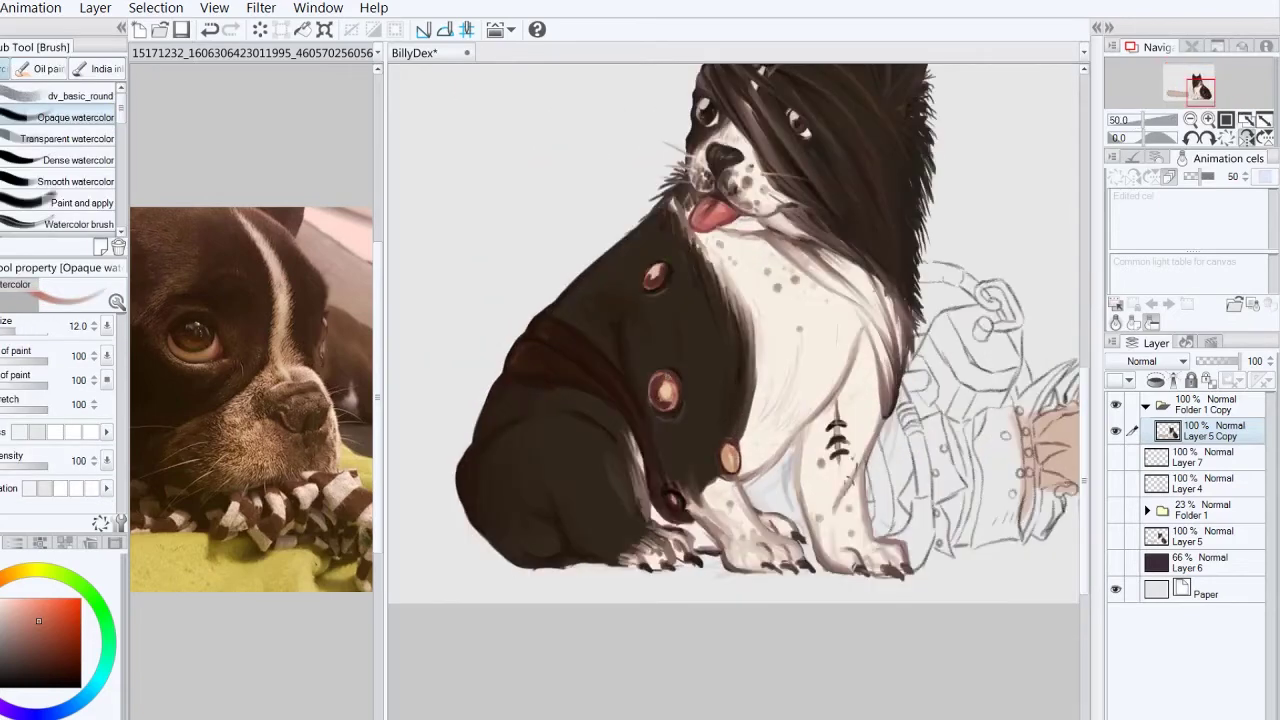
{"action": "left_click", "coordinate": [732, 453], "text": "alt"}
{"action": "left_click", "coordinate": [673, 500], "text": "alt"}
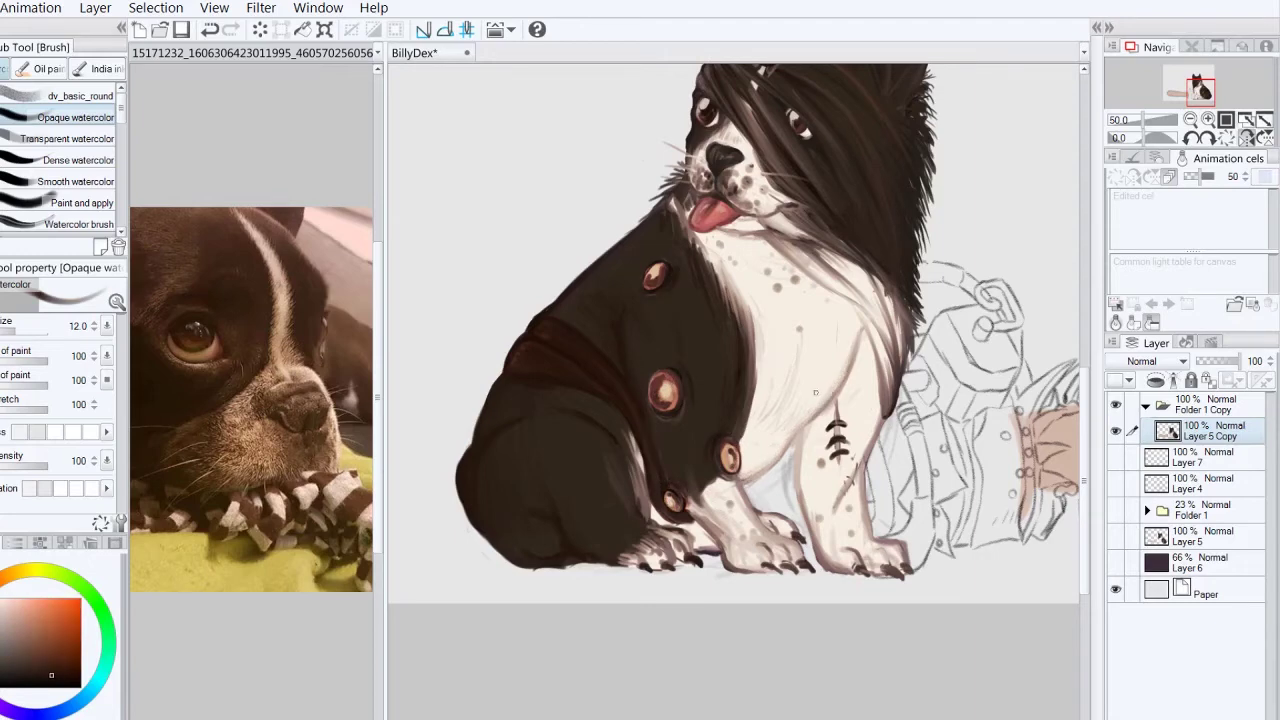
Step: Enlarge the brush to 15.0 and darken the coat's fur edge beside the white chest
{"action": "key", "text": "h"}
{"action": "key", "text": "bracketright"}
{"action": "left_click_drag", "start_coordinate": [674, 372], "coordinate": [692, 420]}
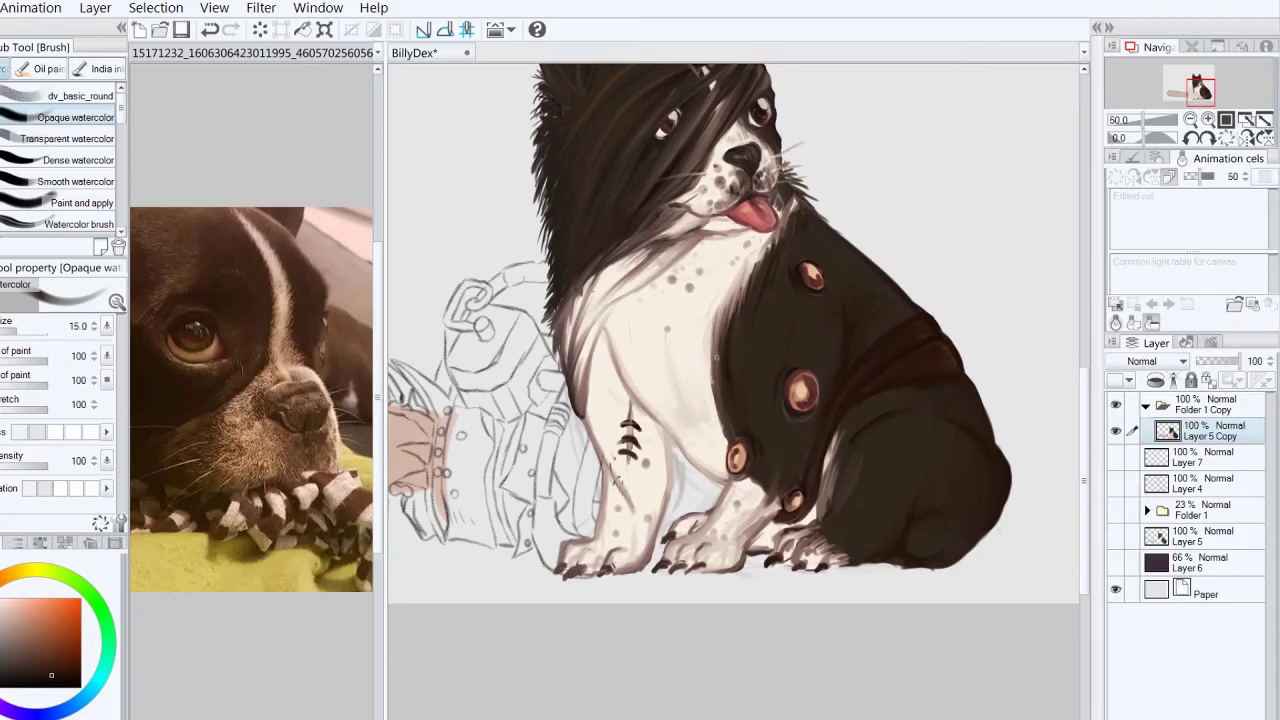
Step: Add rough textured shading over the dog's chest and body on a clipped Multiply layer, with its opacity set to 23
{"action": "scroll", "coordinate": [1050, 680], "scroll_direction": "down", "scroll_amount": 5}
{"action": "key", "text": "ctrl+shift+n"}
{"action": "scroll", "coordinate": [113, 146], "scroll_direction": "down", "scroll_amount": 3}
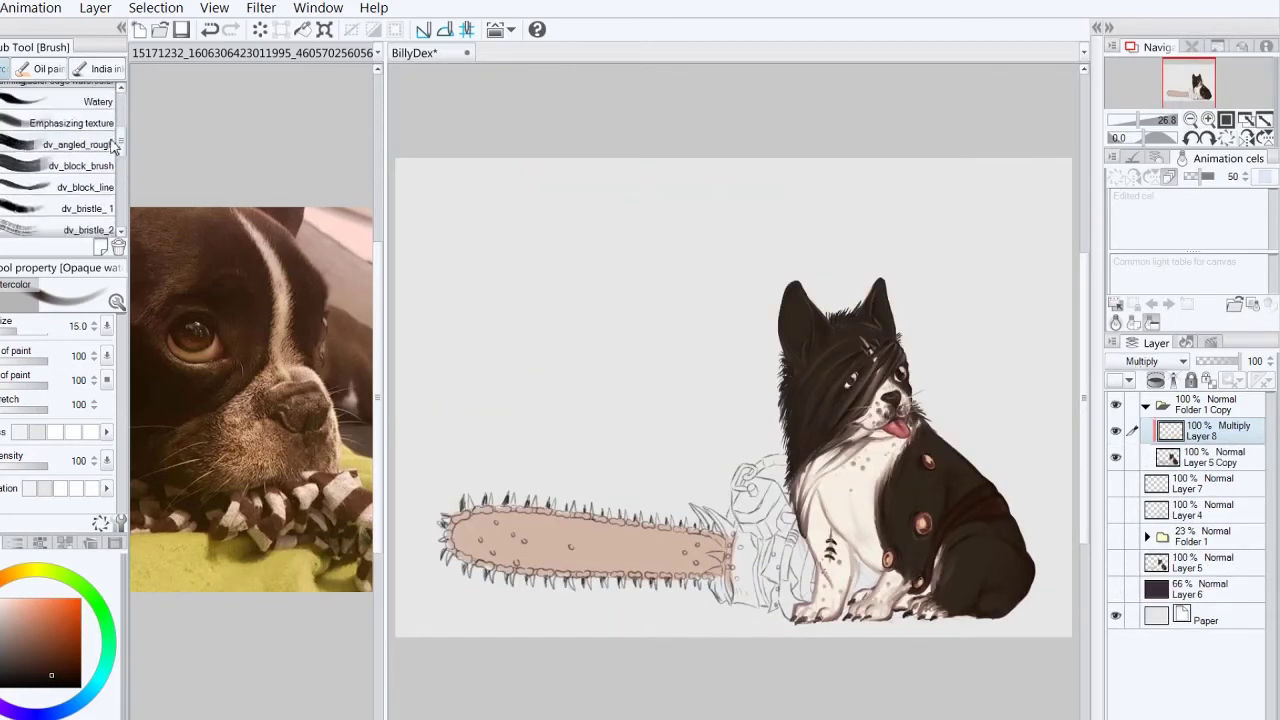
{"action": "left_click", "coordinate": [113, 146]}
{"action": "left_click_drag", "start_coordinate": [800, 450], "coordinate": [860, 610]}
{"action": "left_click_drag", "start_coordinate": [880, 450], "coordinate": [1000, 600]}
{"action": "left_click_drag", "start_coordinate": [1240, 361], "coordinate": [1205, 361]}
Step: Soften the textured shading on the chest and legs using the Almost Sai blend tool at size 216.0
{"action": "key", "text": "j"}
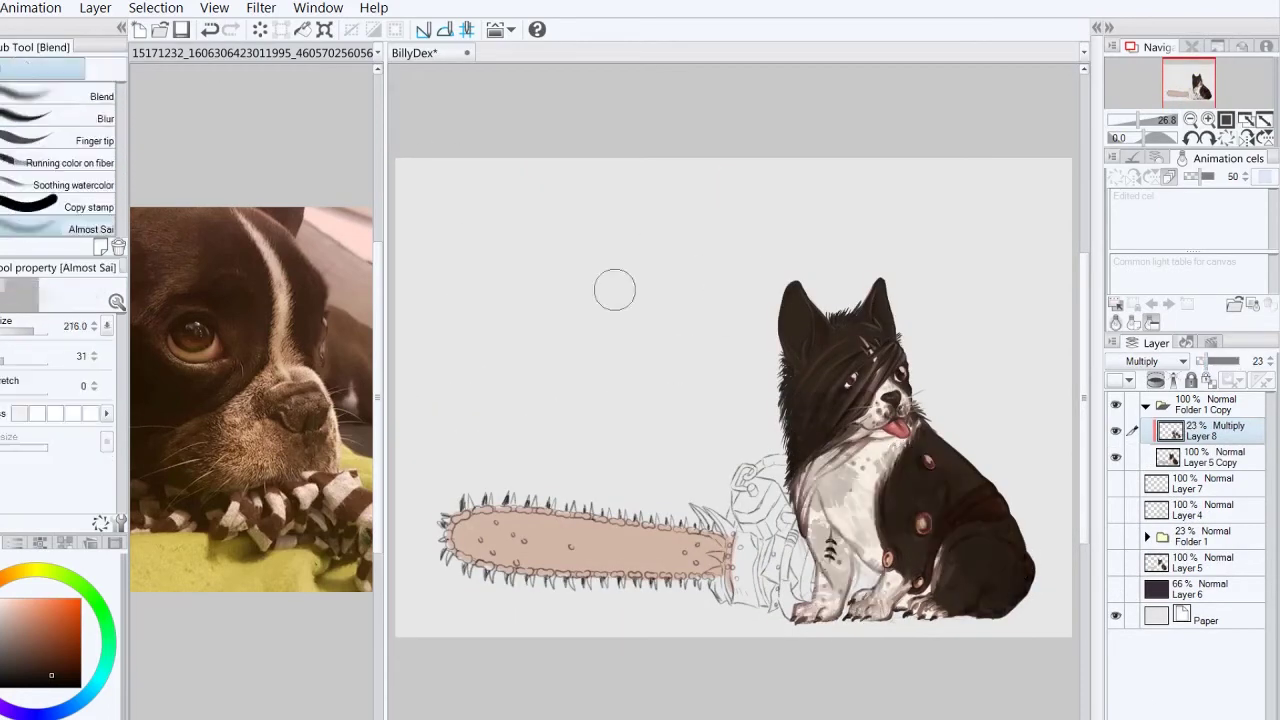
{"action": "mouse_move", "coordinate": [812, 450]}
{"action": "left_mouse_down"}
{"action": "mouse_move", "coordinate": [880, 550]}
{"action": "mouse_move", "coordinate": [845, 585]}
{"action": "left_mouse_up"}
{"action": "left_click_drag", "start_coordinate": [860, 455], "coordinate": [895, 505]}
{"action": "left_click_drag", "start_coordinate": [870, 550], "coordinate": [905, 590]}
Step: Save the illustration and merge the Multiply shading into the dog layer
{"action": "left_click", "coordinate": [183, 30]}
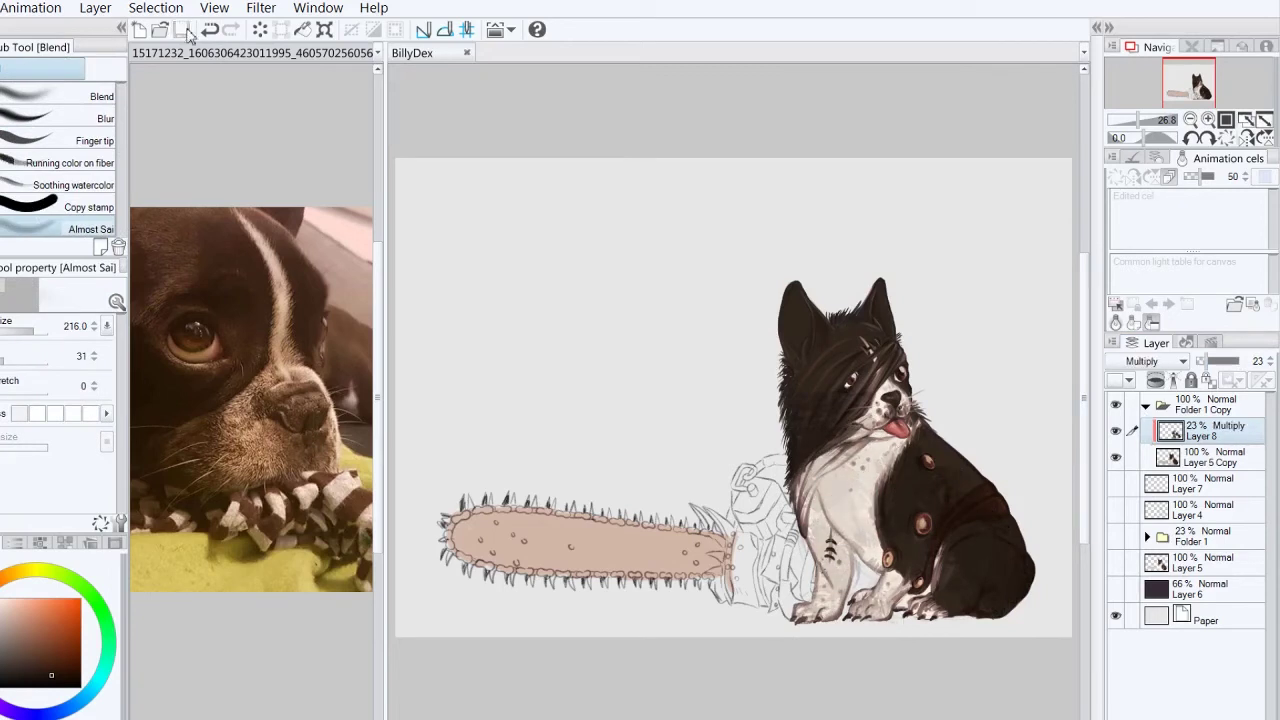
{"action": "key", "text": "ctrl+e"}
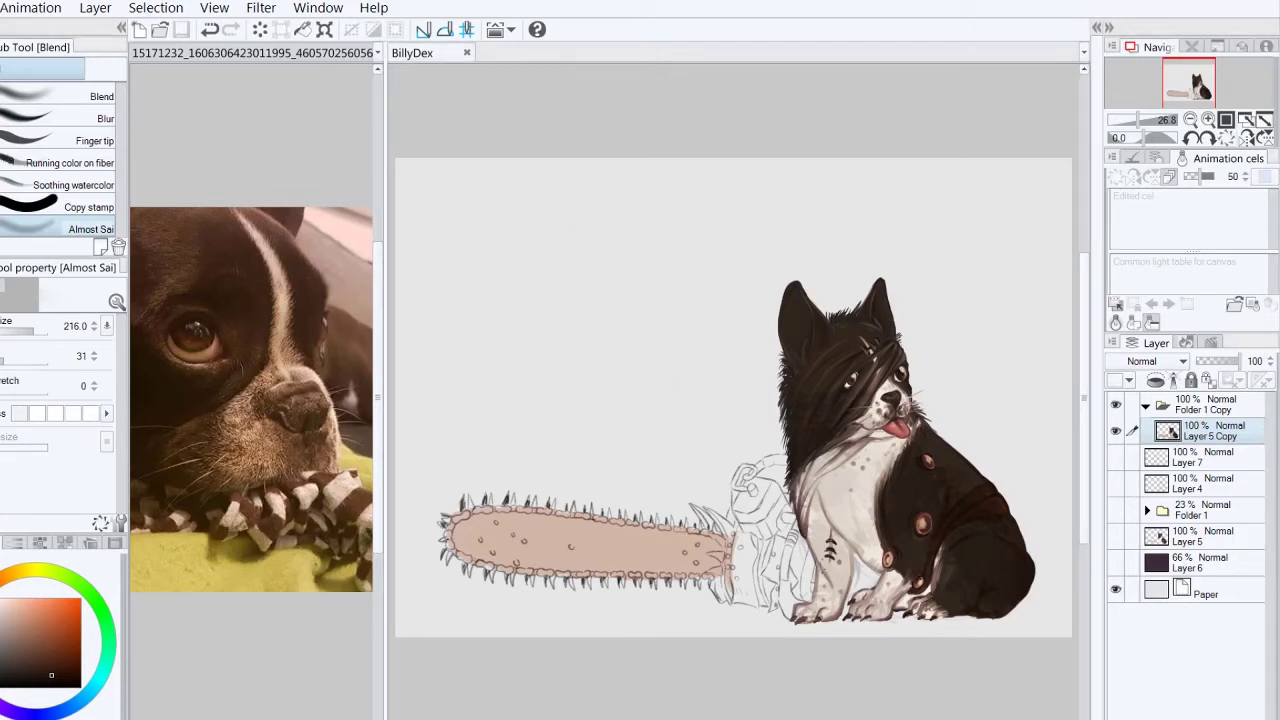
{"action": "scroll", "coordinate": [951, 464], "scroll_direction": "up", "scroll_amount": 2}
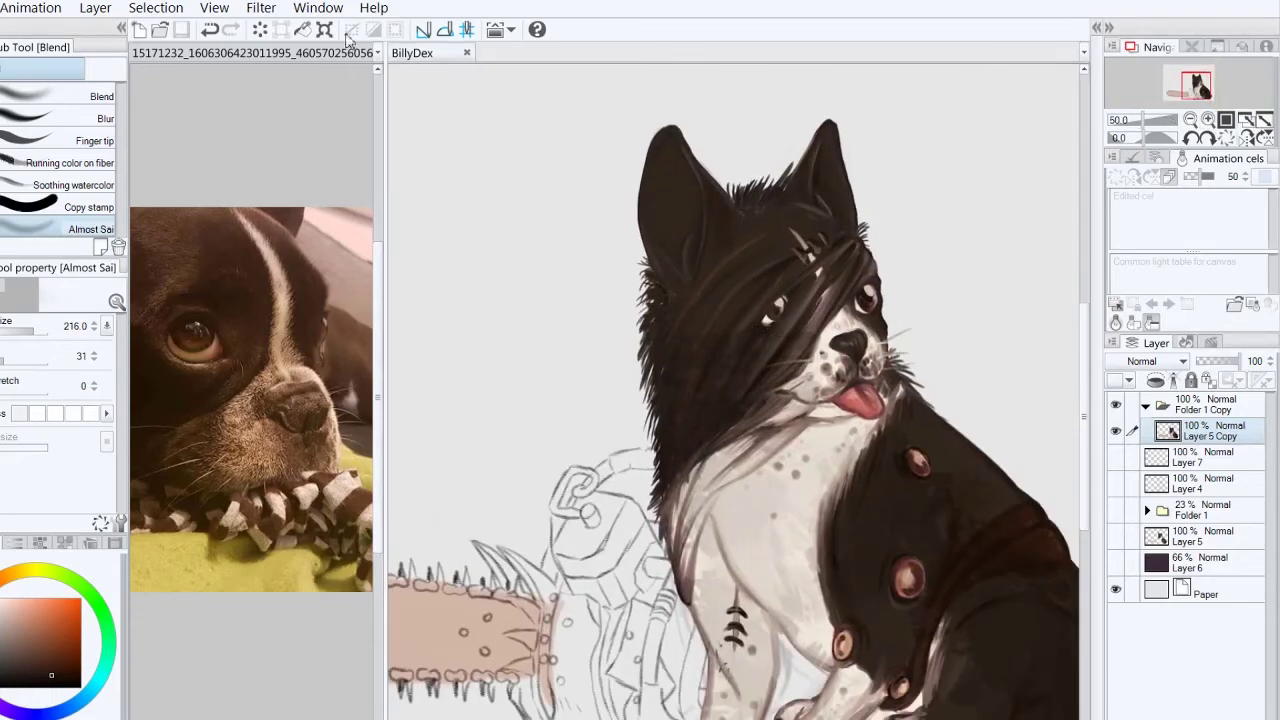
Step: Paint loose dark fur tufts on top of the head and along the mane's back edge with Opaque watercolor at size 15.0
{"action": "key", "text": "ctrl+z"}
{"action": "key", "text": "ctrl+y"}
{"action": "scroll", "coordinate": [1197, 86], "scroll_direction": "down", "scroll_amount": 2}
{"action": "key", "text": "b"}
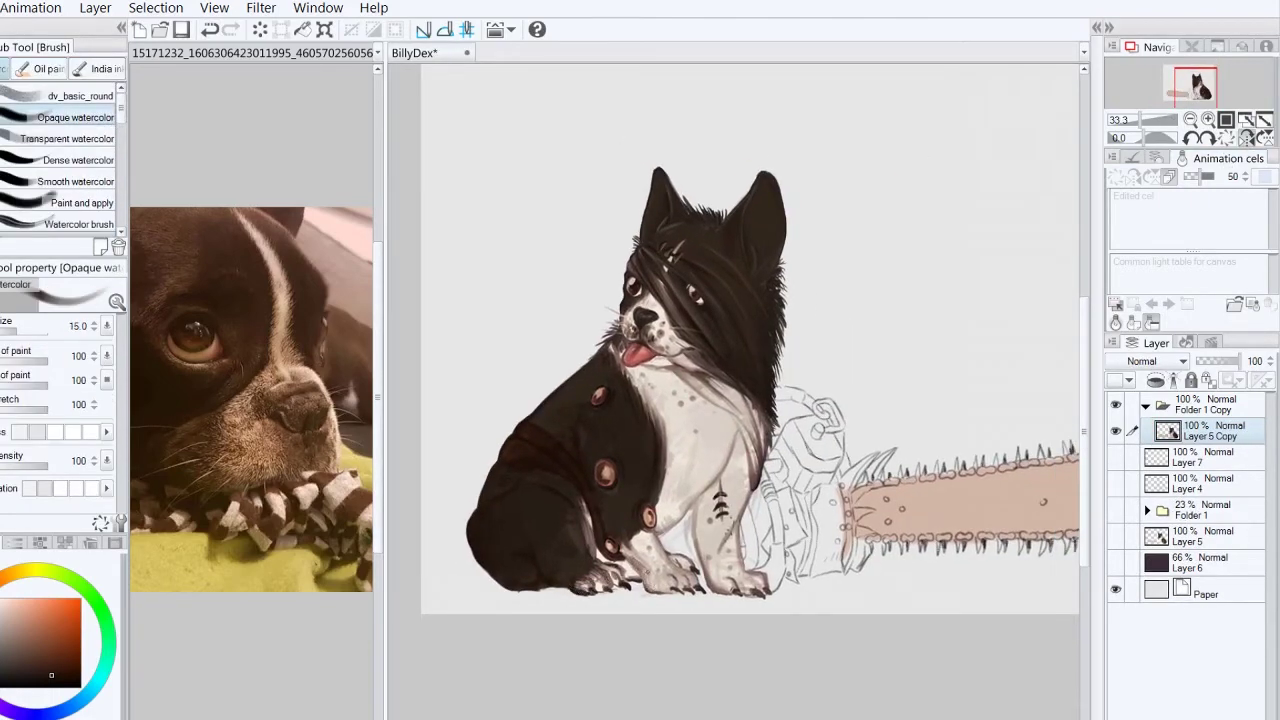
{"action": "key", "text": "h"}
{"action": "left_click_drag", "start_coordinate": [745, 220], "coordinate": [775, 202]}
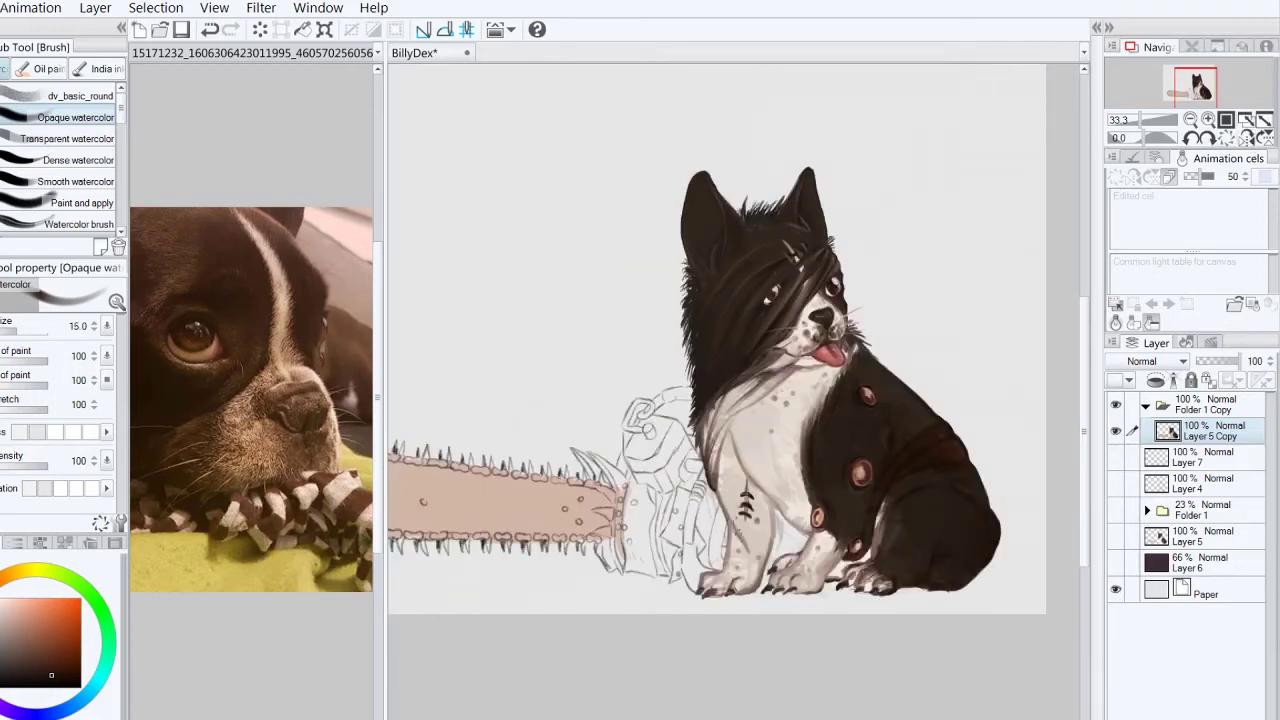
{"action": "left_click_drag", "start_coordinate": [682, 266], "coordinate": [690, 412]}
{"action": "left_click_drag", "start_coordinate": [751, 215], "coordinate": [752, 201]}
{"action": "left_click_drag", "start_coordinate": [766, 211], "coordinate": [777, 201]}
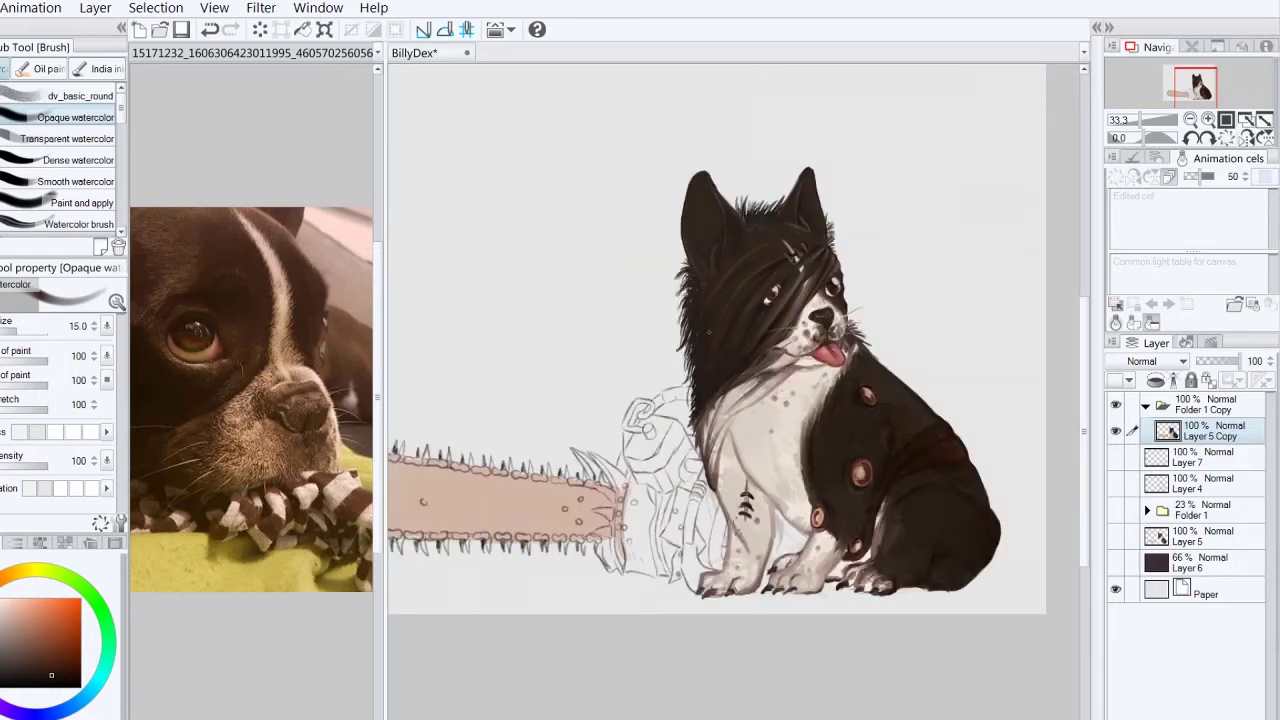
Step: Reduce the brush to 9.0 and add small dark scar marks and contour strokes on the dog's front leg
{"action": "key", "text": "bracketleft"}
{"action": "key", "text": "bracketleft"}
{"action": "key", "text": "bracketleft"}
{"action": "left_click_drag", "start_coordinate": [740, 530], "coordinate": [734, 552]}
{"action": "left_click_drag", "start_coordinate": [771, 506], "coordinate": [775, 578]}
{"action": "mouse_move", "coordinate": [768, 494]}
{"action": "left_mouse_down"}
{"action": "mouse_move", "coordinate": [770, 512]}
{"action": "mouse_move", "coordinate": [698, 530]}
{"action": "left_mouse_up"}
{"action": "key", "text": "h"}
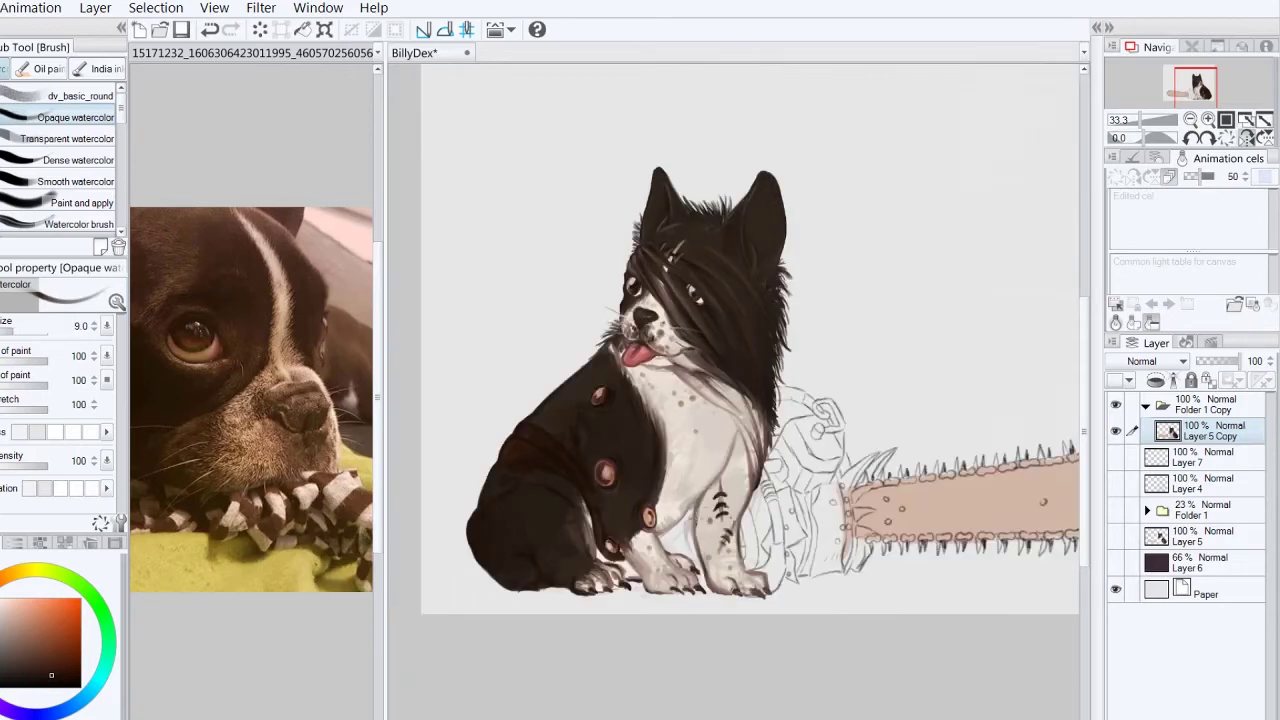
Step: Paint fine fur strokes along the dark coat's edge beside the white chest
{"action": "key", "text": "space"}
{"action": "key", "text": "h"}
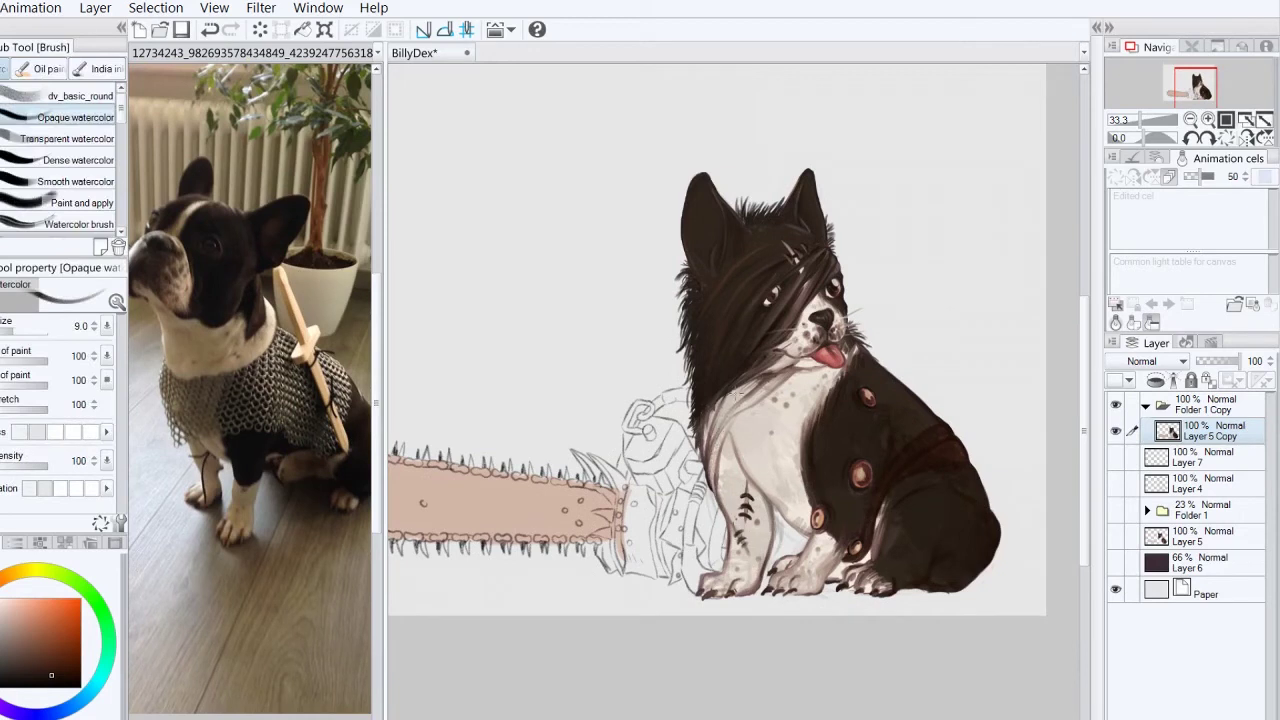
{"action": "left_click_drag", "start_coordinate": [808, 444], "coordinate": [811, 412]}
{"action": "left_click_drag", "start_coordinate": [815, 444], "coordinate": [826, 404]}
{"action": "left_click", "coordinate": [770, 237], "text": "alt"}
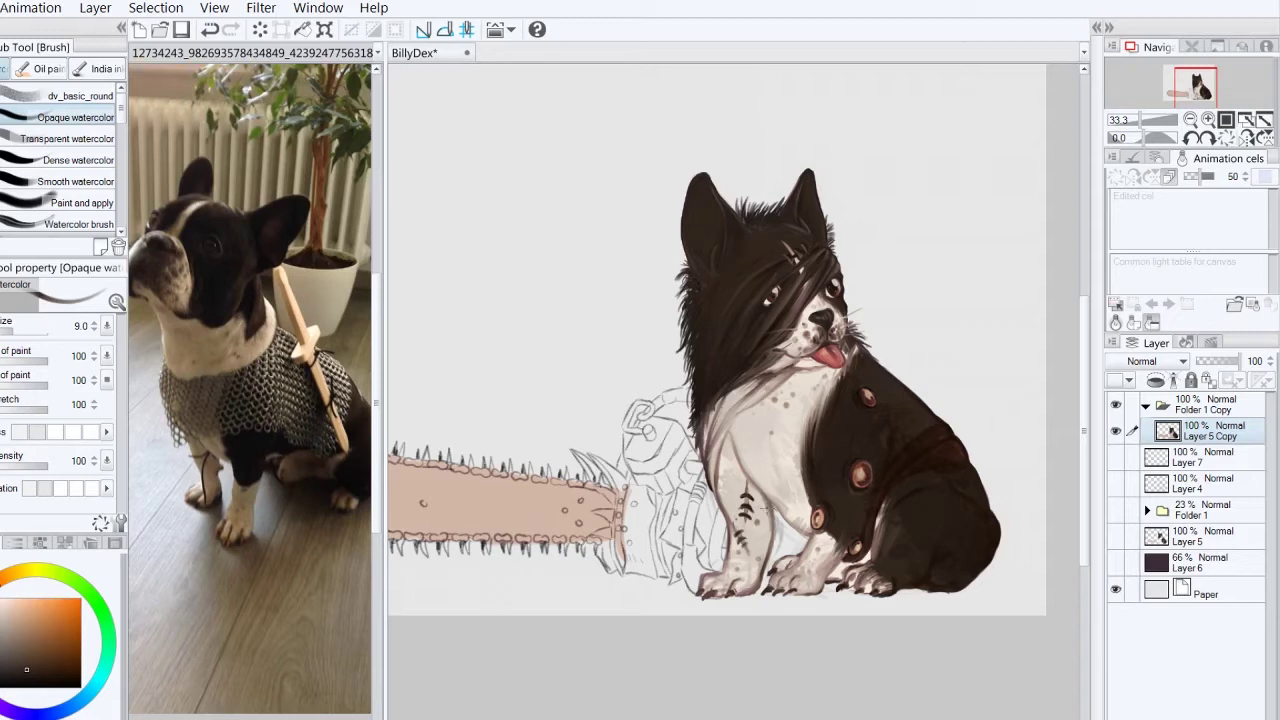
Step: Shade the dog on a new clipped Multiply layer with opacity 46 and soften it with the Almost Sai blend tool
{"action": "left_click", "coordinate": [770, 548], "text": "alt"}
{"action": "key", "text": "ctrl+shift+n"}
{"action": "key", "text": "p"}
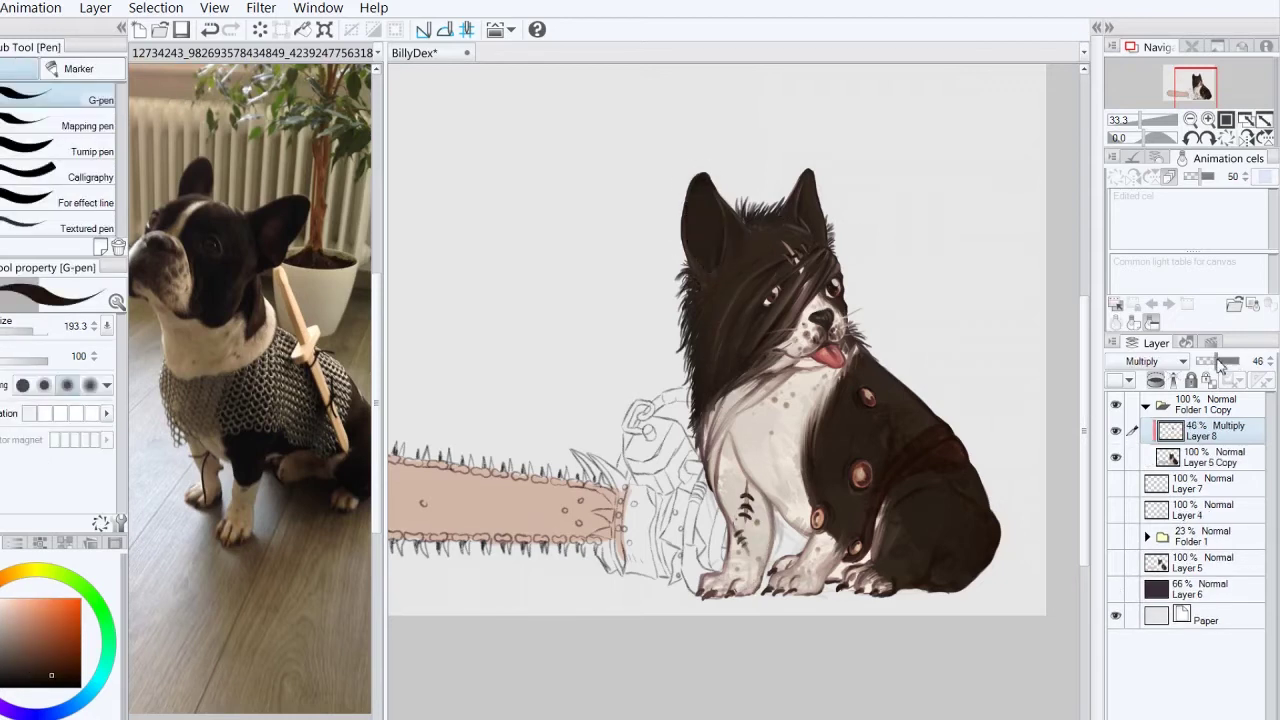
{"action": "key", "text": "j"}
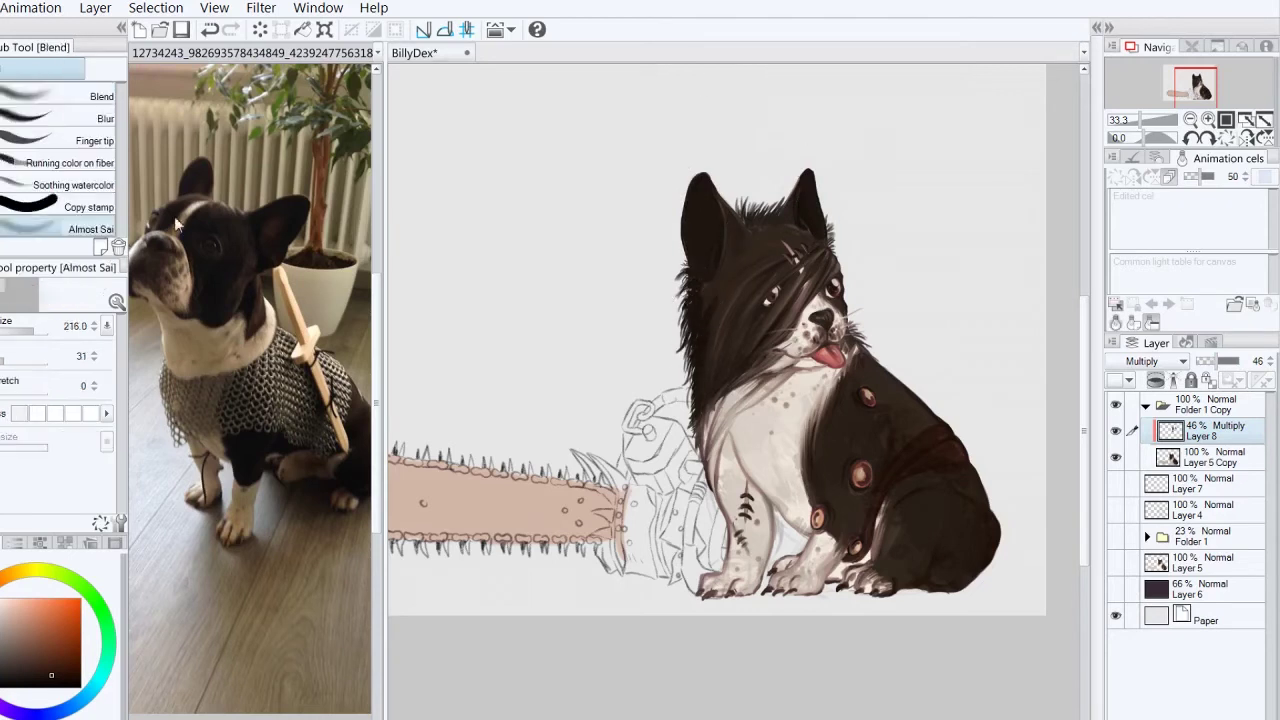
Step: Paint a reddish glow inside both ears with Smooth watercolor on a clipped Glow dodge layer
{"action": "left_click", "coordinate": [1148, 361]}
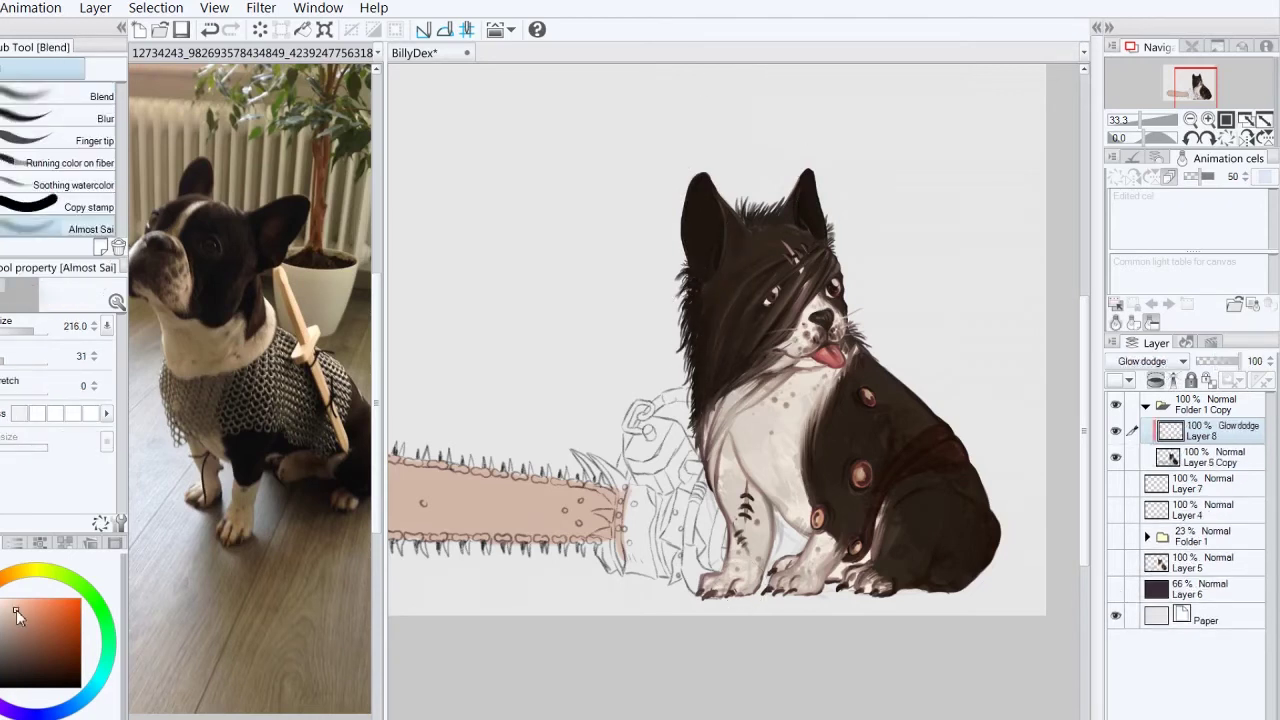
{"action": "key", "text": "b"}
{"action": "key", "text": "b"}
{"action": "left_click_drag", "start_coordinate": [700, 195], "coordinate": [706, 228]}
{"action": "left_click_drag", "start_coordinate": [808, 186], "coordinate": [814, 216]}
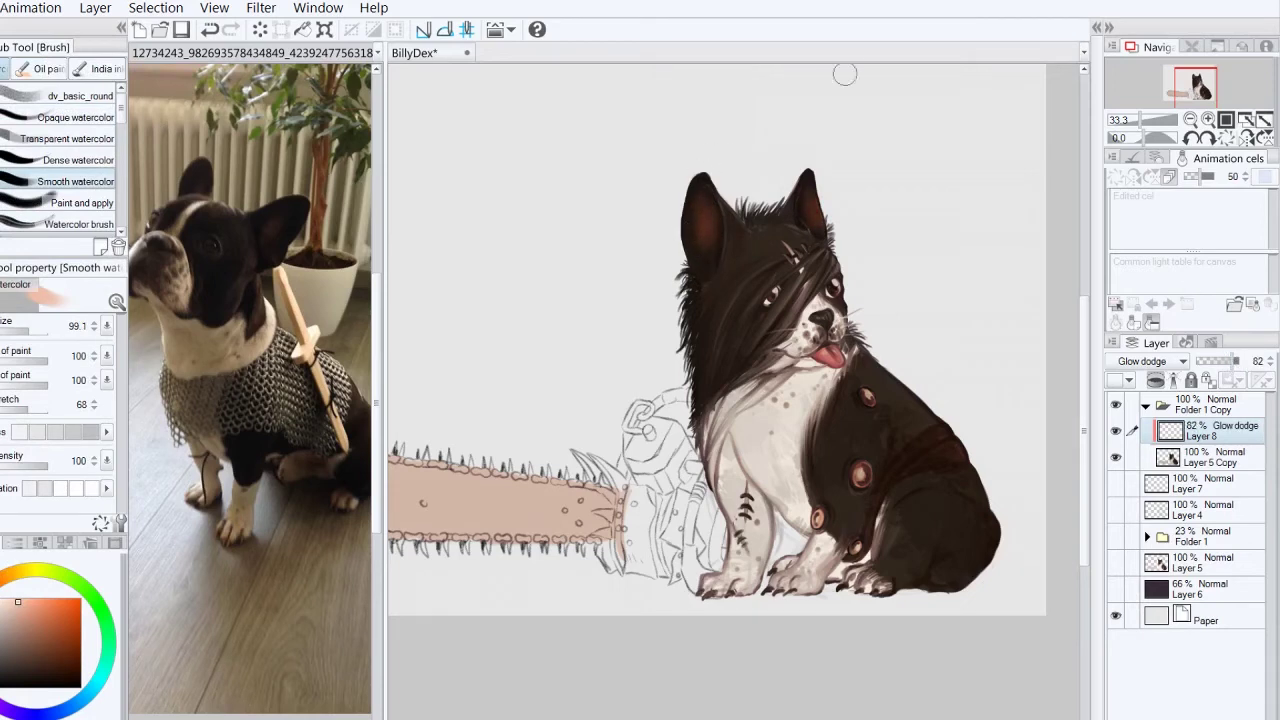
Step: Lower the Glow dodge layer's opacity to 82, merge it into the dog layer and save the illustration
{"action": "left_click_drag", "start_coordinate": [1228, 366], "coordinate": [1222, 370]}
{"action": "key", "text": "ctrl+e"}
{"action": "left_click", "coordinate": [181, 30]}
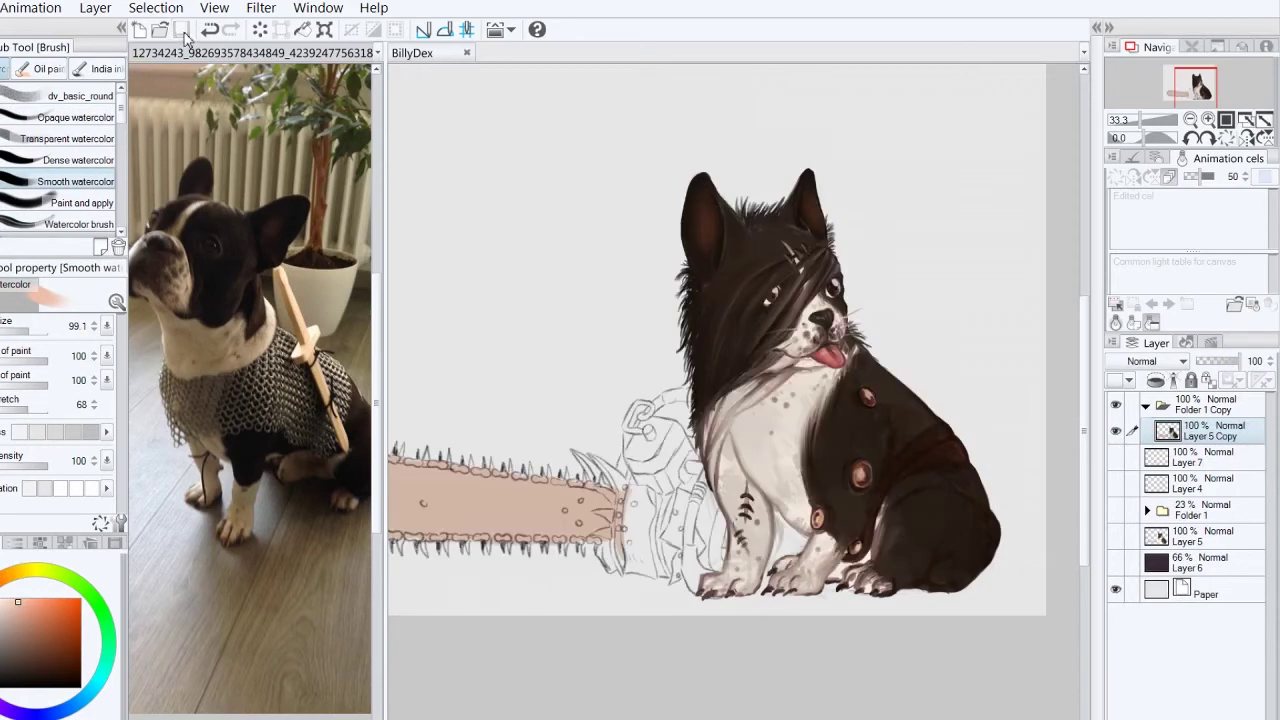
Step: Add light fur strokes to the white chest, front leg and hind paw with Opaque watercolor at size 9.0
{"action": "left_click", "coordinate": [75, 117]}
{"action": "left_click_drag", "start_coordinate": [718, 462], "coordinate": [716, 496]}
{"action": "mouse_move", "coordinate": [740, 400]}
{"action": "left_mouse_down"}
{"action": "mouse_move", "coordinate": [708, 460]}
{"action": "mouse_move", "coordinate": [764, 392]}
{"action": "mouse_move", "coordinate": [718, 414]}
{"action": "left_mouse_up"}
{"action": "left_click_drag", "start_coordinate": [702, 468], "coordinate": [702, 494]}
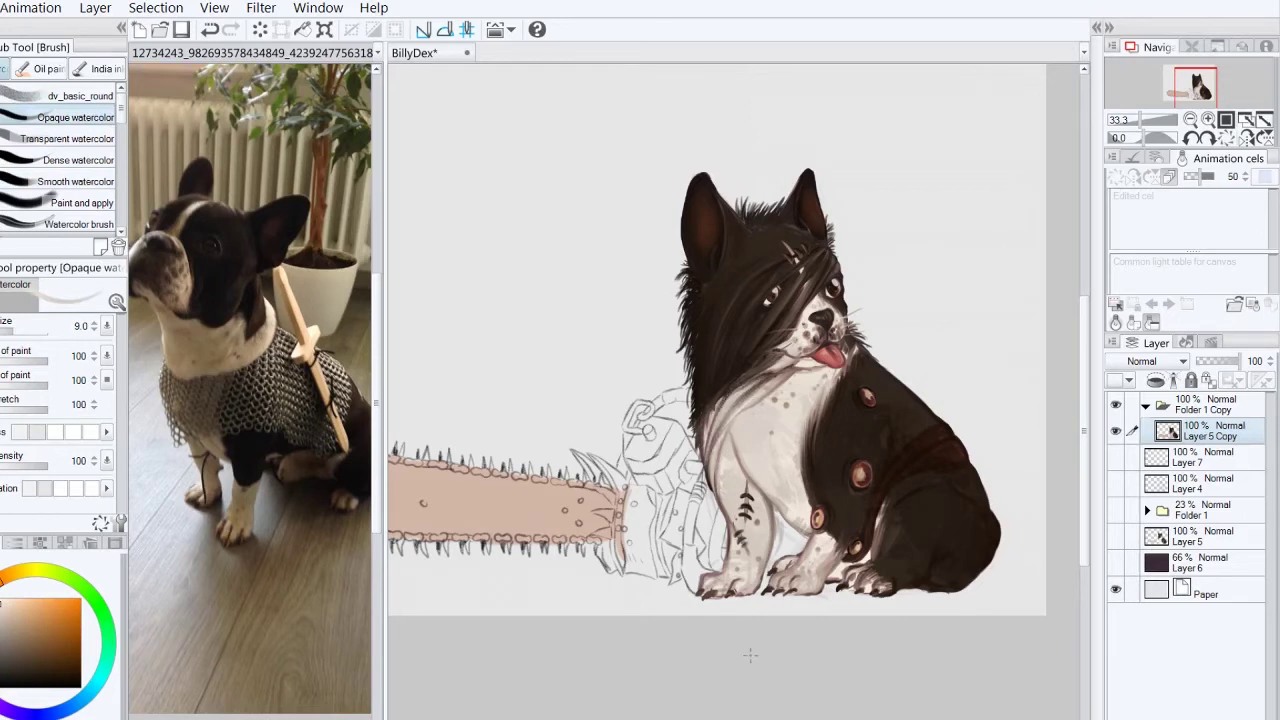
{"action": "left_click_drag", "start_coordinate": [860, 572], "coordinate": [890, 590]}
{"action": "left_click_drag", "start_coordinate": [848, 568], "coordinate": [862, 584]}
Step: Mirror the canvas and darken the contours of the hind paw and front leg with a sampled brown
{"action": "key", "text": "h"}
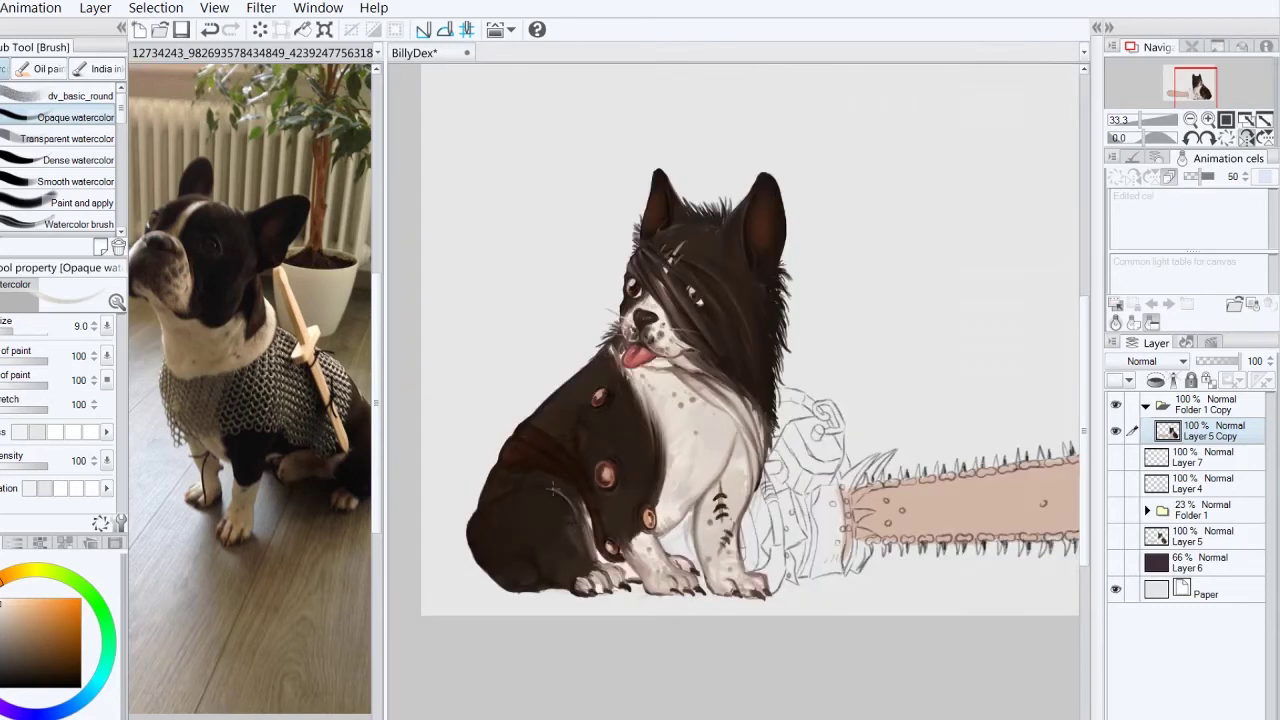
{"action": "left_click", "coordinate": [606, 566], "text": "alt"}
{"action": "left_click_drag", "start_coordinate": [600, 564], "coordinate": [592, 580]}
{"action": "mouse_move", "coordinate": [692, 498]}
{"action": "left_mouse_down"}
{"action": "mouse_move", "coordinate": [696, 562]}
{"action": "mouse_move", "coordinate": [690, 534]}
{"action": "left_mouse_up"}
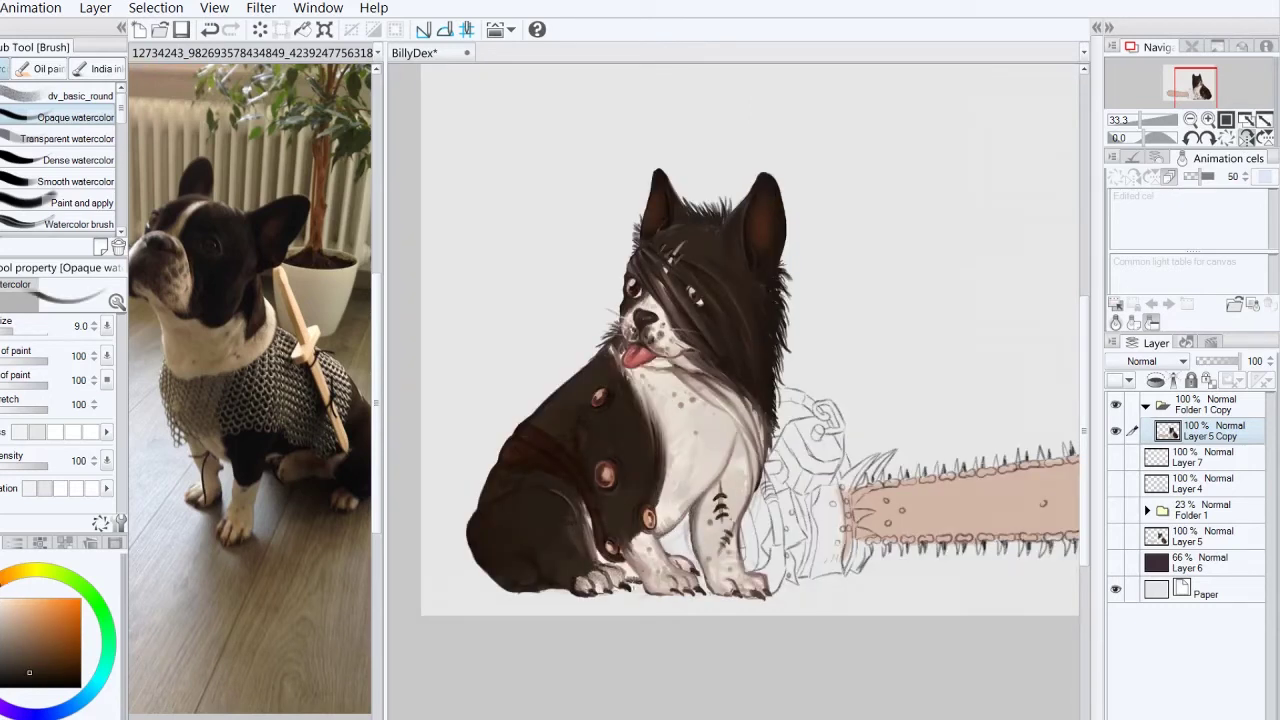
{"action": "left_click_drag", "start_coordinate": [698, 530], "coordinate": [702, 576]}
Step: Tint the front leg's inner edge reddish on a new clipped Multiply layer with opacity 49, softened with Almost Sai
{"action": "key", "text": "h"}
{"action": "key", "text": "ctrl+shift+n"}
{"action": "key", "text": "p"}
{"action": "key", "text": "ctrl+z"}
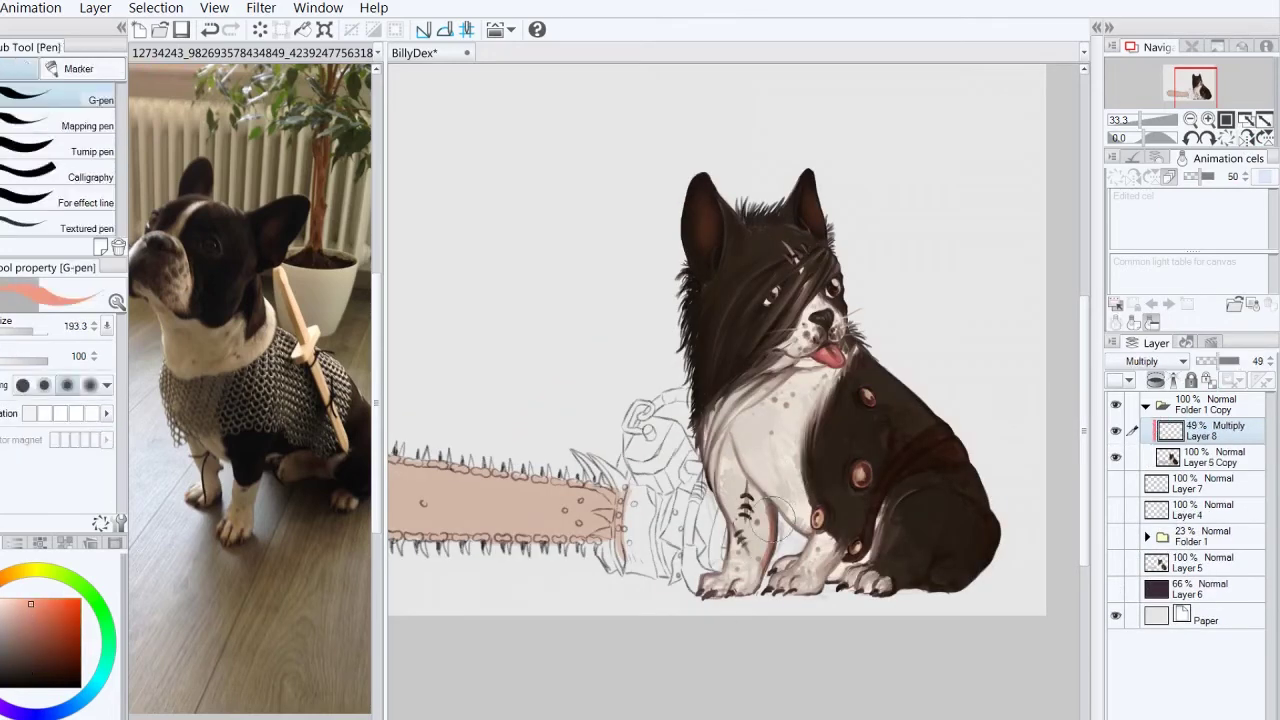
{"action": "key", "text": "j"}
Step: Fill the chainsaw's engine body and handle with flat grey using the G-pen on a new layer beneath the dog
{"action": "left_click_drag", "start_coordinate": [1195, 86], "coordinate": [1183, 92]}
{"action": "key", "text": "ctrl+shift+n"}
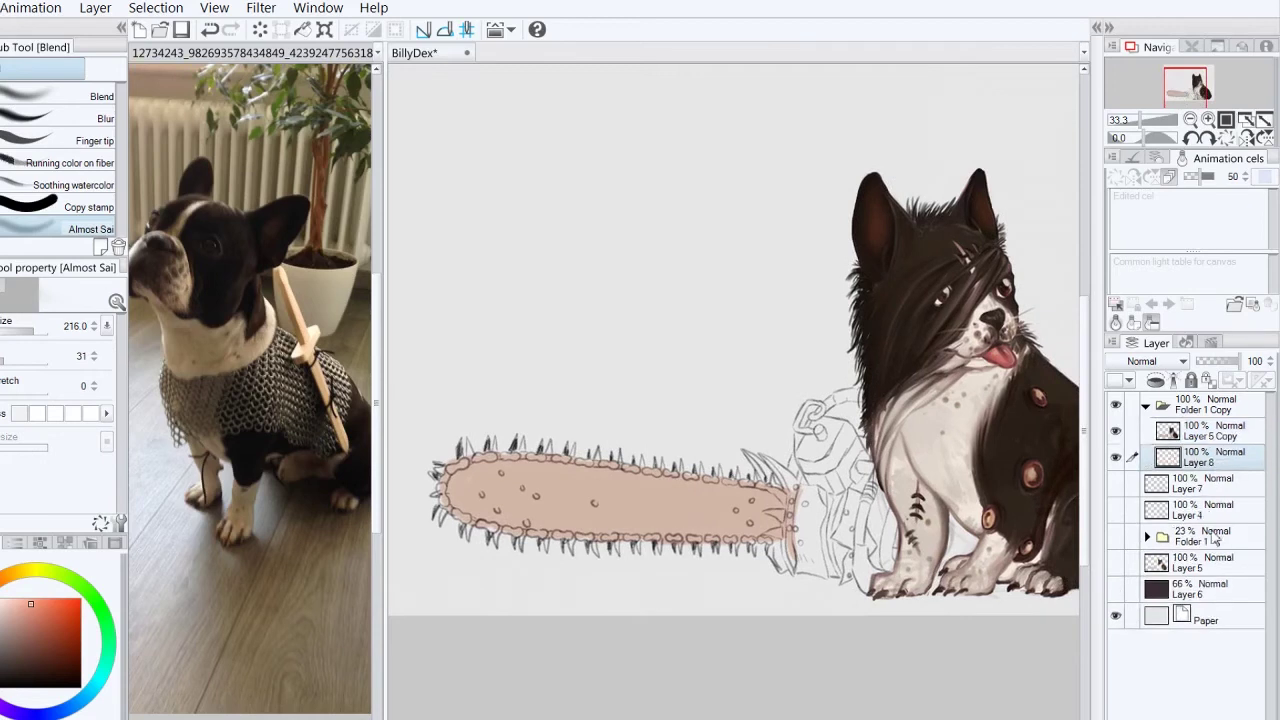
{"action": "key", "text": "p"}
{"action": "left_click_drag", "start_coordinate": [820, 450], "coordinate": [826, 548]}
{"action": "mouse_move", "coordinate": [840, 410]}
{"action": "left_mouse_down"}
{"action": "mouse_move", "coordinate": [782, 570]}
{"action": "mouse_move", "coordinate": [840, 560]}
{"action": "mouse_move", "coordinate": [870, 530]}
{"action": "mouse_move", "coordinate": [860, 450]}
{"action": "mouse_move", "coordinate": [762, 476]}
{"action": "mouse_move", "coordinate": [790, 460]}
{"action": "mouse_move", "coordinate": [815, 400]}
{"action": "mouse_move", "coordinate": [838, 395]}
{"action": "left_mouse_up"}
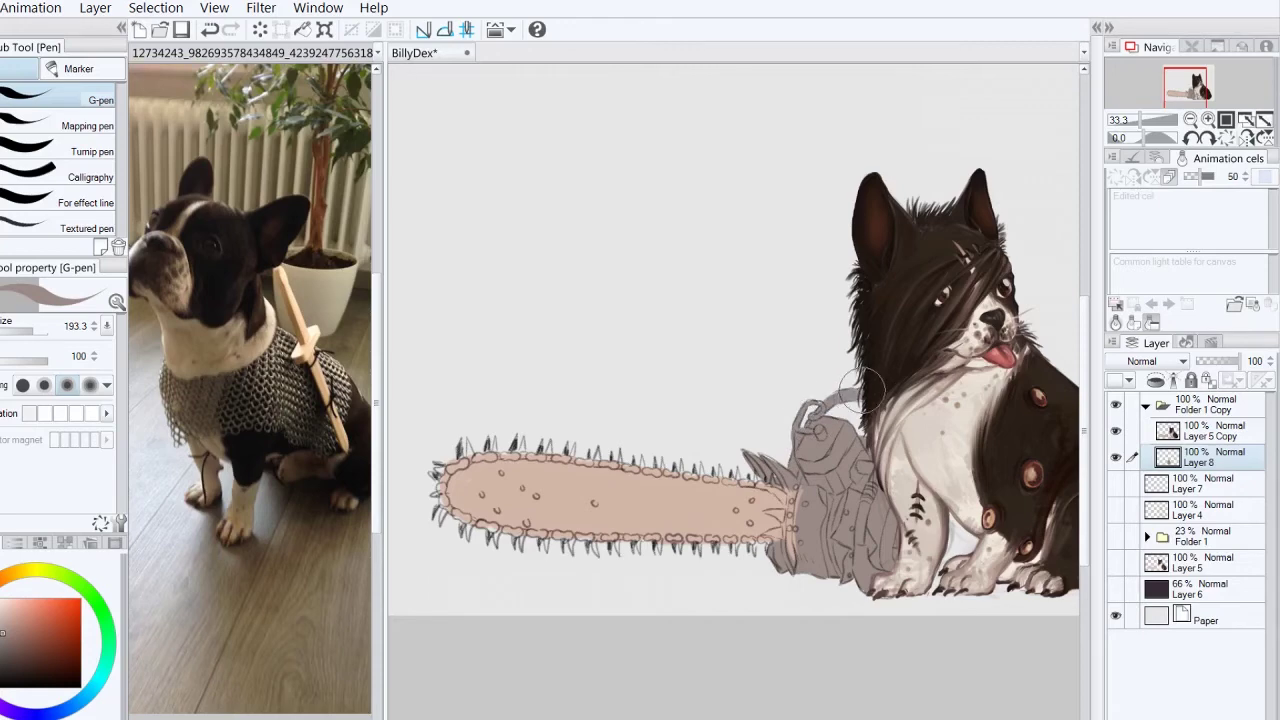
Step: Fill the remaining gap in the engine body and colour the blade's spikes grey with the Mapping pen at size 51.5
{"action": "key", "text": "h"}
{"action": "key", "text": "p"}
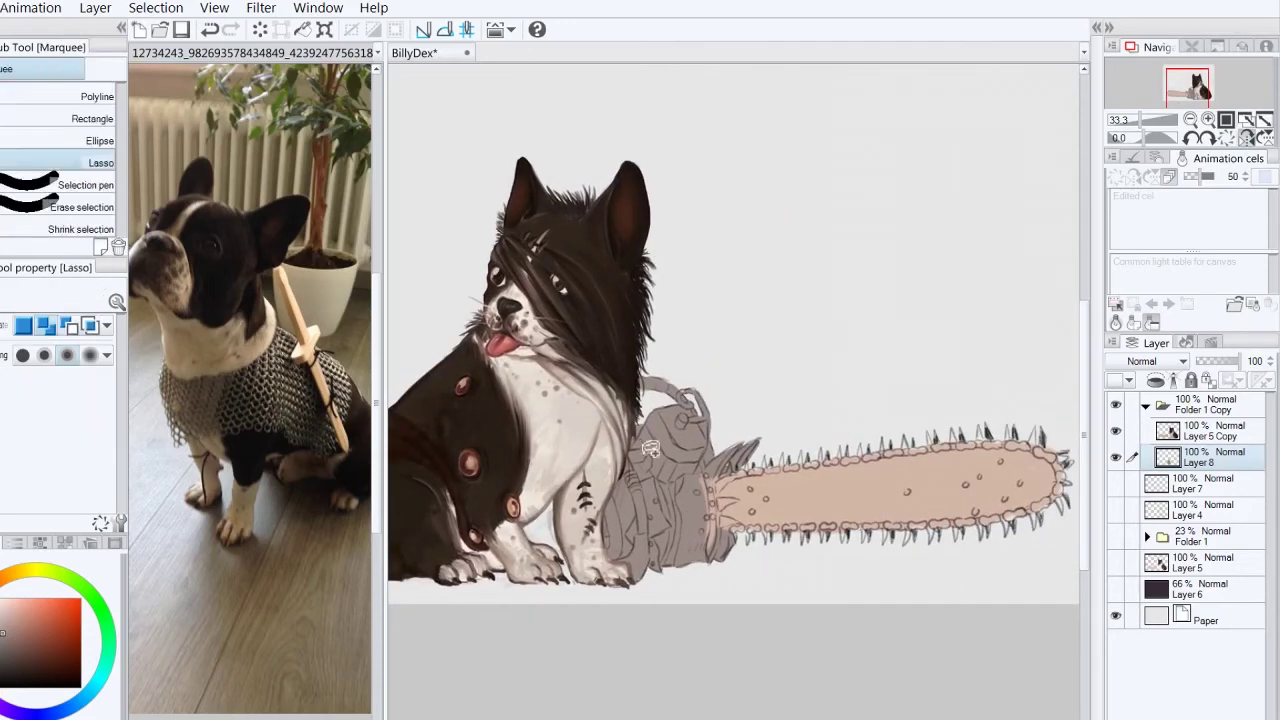
{"action": "key", "text": "p"}
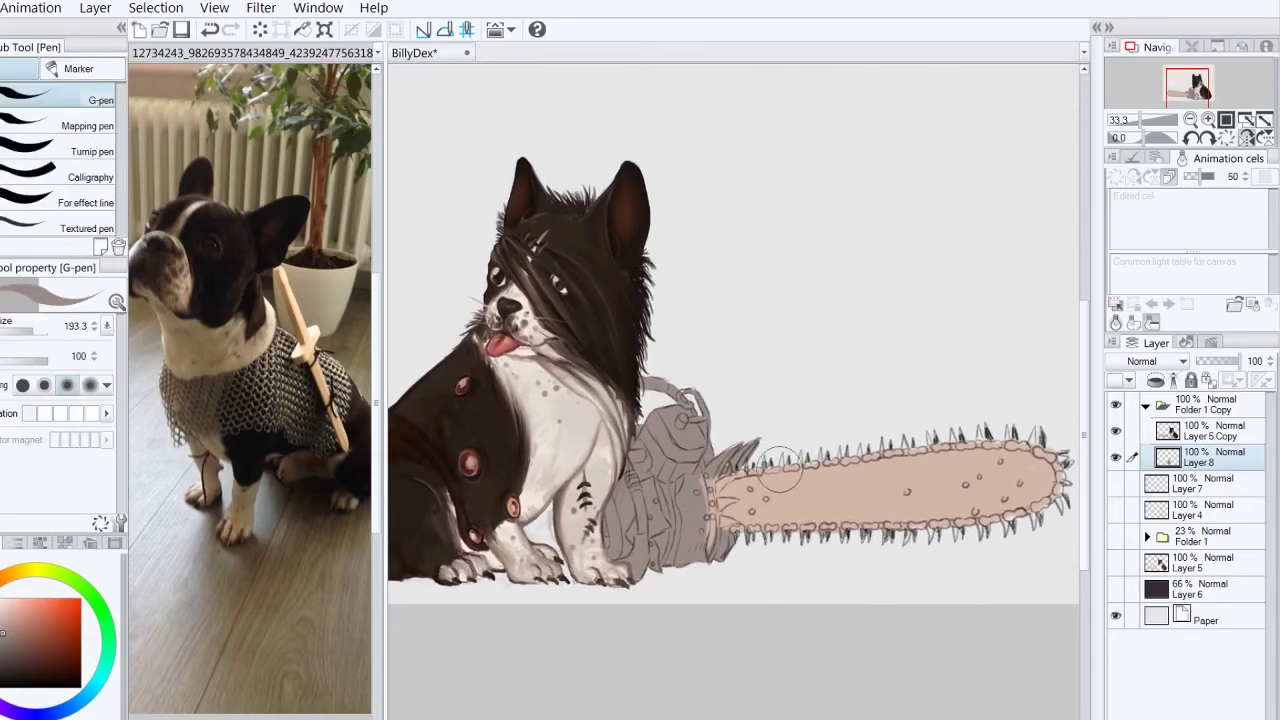
{"action": "key", "text": "period"}
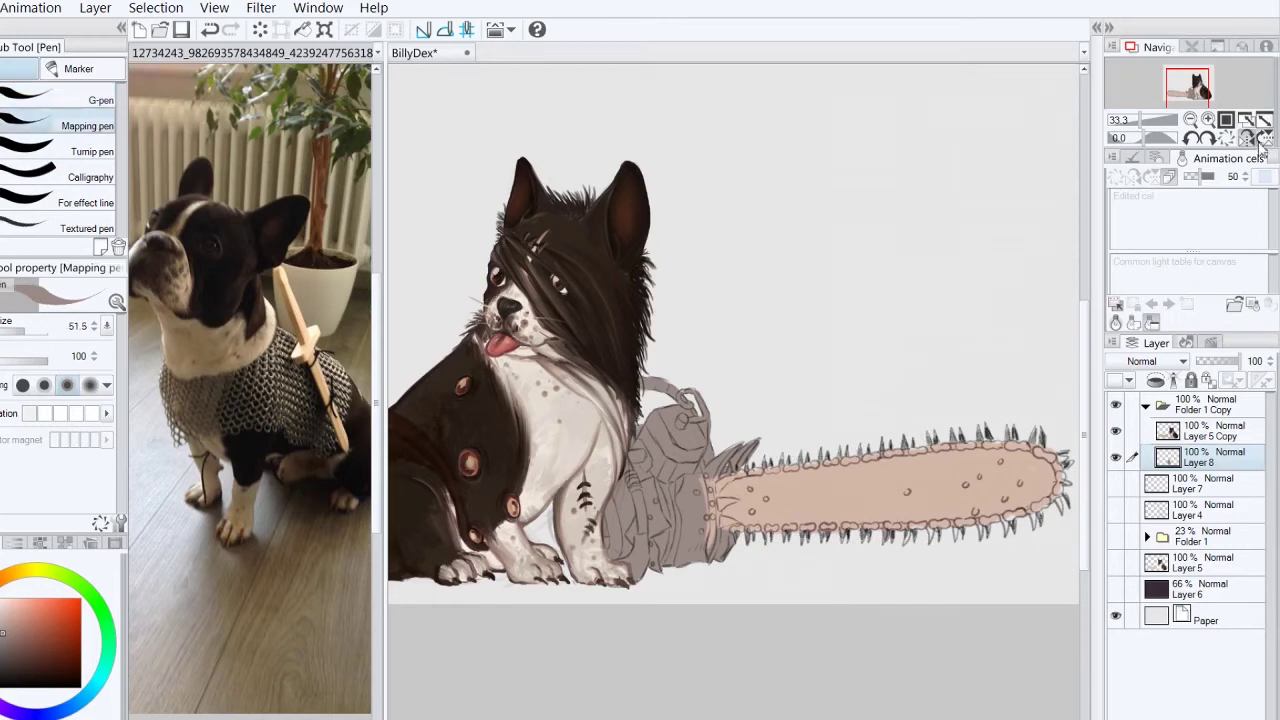
{"action": "key", "text": "h"}
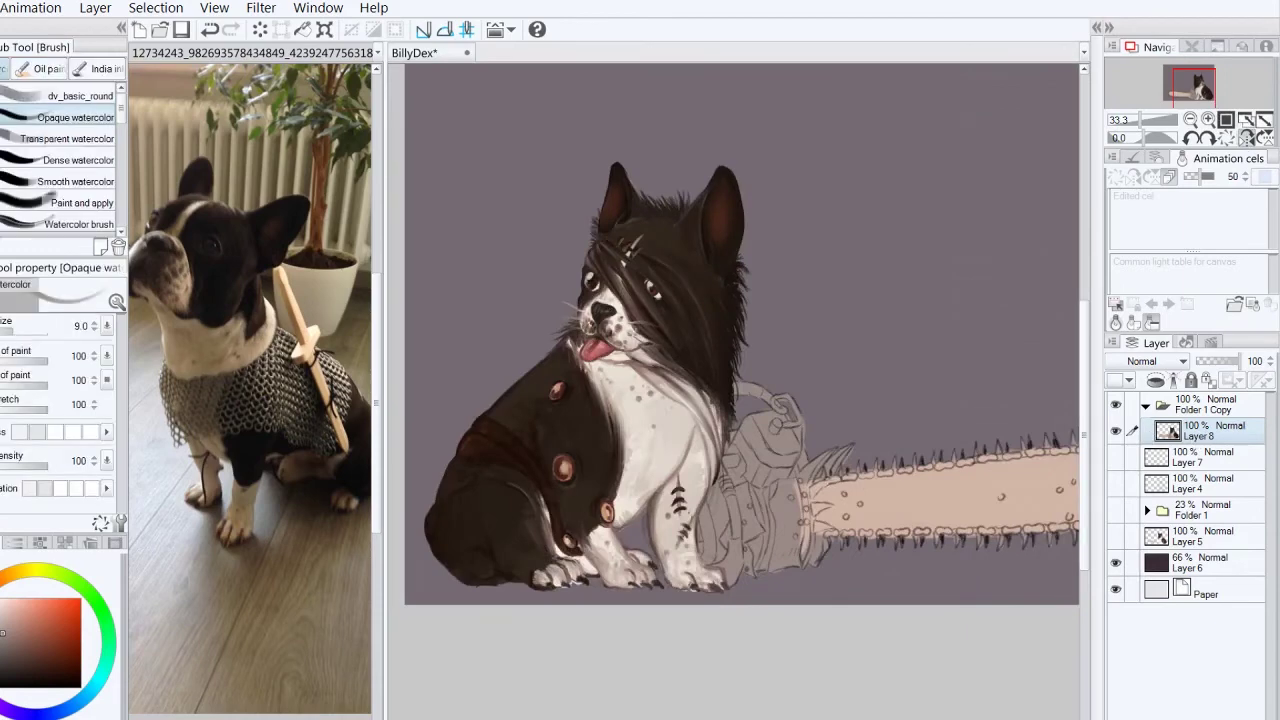
Step: Save the illustration and bring up the chainsaw reference image beside the drawing
{"action": "left_click_drag", "start_coordinate": [516, 486], "coordinate": [606, 421]}
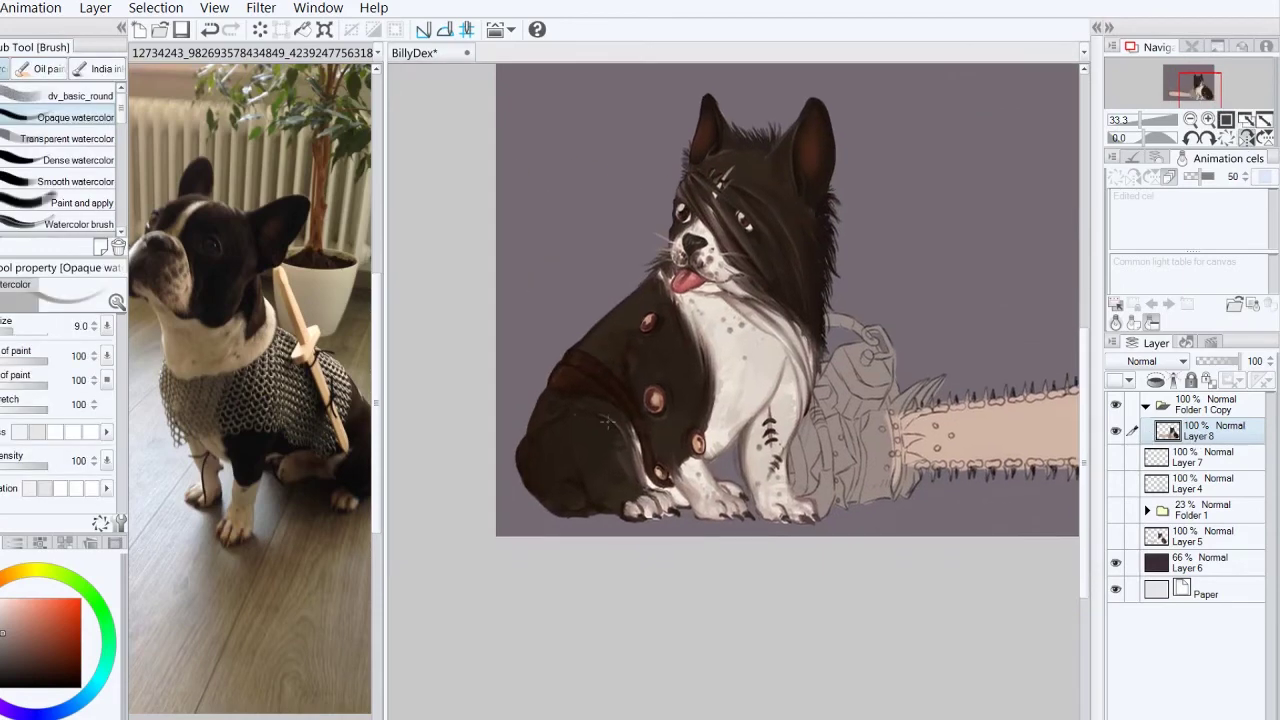
{"action": "left_click", "coordinate": [1246, 137]}
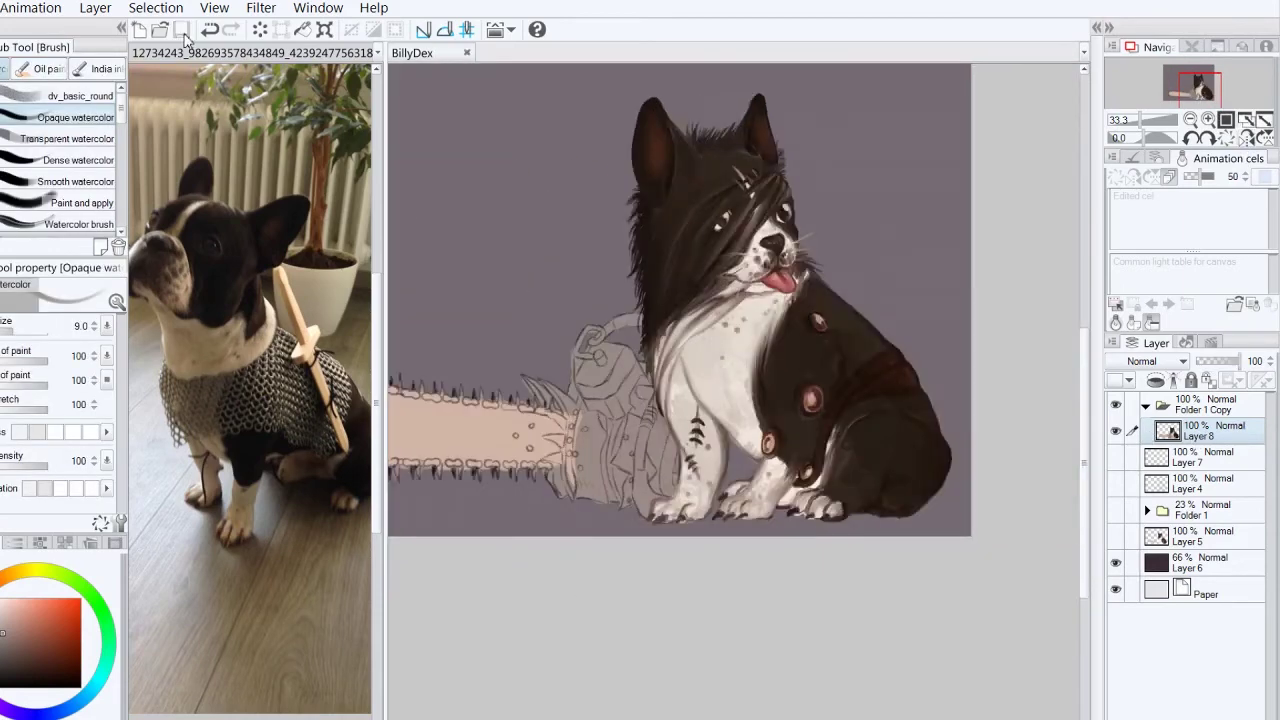
{"action": "key", "text": "ctrl+Tab"}
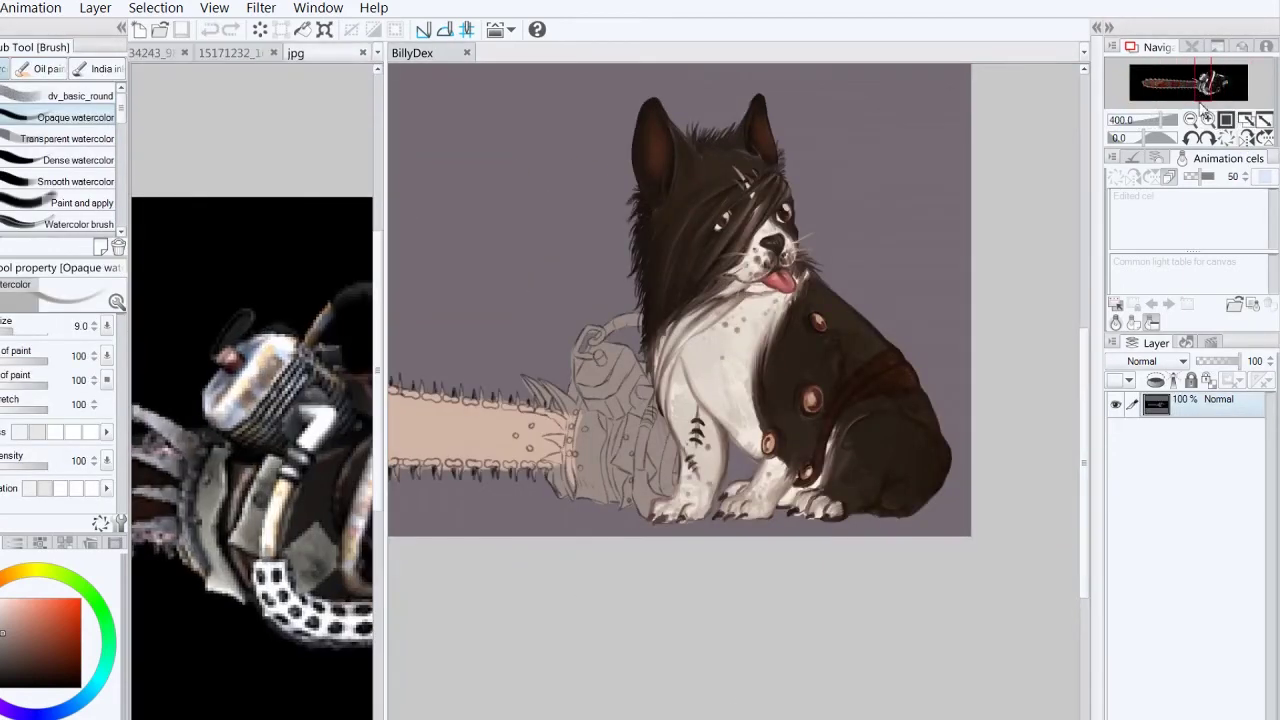
{"action": "key", "text": "ctrl+plus"}
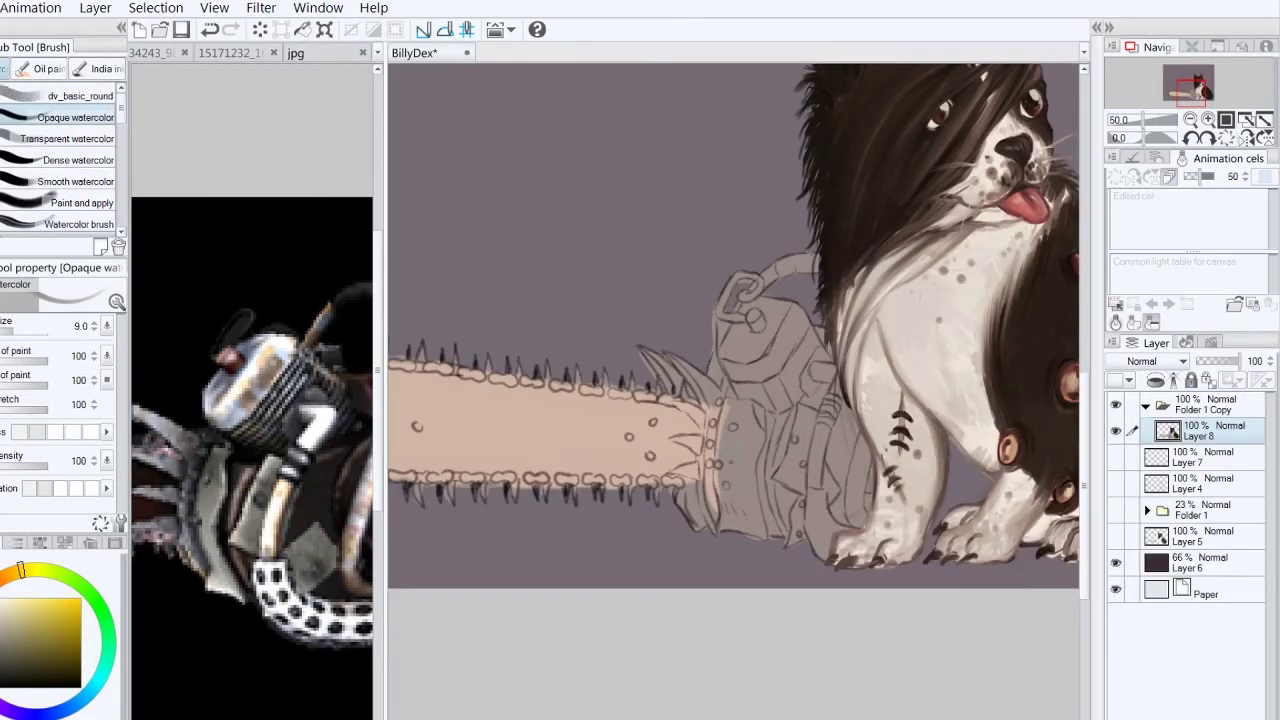
Step: Colour the chainsaw's front armour plate pale grey-green with the Mapping pen, using a new Overlay layer
{"action": "key", "text": "ctrl+shift+n"}
{"action": "key", "text": "p"}
{"action": "left_click_drag", "start_coordinate": [738, 440], "coordinate": [745, 530]}
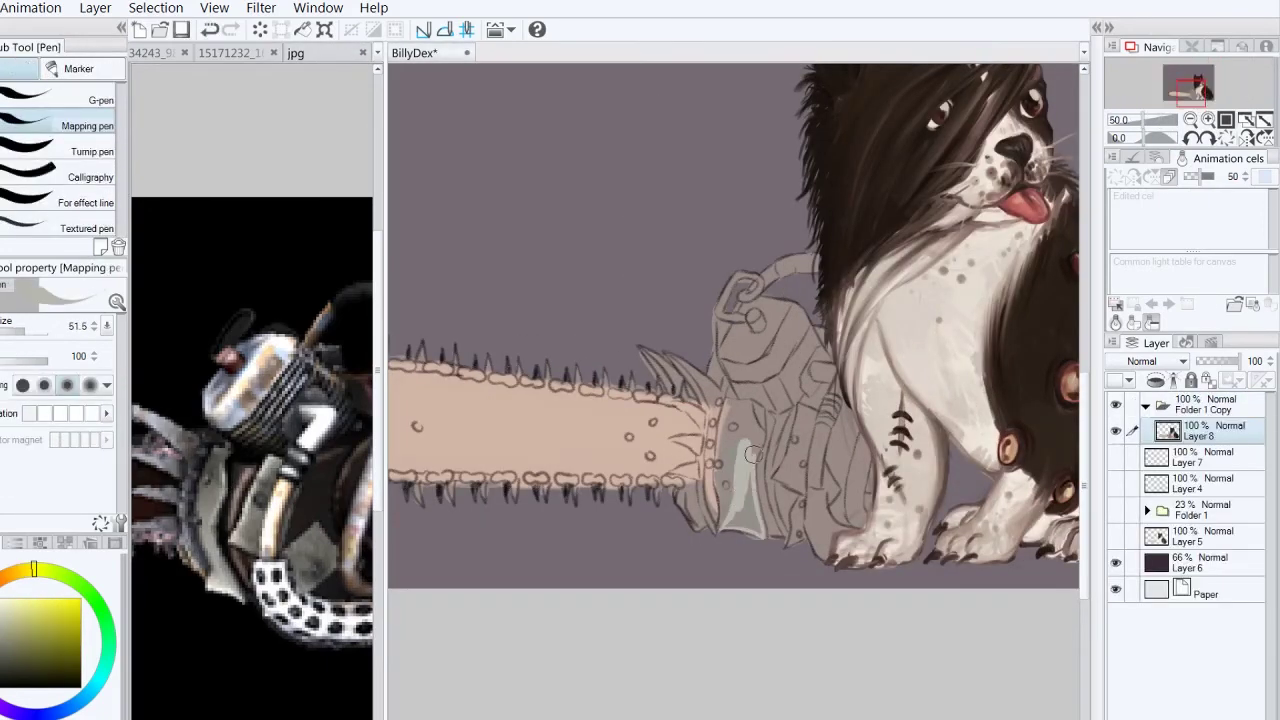
{"action": "left_click_drag", "start_coordinate": [740, 405], "coordinate": [750, 530]}
{"action": "left_click_drag", "start_coordinate": [740, 435], "coordinate": [750, 483]}
{"action": "scroll", "coordinate": [1150, 361], "scroll_direction": "down", "scroll_amount": 12}
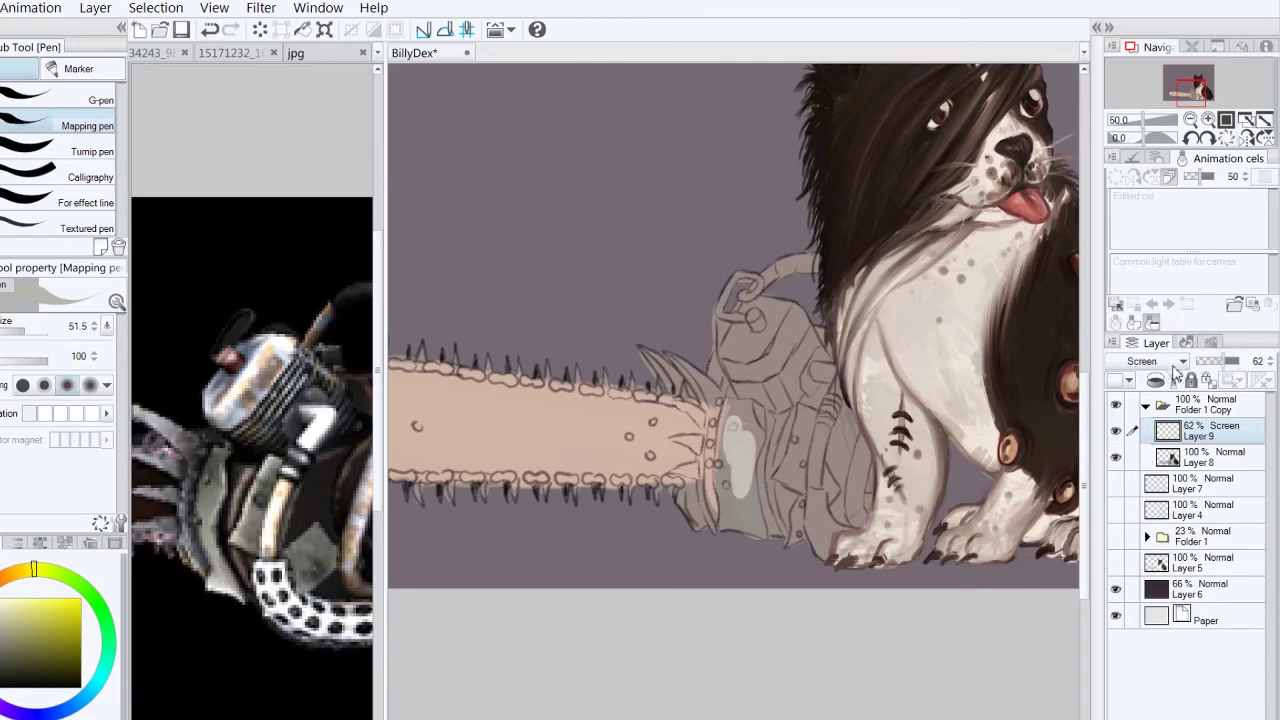
{"action": "left_click_drag", "start_coordinate": [728, 440], "coordinate": [740, 535]}
{"action": "left_click_drag", "start_coordinate": [750, 420], "coordinate": [755, 540]}
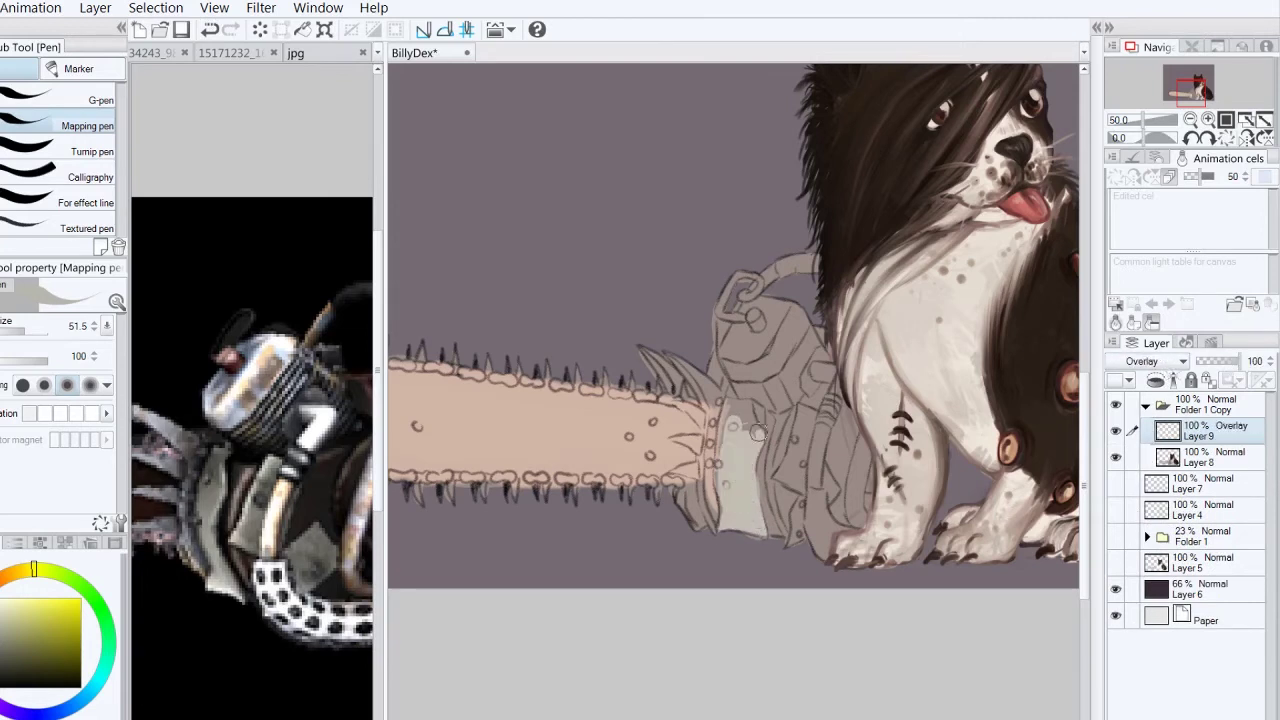
Step: Extend the pale grey-green over the front plate's top edge and the smaller plates behind it
{"action": "mouse_move", "coordinate": [725, 400]}
{"action": "left_mouse_down"}
{"action": "mouse_move", "coordinate": [783, 422]}
{"action": "mouse_move", "coordinate": [777, 474]}
{"action": "mouse_move", "coordinate": [808, 406]}
{"action": "left_mouse_up"}
{"action": "left_click_drag", "start_coordinate": [810, 420], "coordinate": [792, 550]}
{"action": "left_click_drag", "start_coordinate": [830, 470], "coordinate": [828, 501]}
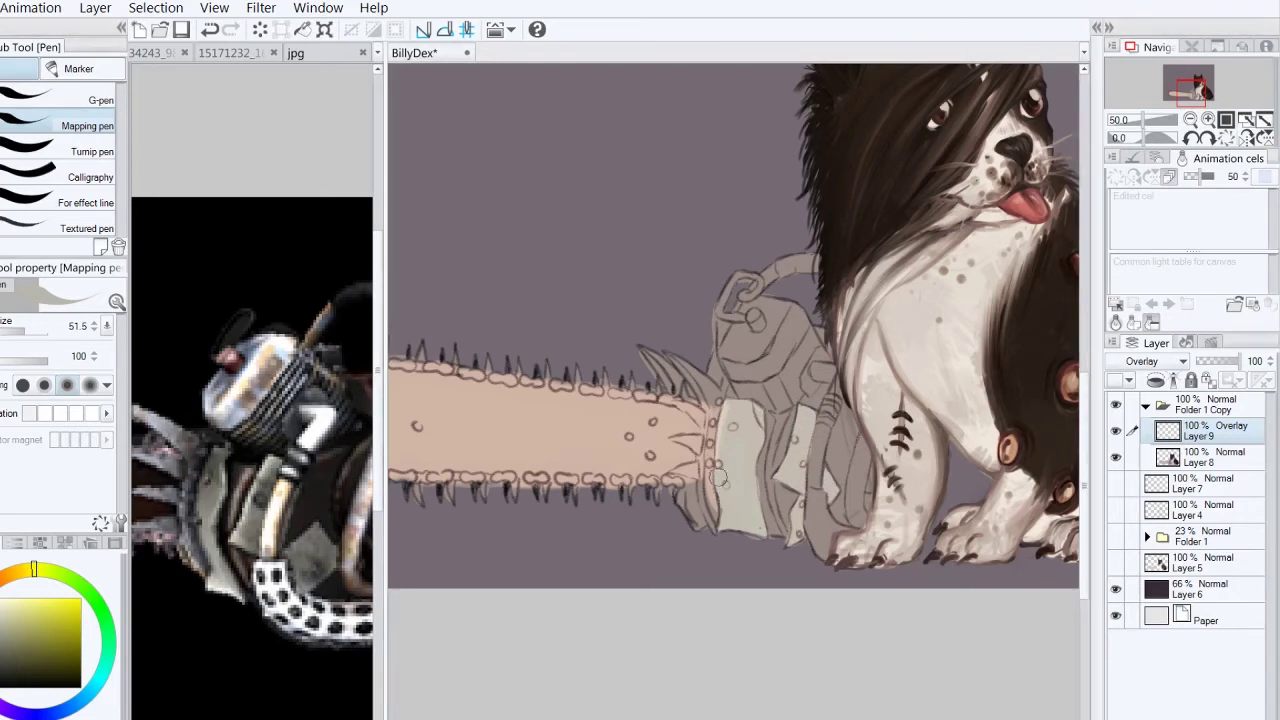
Step: Paint the chainsaw's engine block white with yellow stains, a red-brown cap and a dark brown hook
{"action": "left_click", "coordinate": [740, 463], "text": "alt"}
{"action": "mouse_move", "coordinate": [730, 330]}
{"action": "left_mouse_down"}
{"action": "mouse_move", "coordinate": [790, 400]}
{"action": "mouse_move", "coordinate": [760, 310]}
{"action": "mouse_move", "coordinate": [792, 345]}
{"action": "left_mouse_up"}
{"action": "left_click", "coordinate": [754, 320], "text": "alt"}
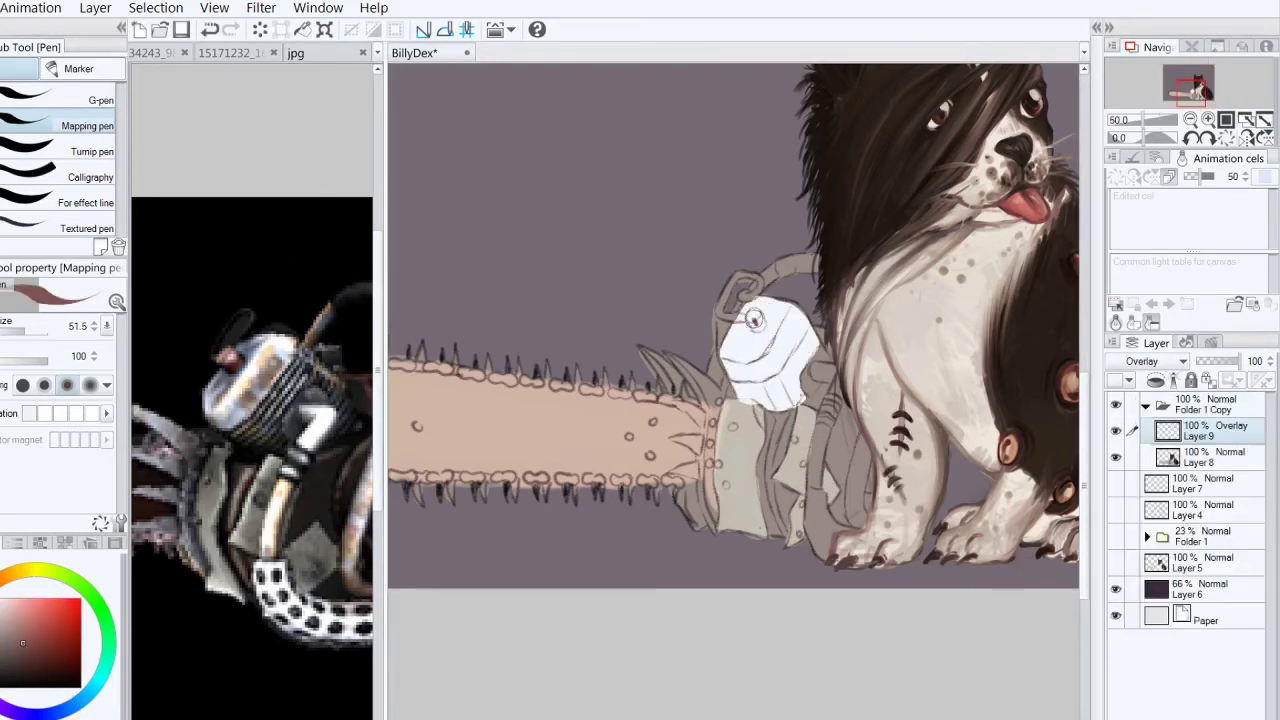
{"action": "mouse_move", "coordinate": [745, 280]}
{"action": "left_mouse_down"}
{"action": "mouse_move", "coordinate": [716, 318]}
{"action": "mouse_move", "coordinate": [745, 322]}
{"action": "left_mouse_up"}
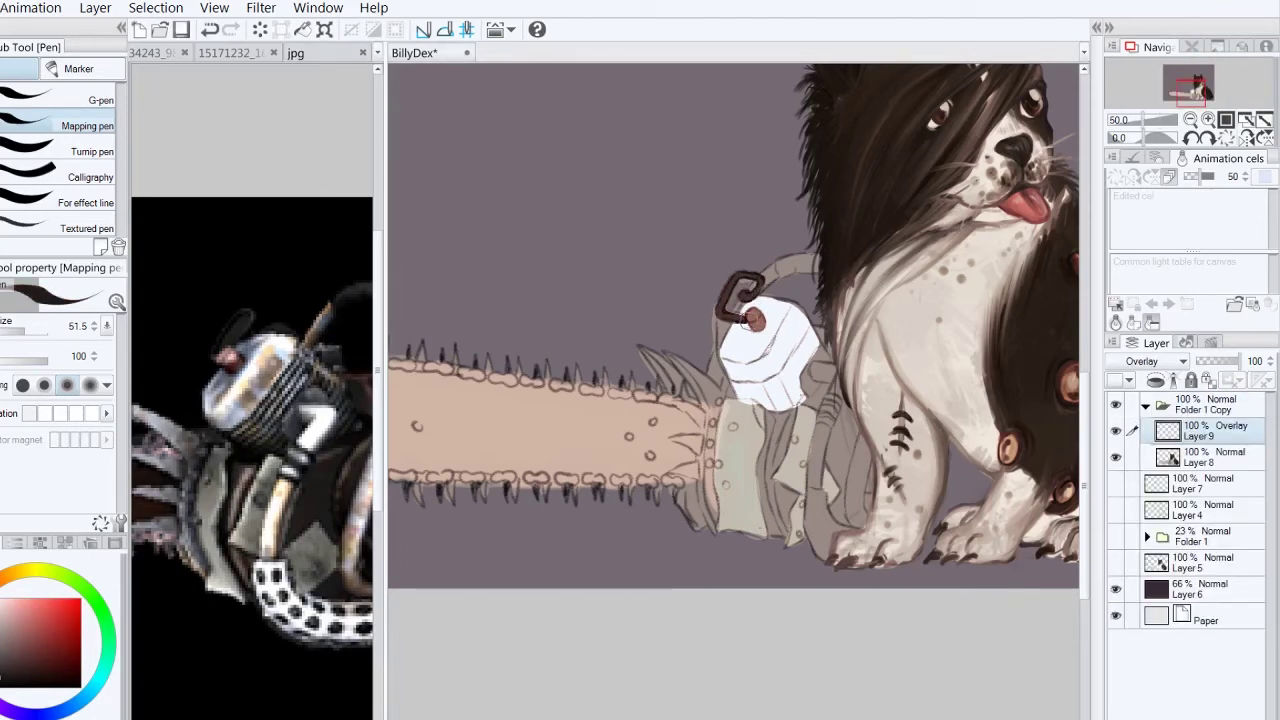
{"action": "key", "text": "b"}
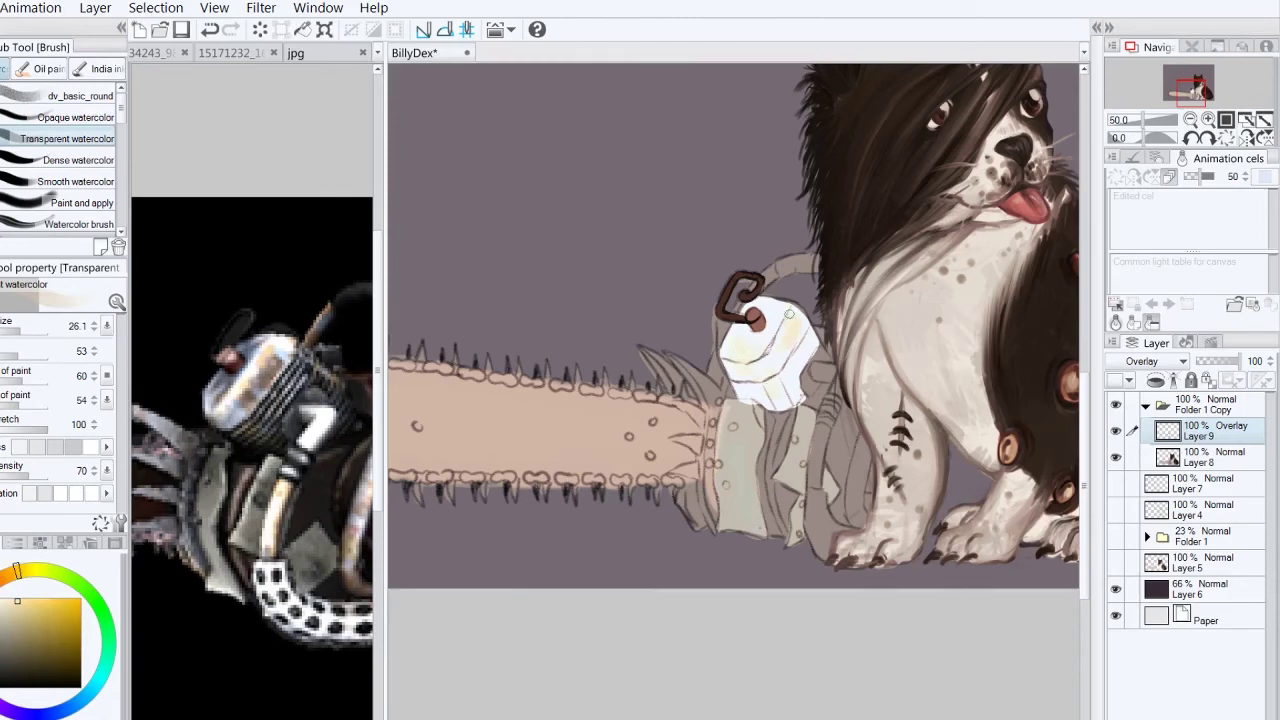
Step: Colour the handle's tube white and dark brown, and the lower pipe white with a dark brown fitting
{"action": "key", "text": "p"}
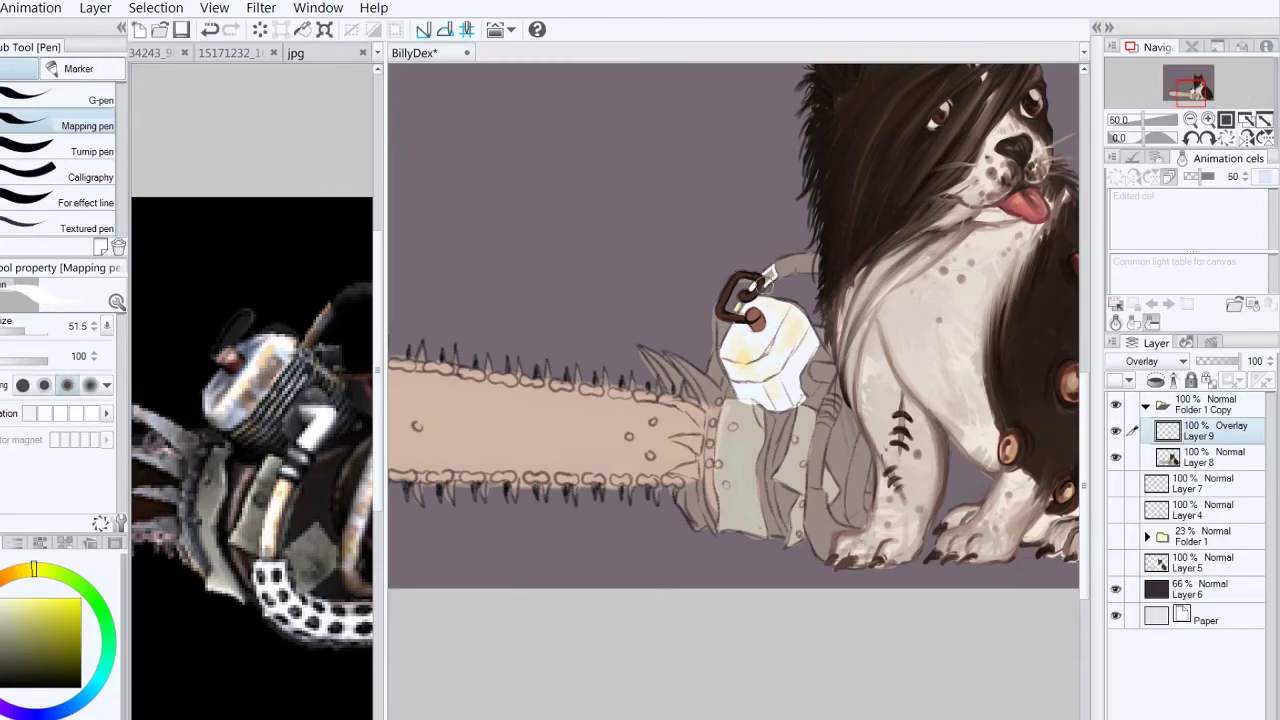
{"action": "left_click", "coordinate": [5, 657]}
{"action": "left_click_drag", "start_coordinate": [777, 272], "coordinate": [805, 266]}
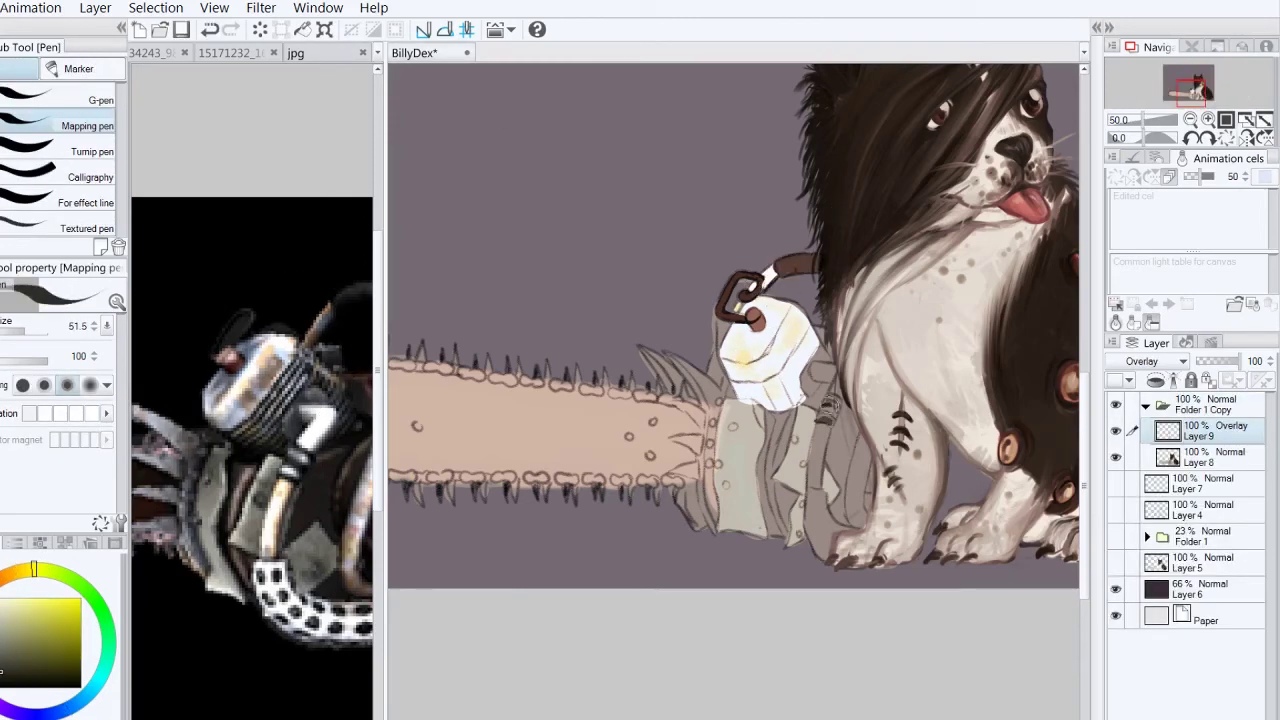
{"action": "left_click_drag", "start_coordinate": [826, 396], "coordinate": [832, 420]}
{"action": "mouse_move", "coordinate": [810, 488]}
{"action": "left_mouse_down"}
{"action": "mouse_move", "coordinate": [828, 539]}
{"action": "mouse_move", "coordinate": [818, 536]}
{"action": "mouse_move", "coordinate": [855, 535]}
{"action": "left_mouse_up"}
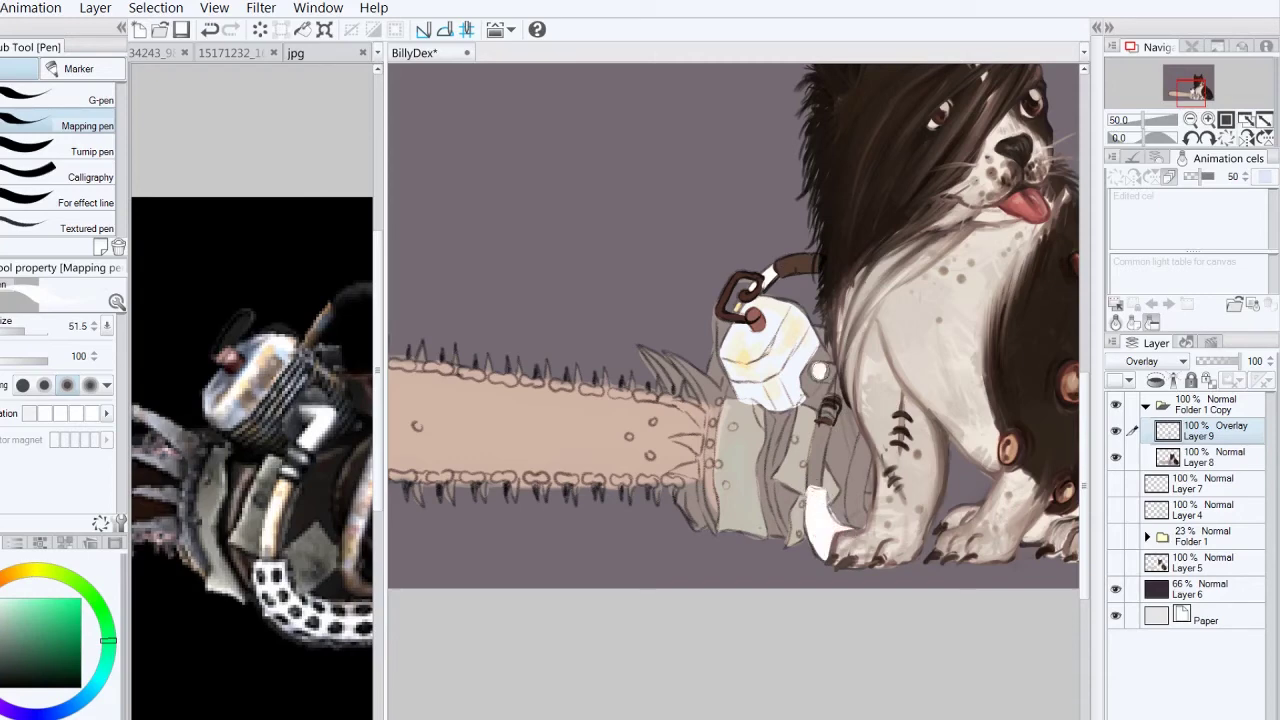
Step: Tint the handle's pipe cream using the chainsaw reference, and colour the strip between the armour plates red-brown
{"action": "mouse_move", "coordinate": [818, 370]}
{"action": "left_mouse_down"}
{"action": "mouse_move", "coordinate": [832, 395]}
{"action": "mouse_move", "coordinate": [815, 540]}
{"action": "left_mouse_up"}
{"action": "left_click", "coordinate": [785, 495], "text": "alt"}
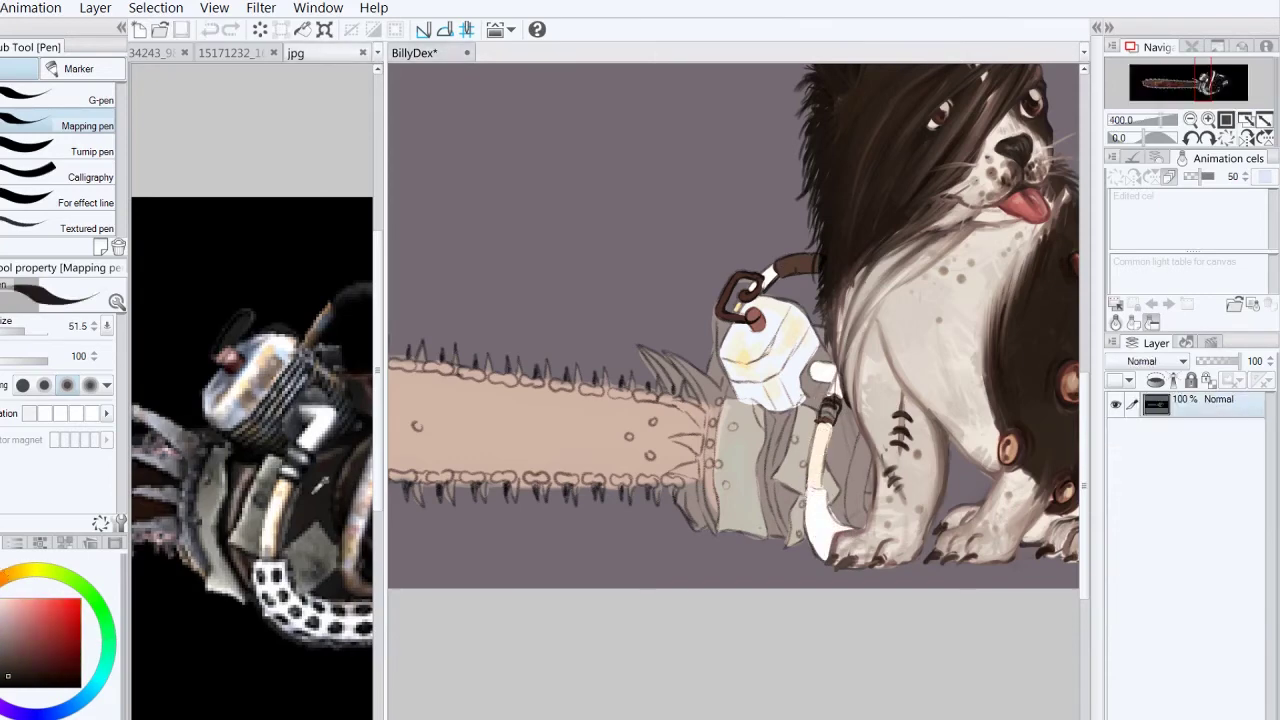
{"action": "left_click_drag", "start_coordinate": [712, 383], "coordinate": [862, 383]}
Step: Colour the chain links and spikes pink along the blade's upper edge near the tip, matching the chainsaw reference
{"action": "scroll", "coordinate": [250, 420], "scroll_direction": "down", "scroll_amount": 3}
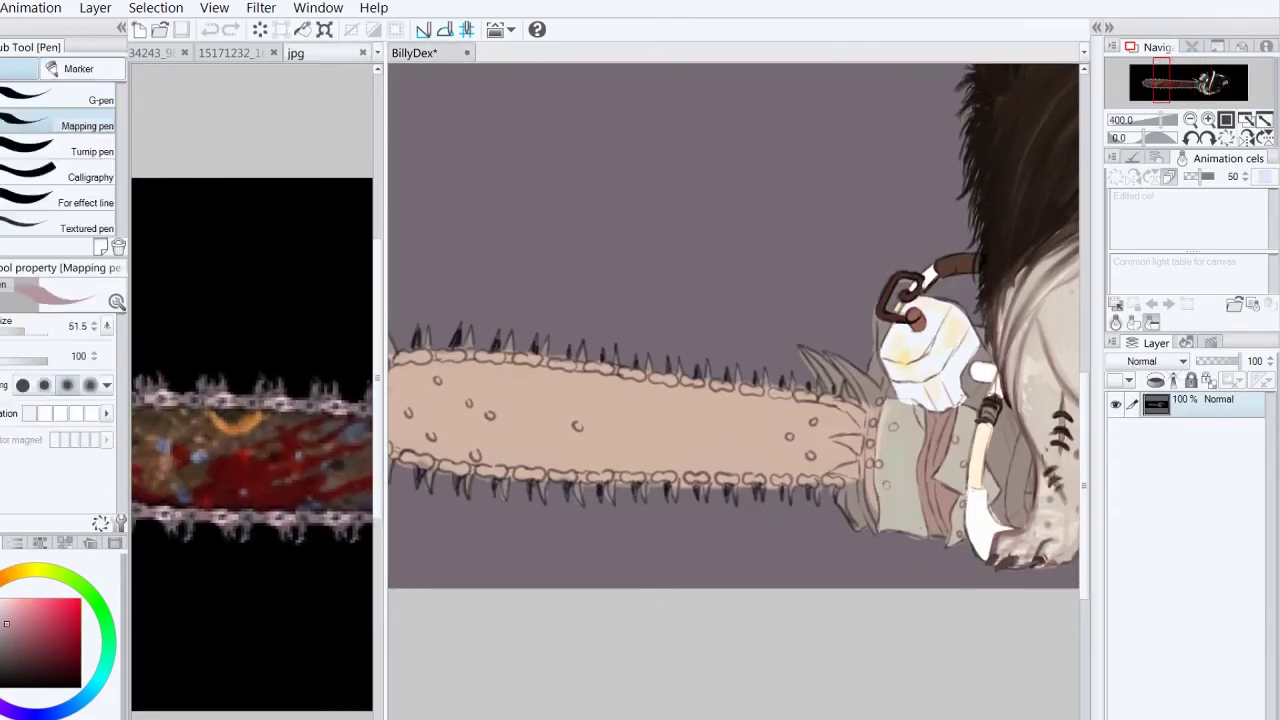
{"action": "left_click_drag", "start_coordinate": [415, 352], "coordinate": [550, 345]}
{"action": "scroll", "coordinate": [725, 386], "scroll_direction": "down", "scroll_amount": 1}
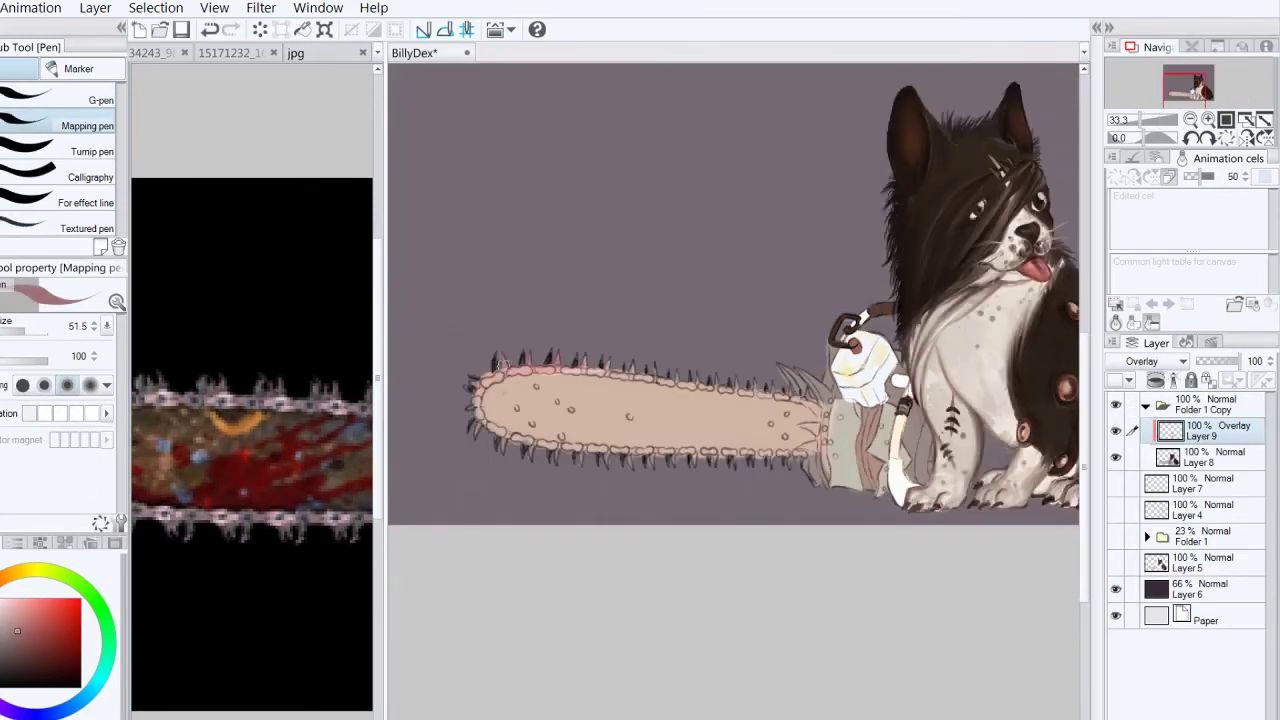
Step: Fill the chainsaw's blade with brown and extend the pink colouring around the whole chain
{"action": "left_click", "coordinate": [567, 403], "text": "alt"}
{"action": "mouse_move", "coordinate": [520, 412]}
{"action": "left_mouse_down"}
{"action": "mouse_move", "coordinate": [630, 410]}
{"action": "mouse_move", "coordinate": [540, 412]}
{"action": "mouse_move", "coordinate": [676, 393]}
{"action": "mouse_move", "coordinate": [700, 425]}
{"action": "mouse_move", "coordinate": [890, 440]}
{"action": "left_mouse_up"}
{"action": "left_click", "coordinate": [676, 393], "text": "alt"}
{"action": "key", "text": "h"}
{"action": "key", "text": "h"}
{"action": "mouse_move", "coordinate": [486, 428]}
{"action": "left_mouse_down"}
{"action": "mouse_move", "coordinate": [528, 382]}
{"action": "mouse_move", "coordinate": [608, 426]}
{"action": "left_mouse_up"}
{"action": "left_click_drag", "start_coordinate": [522, 402], "coordinate": [604, 378]}
{"action": "left_click_drag", "start_coordinate": [588, 392], "coordinate": [690, 380]}
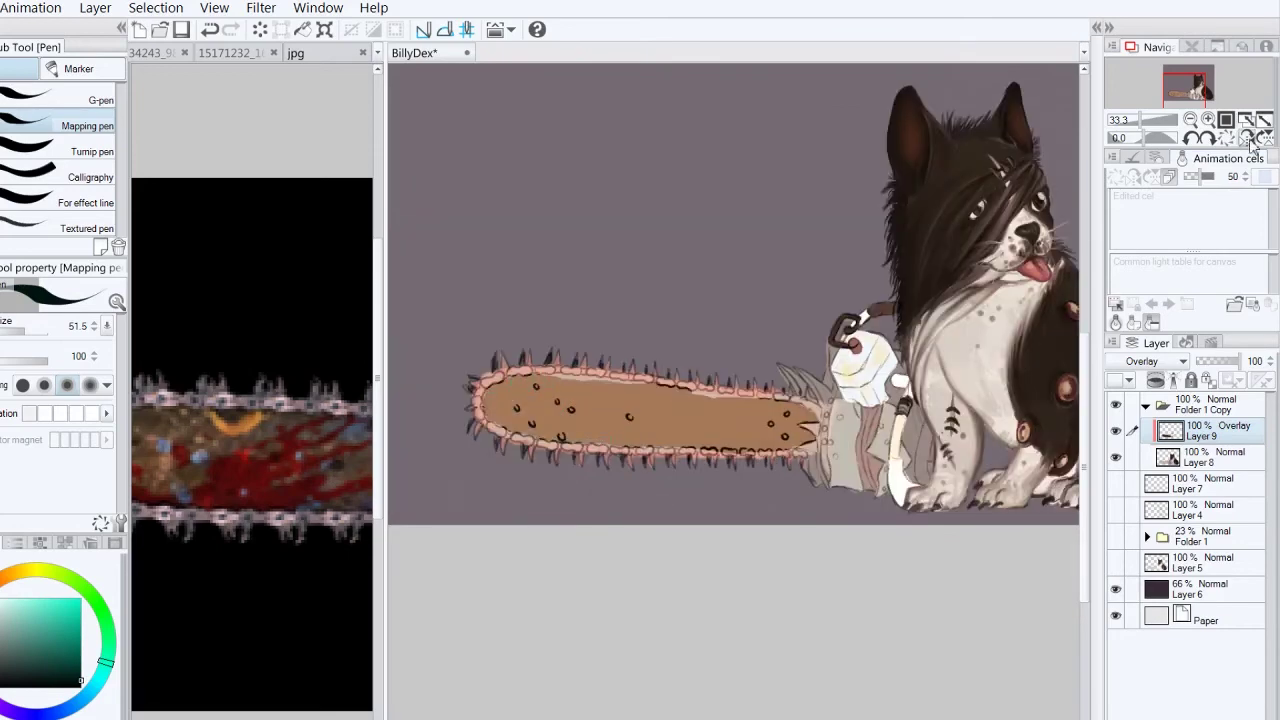
Step: Turn the chainsaw reference upright at 90 degrees and lighten the blade's tip with the Soft airbrush
{"action": "key", "text": "h"}
{"action": "left_click_drag", "start_coordinate": [834, 382], "coordinate": [922, 374]}
{"action": "left_click_drag", "start_coordinate": [174, 180], "coordinate": [260, 330]}
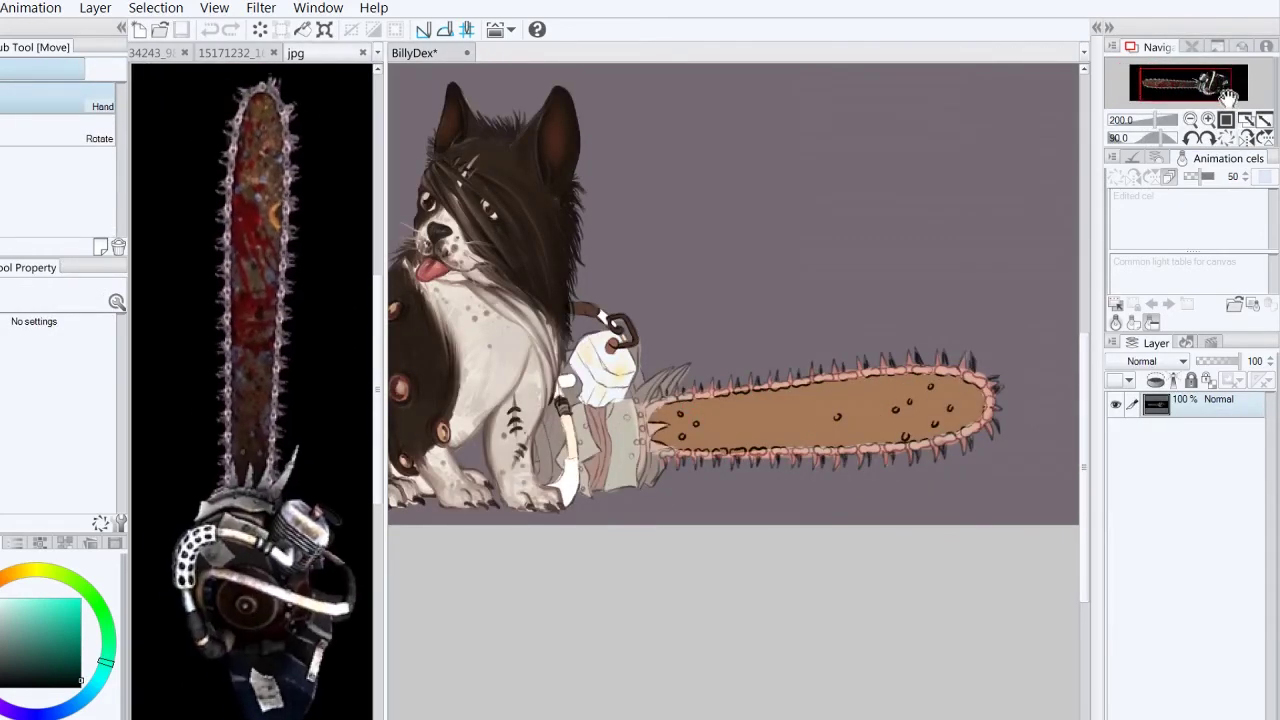
{"action": "left_click", "coordinate": [806, 226]}
{"action": "key", "text": "h"}
{"action": "key", "text": "b"}
{"action": "left_click", "coordinate": [620, 405], "text": "alt"}
{"action": "key", "text": "b"}
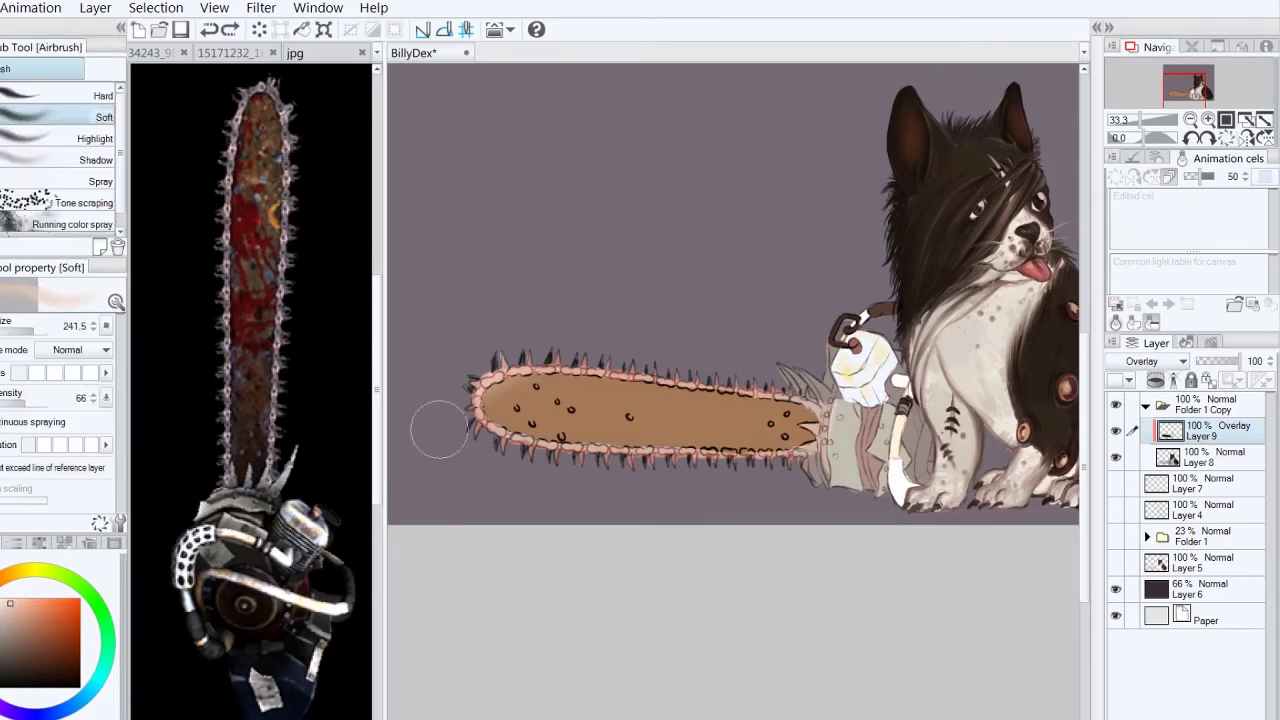
{"action": "left_click_drag", "start_coordinate": [437, 429], "coordinate": [560, 396]}
{"action": "key", "text": "b"}
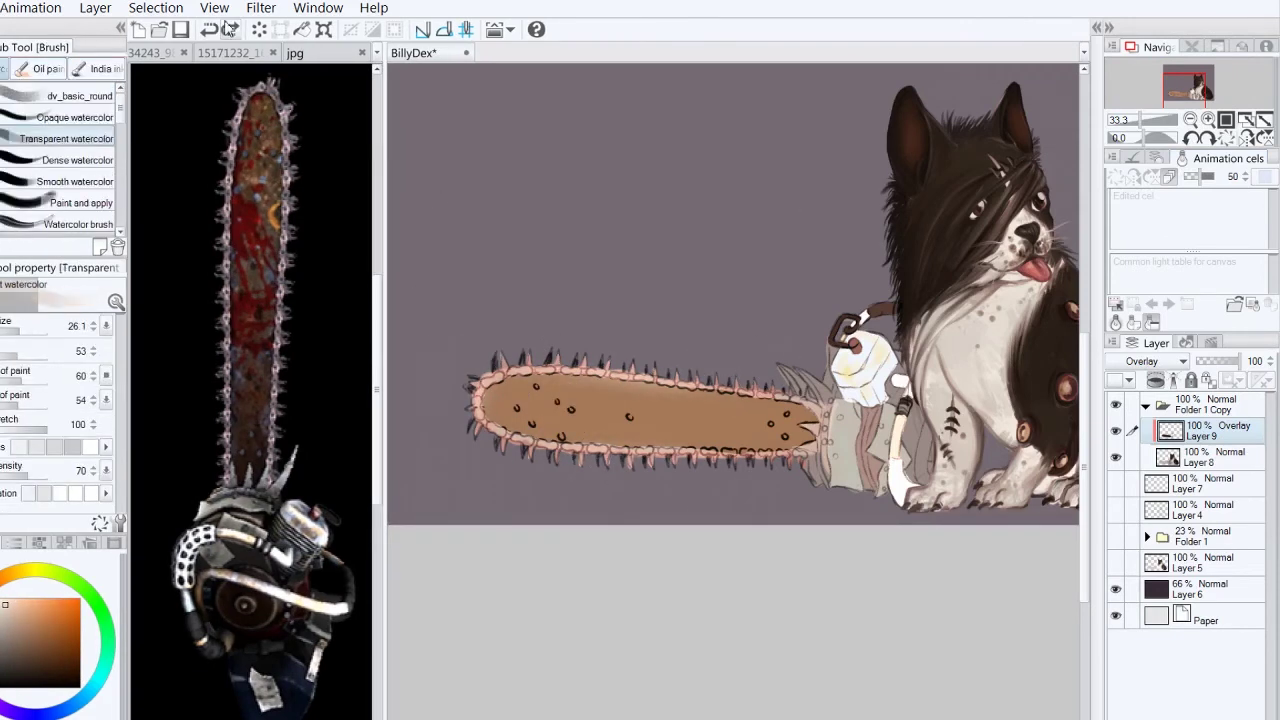
Step: Merge the Overlay layer into Layer 8 and shade the blade's base with dark blue-grey watercolour strokes
{"action": "key", "text": "ctrl+e"}
{"action": "key", "text": "h"}
{"action": "left_click_drag", "start_coordinate": [700, 420], "coordinate": [870, 395]}
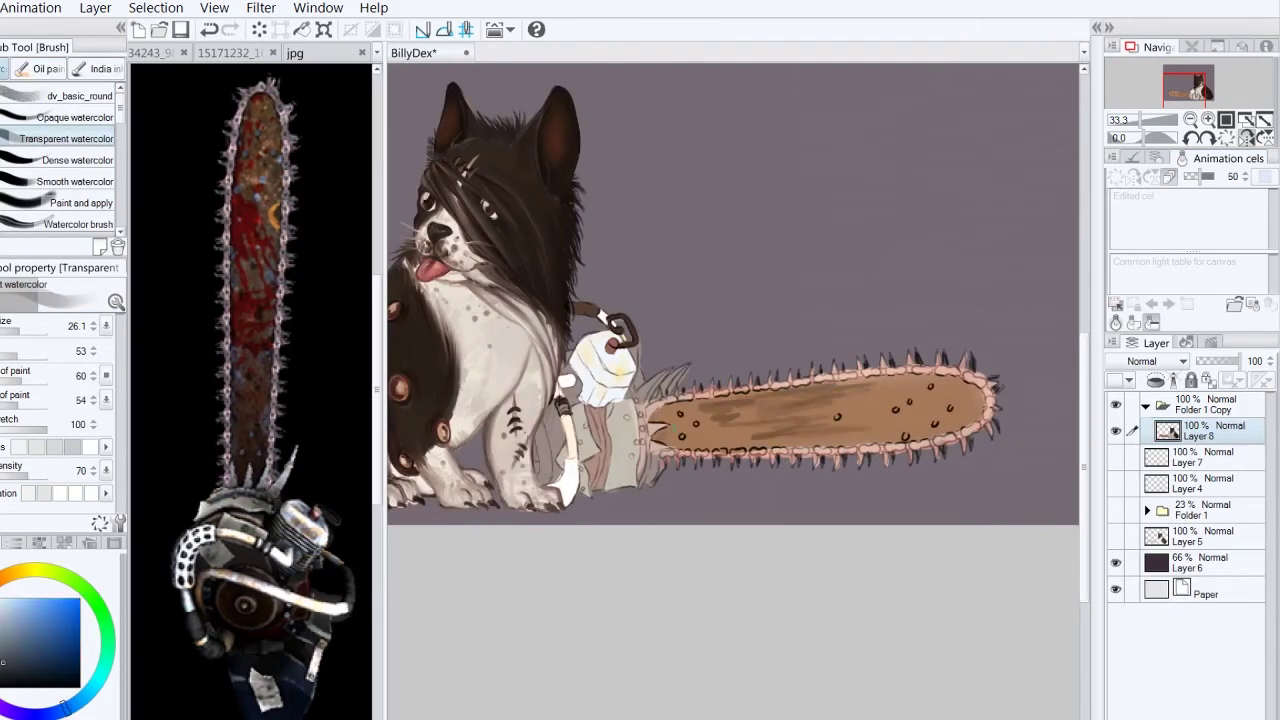
{"action": "mouse_move", "coordinate": [660, 410]}
{"action": "left_mouse_down"}
{"action": "mouse_move", "coordinate": [750, 432]}
{"action": "mouse_move", "coordinate": [708, 426]}
{"action": "mouse_move", "coordinate": [730, 434]}
{"action": "mouse_move", "coordinate": [756, 428]}
{"action": "mouse_move", "coordinate": [732, 416]}
{"action": "left_mouse_up"}
{"action": "left_click", "coordinate": [75, 117]}
{"action": "key", "text": "h"}
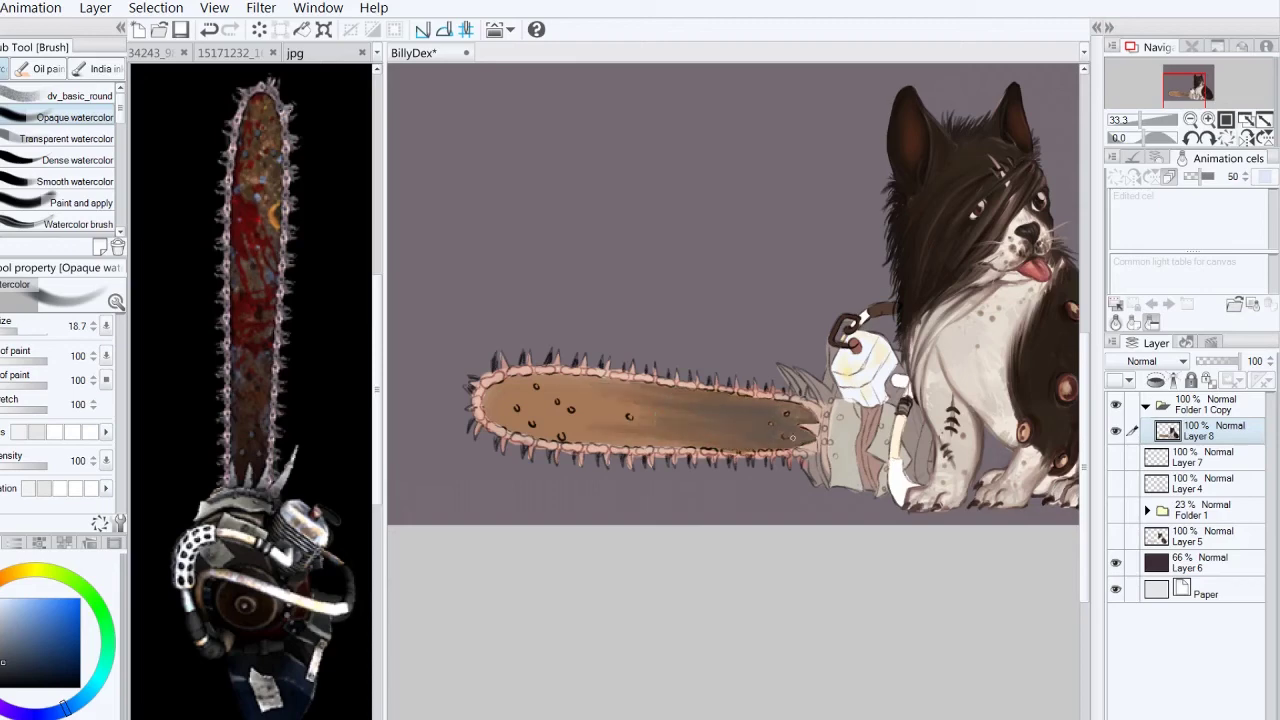
Step: Texture the chainsaw and dog with dv_angled_rough on a new Multiply layer at 28% opacity, and soften it with Almost Sai
{"action": "left_click", "coordinate": [1271, 132]}
{"action": "key", "text": "ctrl+shift+n"}
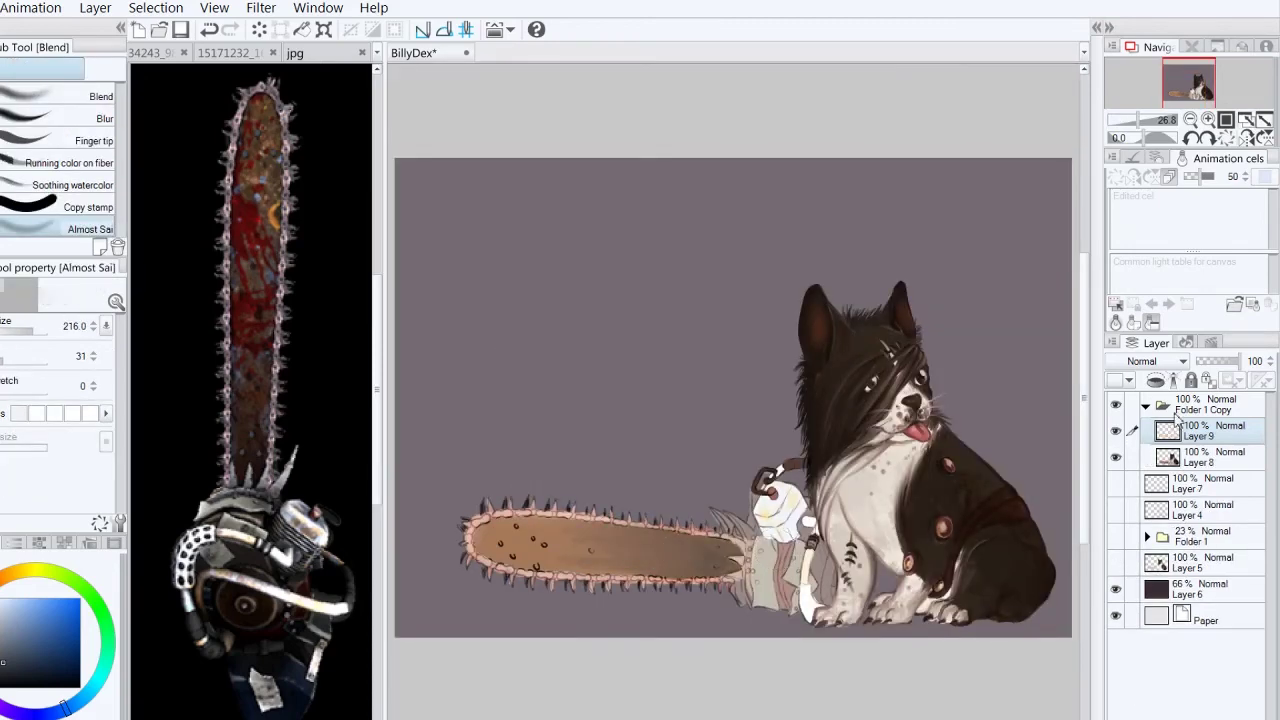
{"action": "left_click", "coordinate": [77, 165]}
{"action": "left_click", "coordinate": [229, 31]}
{"action": "left_click", "coordinate": [1211, 361]}
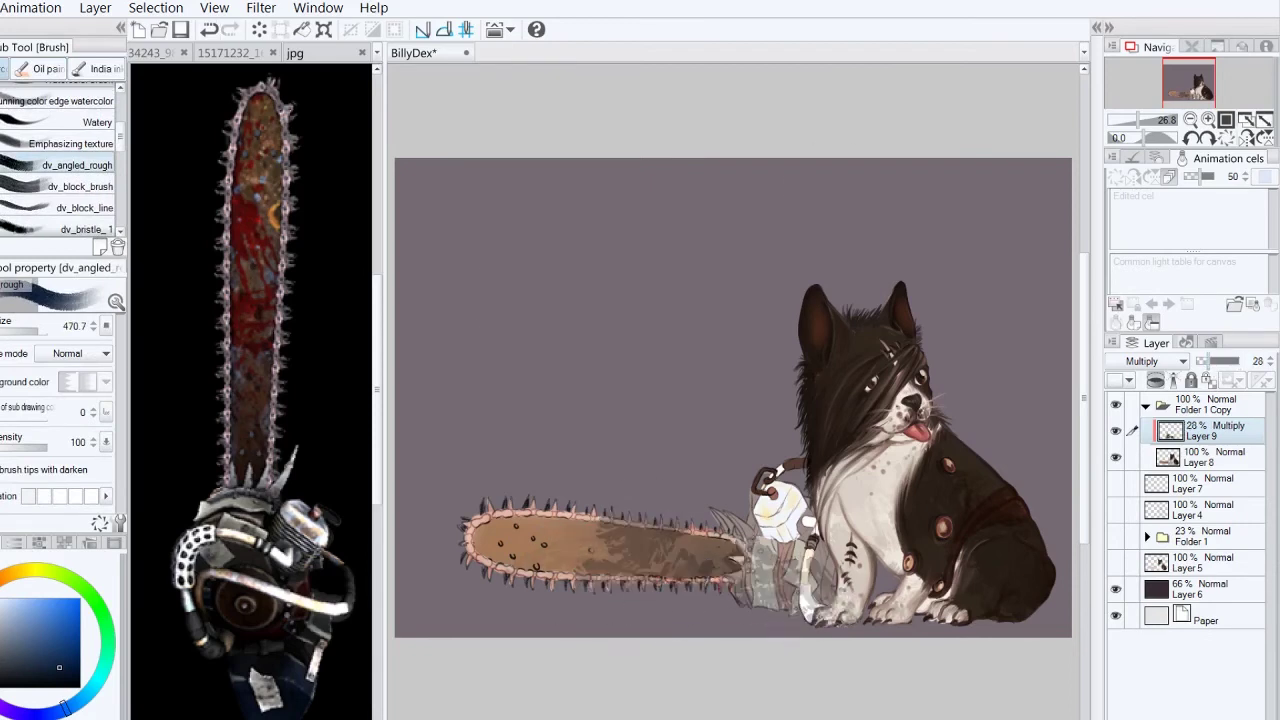
{"action": "mouse_move", "coordinate": [1035, 585]}
{"action": "left_mouse_down"}
{"action": "mouse_move", "coordinate": [720, 540]}
{"action": "mouse_move", "coordinate": [641, 569]}
{"action": "mouse_move", "coordinate": [765, 515]}
{"action": "mouse_move", "coordinate": [955, 499]}
{"action": "mouse_move", "coordinate": [865, 518]}
{"action": "mouse_move", "coordinate": [848, 445]}
{"action": "left_mouse_up"}
{"action": "key", "text": "j"}
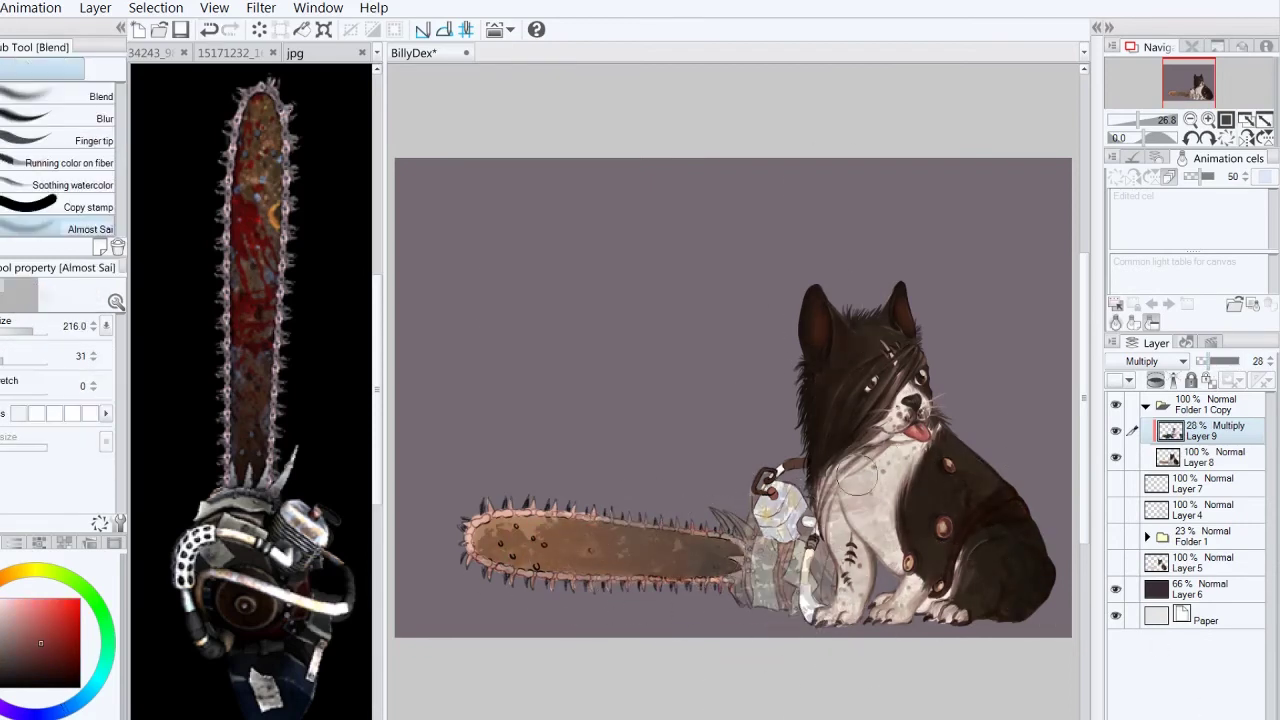
Step: Airbrush reddish shading over the chainsaw and dog on a new Multiply layer at 57% opacity, and save the file
{"action": "key", "text": "ctrl+shift+n"}
{"action": "key", "text": "b"}
{"action": "mouse_move", "coordinate": [560, 545]}
{"action": "left_mouse_down"}
{"action": "mouse_move", "coordinate": [800, 540]}
{"action": "mouse_move", "coordinate": [787, 625]}
{"action": "mouse_move", "coordinate": [992, 413]}
{"action": "mouse_move", "coordinate": [948, 594]}
{"action": "mouse_move", "coordinate": [975, 457]}
{"action": "left_mouse_up"}
{"action": "key", "text": "ctrl+z"}
{"action": "key", "text": "ctrl+z"}
{"action": "left_click", "coordinate": [1229, 140]}
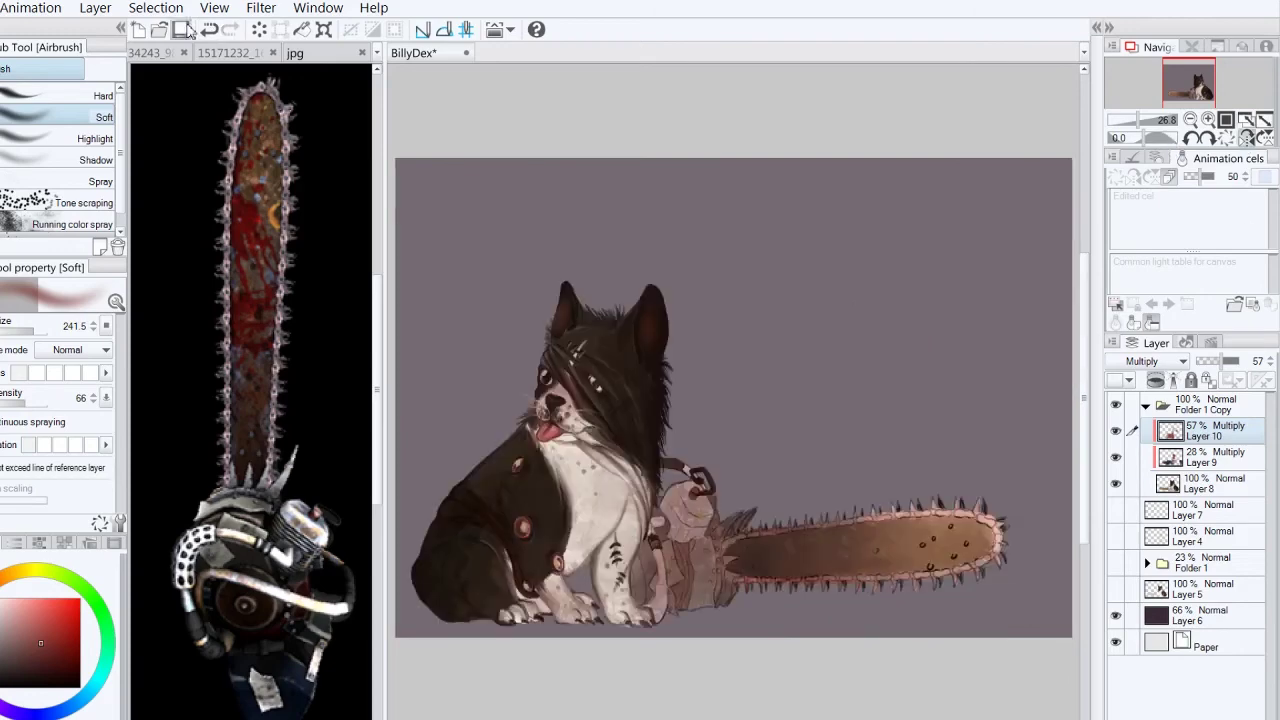
{"action": "key", "text": "ctrl+s"}
Step: Add a layer beneath Layer 8 and paint a dark, flat ground shadow under the dog with the G-pen
{"action": "left_click", "coordinate": [1229, 140]}
{"action": "left_click", "coordinate": [1200, 510]}
{"action": "key", "text": "ctrl+shift+n"}
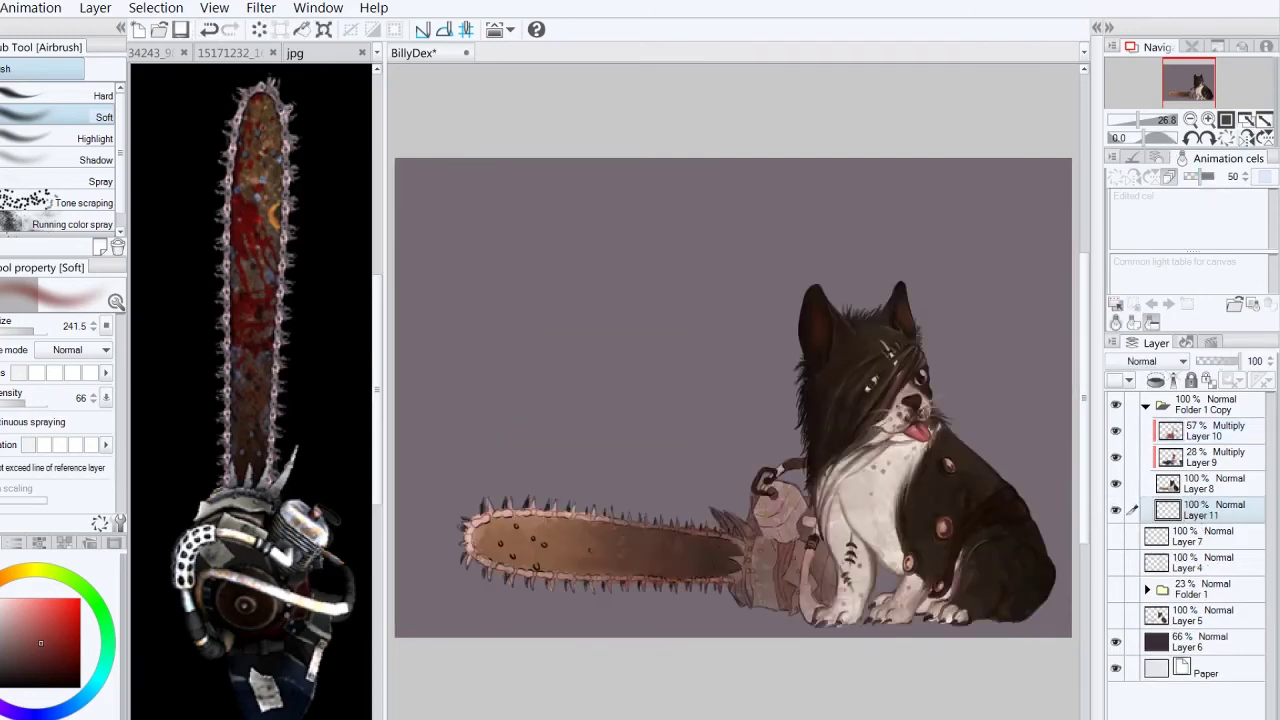
{"action": "key", "text": "p"}
{"action": "left_click", "coordinate": [1222, 362]}
{"action": "left_click", "coordinate": [100, 100]}
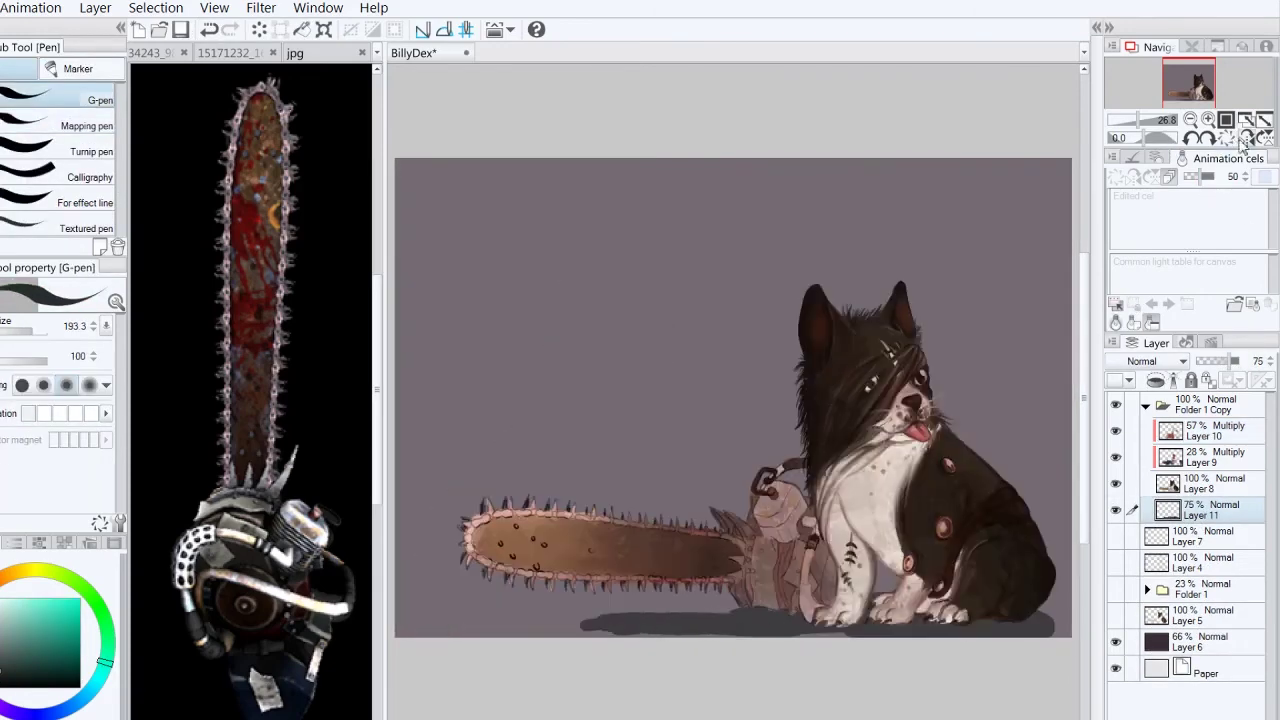
Step: Set the ground shadow's layer to Normal at 56% opacity and taper the shadow towards the chainsaw blade
{"action": "left_click", "coordinate": [1243, 143]}
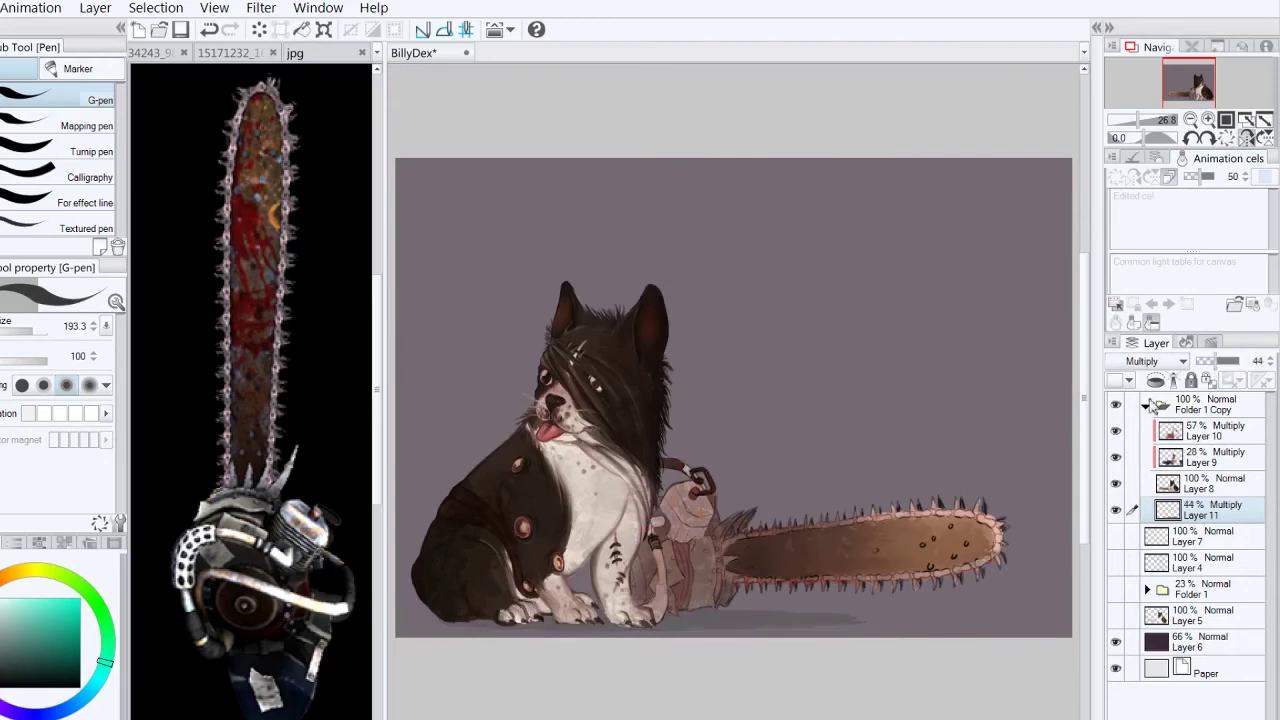
{"action": "left_click", "coordinate": [1240, 361]}
{"action": "left_click", "coordinate": [1208, 361]}
{"action": "left_click", "coordinate": [1243, 143]}
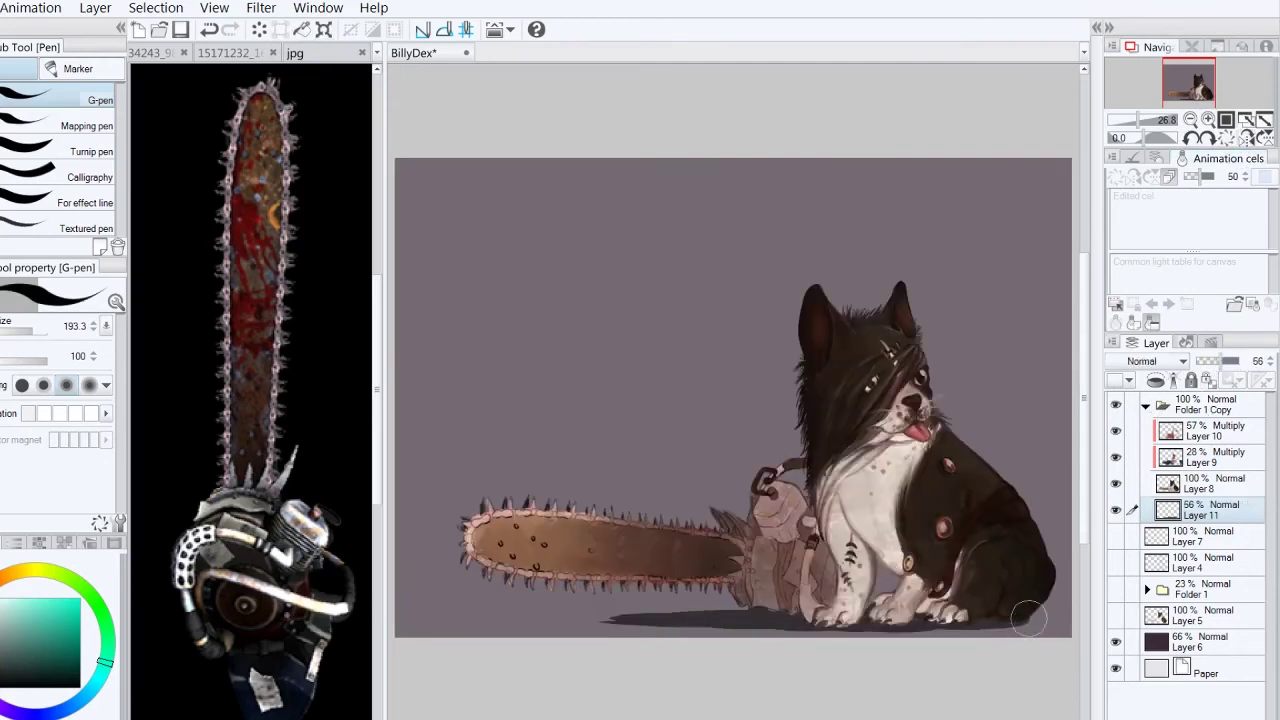
Step: Soften the ground shadow's edges with Almost Sai and shift the dog and chainsaw slightly upward
{"action": "key", "text": "j"}
{"action": "mouse_move", "coordinate": [620, 625]}
{"action": "left_mouse_down"}
{"action": "mouse_move", "coordinate": [1040, 630]}
{"action": "mouse_move", "coordinate": [770, 620]}
{"action": "left_mouse_up"}
{"action": "key", "text": "k"}
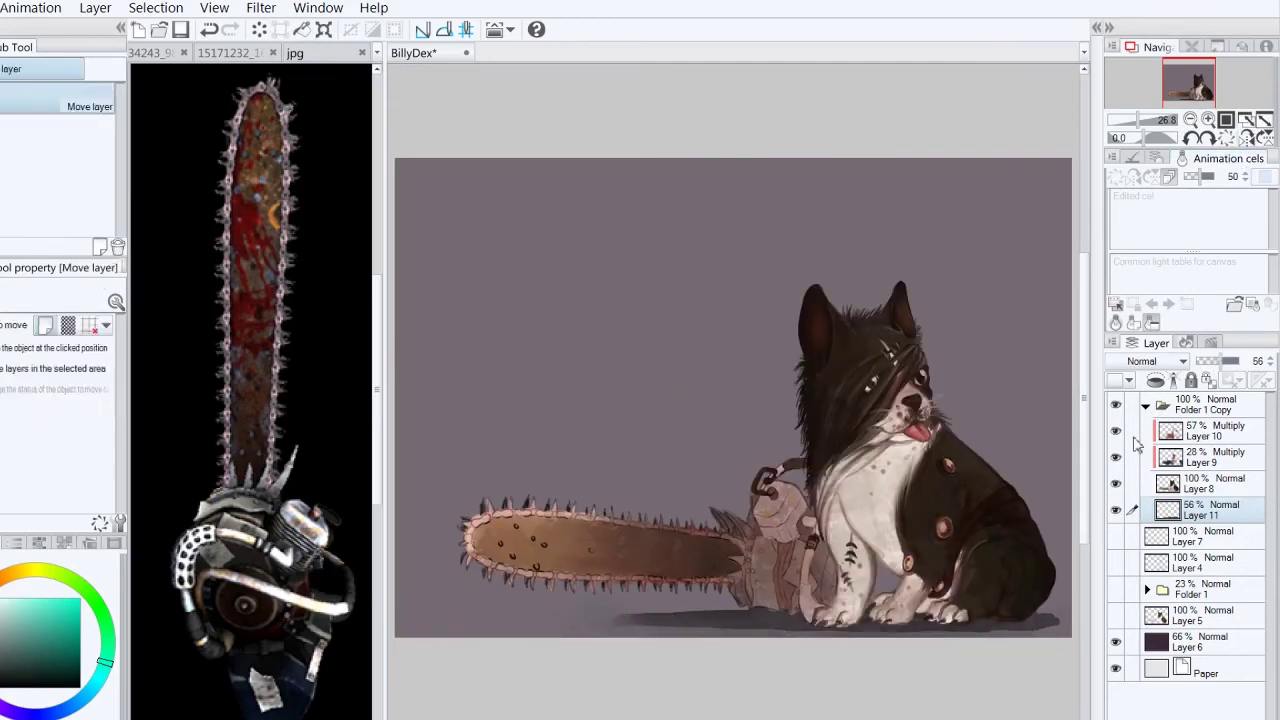
{"action": "left_click_drag", "start_coordinate": [970, 538], "coordinate": [975, 528]}
{"action": "key", "text": "j"}
{"action": "left_click_drag", "start_coordinate": [955, 630], "coordinate": [951, 634]}
Step: Extend the ground shadow beneath the dog's paws down to the canvas edge with the G-pen and blend it out
{"action": "key", "text": "p"}
{"action": "key", "text": "h"}
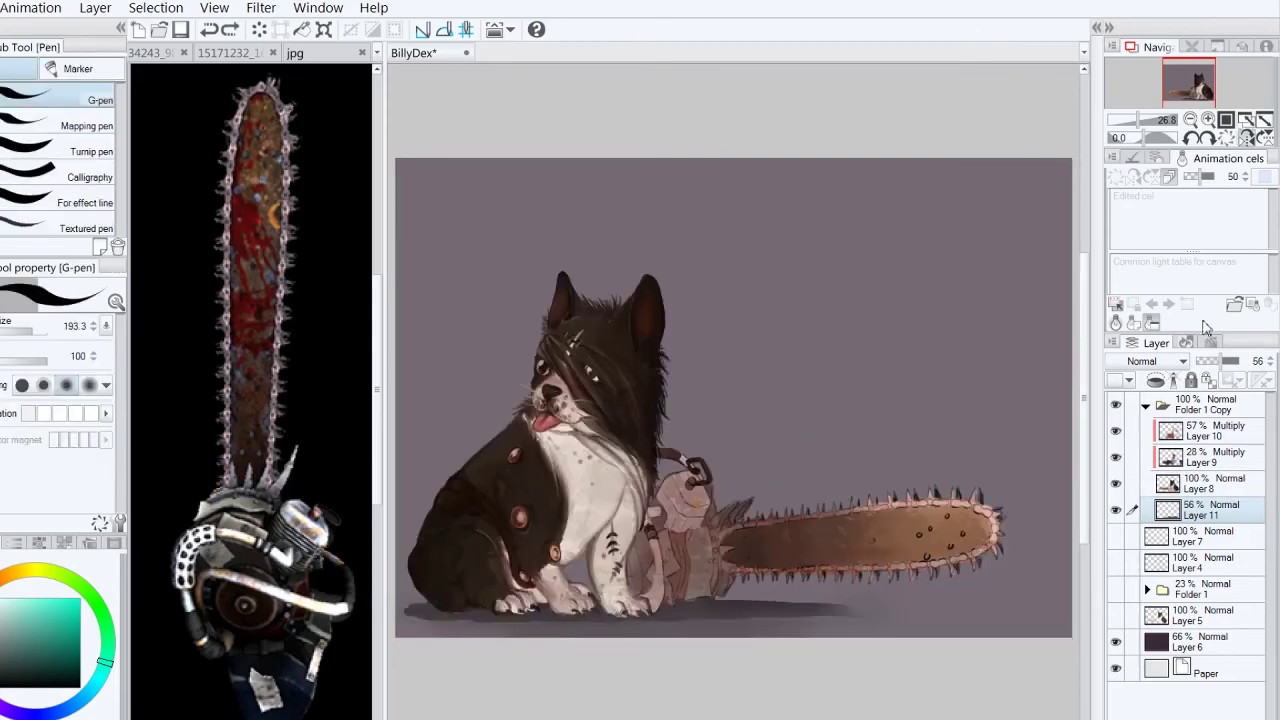
{"action": "left_click_drag", "start_coordinate": [465, 615], "coordinate": [652, 620]}
{"action": "key", "text": "h"}
{"action": "key", "text": "j"}
{"action": "mouse_move", "coordinate": [900, 651]}
{"action": "left_mouse_down"}
{"action": "mouse_move", "coordinate": [980, 631]}
{"action": "mouse_move", "coordinate": [671, 627]}
{"action": "mouse_move", "coordinate": [1076, 569]}
{"action": "mouse_move", "coordinate": [730, 596]}
{"action": "mouse_move", "coordinate": [694, 484]}
{"action": "mouse_move", "coordinate": [666, 600]}
{"action": "mouse_move", "coordinate": [1060, 609]}
{"action": "left_mouse_up"}
{"action": "key", "text": "p"}
{"action": "key", "text": "j"}
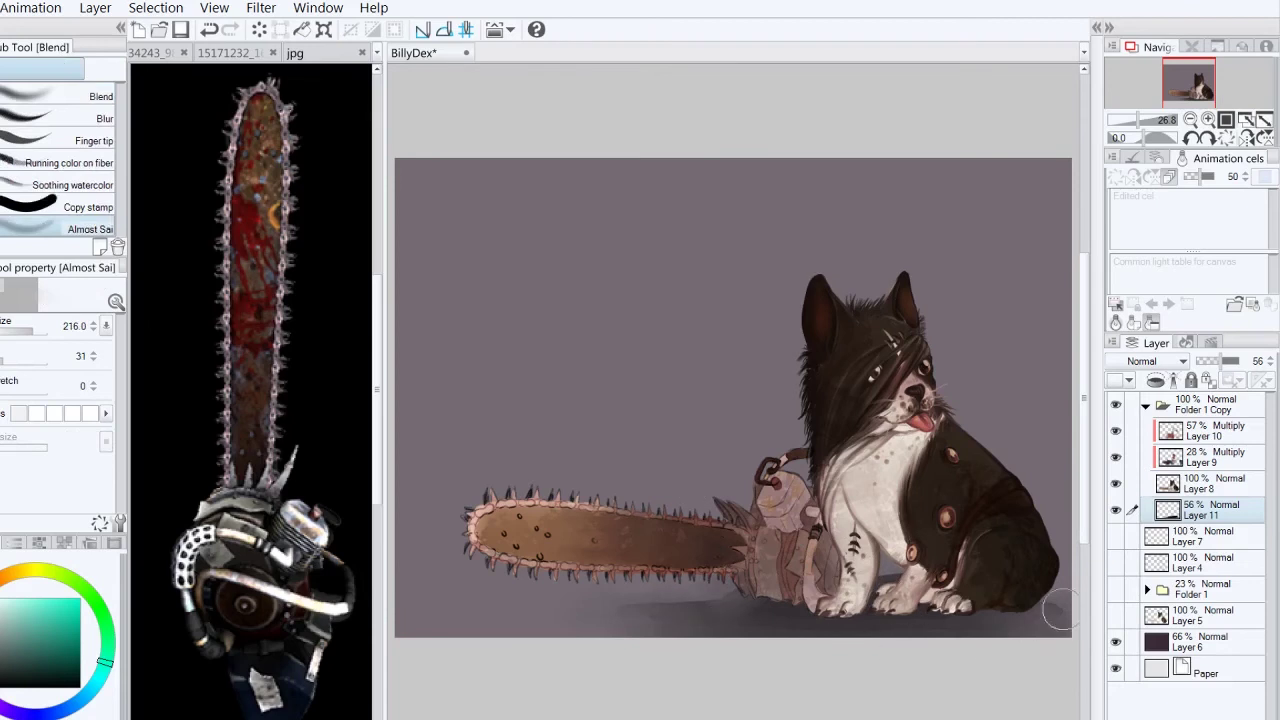
Step: Darken the ground shadow behind the dog's rear and blend it with a smaller Almost Sai brush
{"action": "key", "text": "p"}
{"action": "key", "text": "h"}
{"action": "left_click_drag", "start_coordinate": [481, 608], "coordinate": [405, 610]}
{"action": "key", "text": "j"}
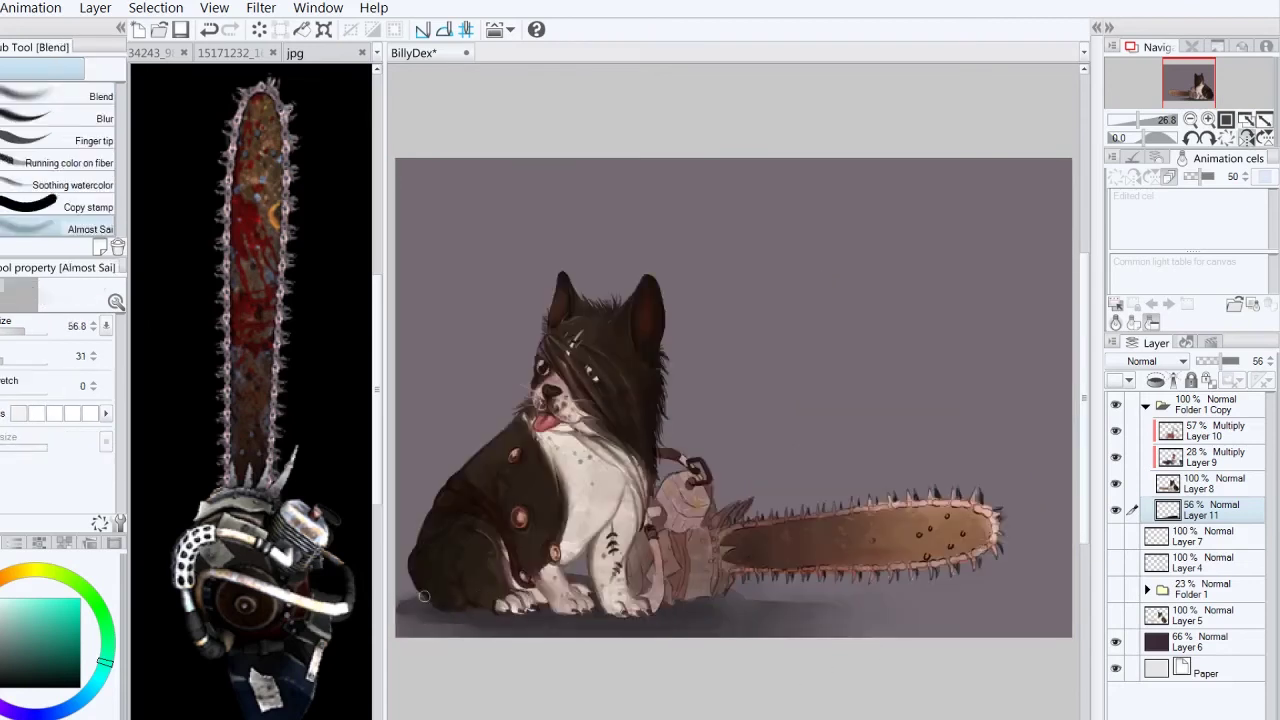
{"action": "key", "text": "h"}
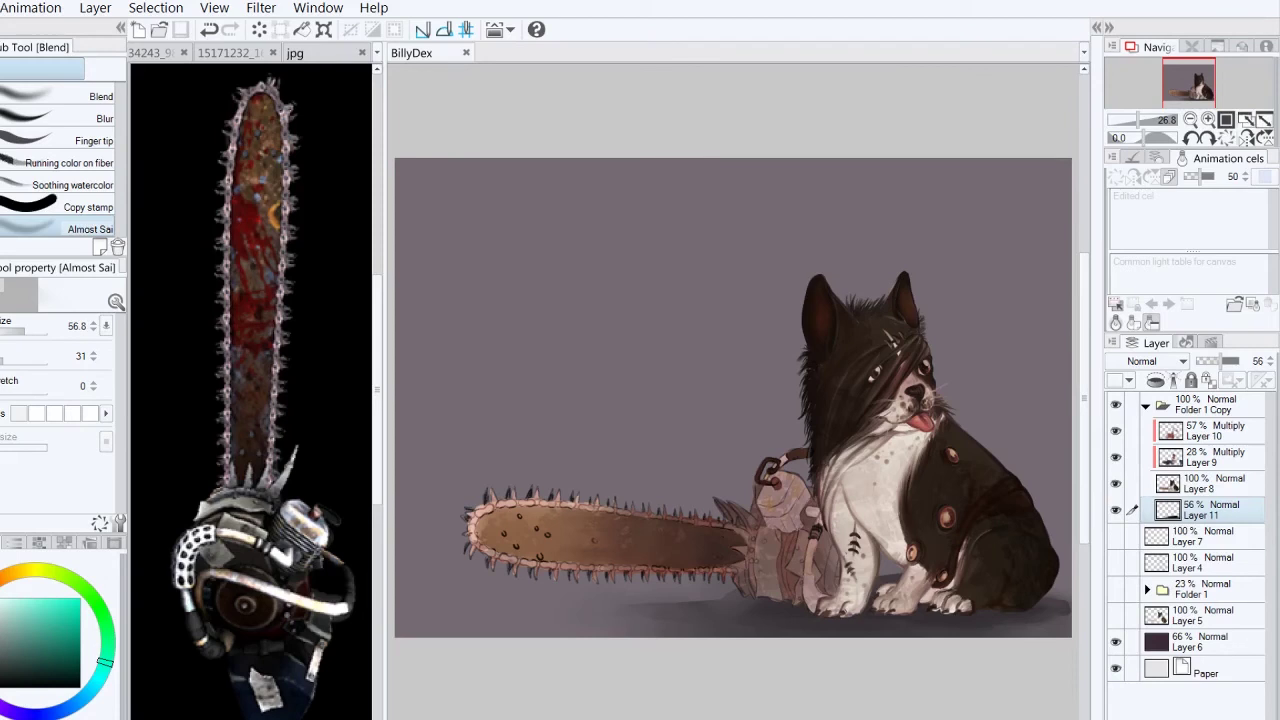
Step: Add dark red dv_angled_rough texture to the blade on a new Multiply layer at 70% opacity, and blend it
{"action": "key", "text": "ctrl+shift+n"}
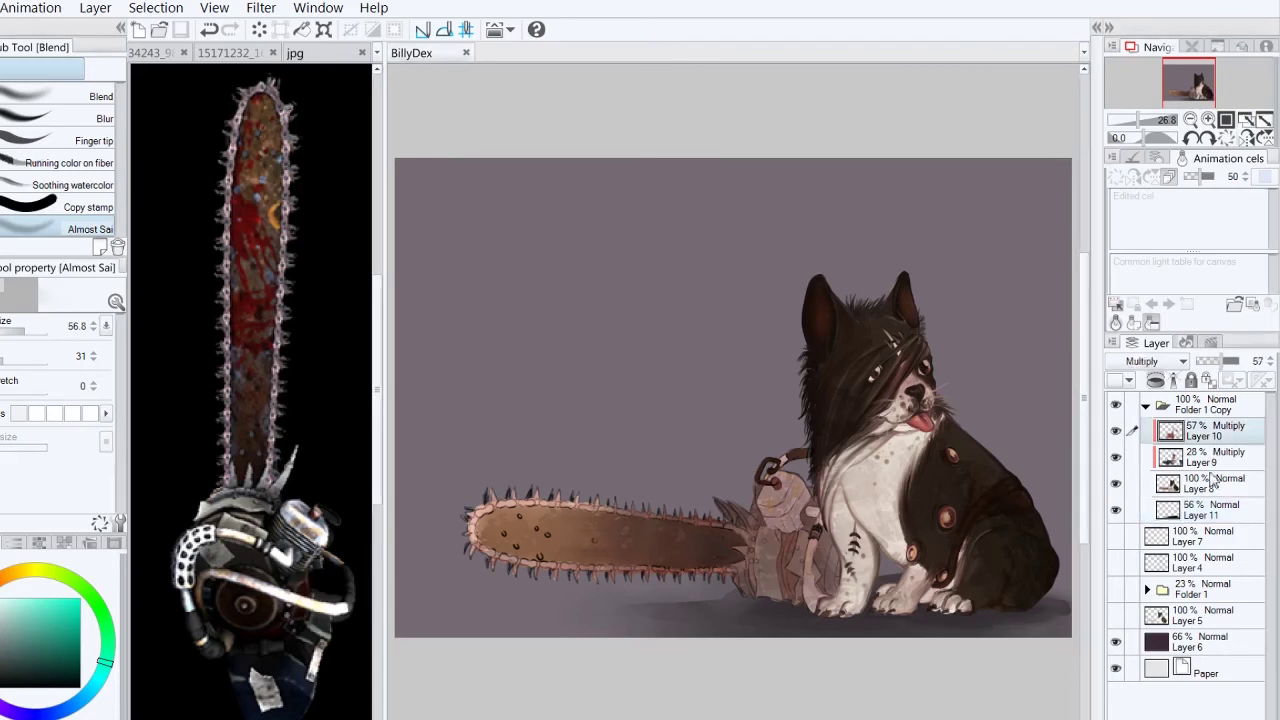
{"action": "key", "text": "b"}
{"action": "left_click_drag", "start_coordinate": [480, 520], "coordinate": [700, 545]}
{"action": "left_click", "coordinate": [1221, 364]}
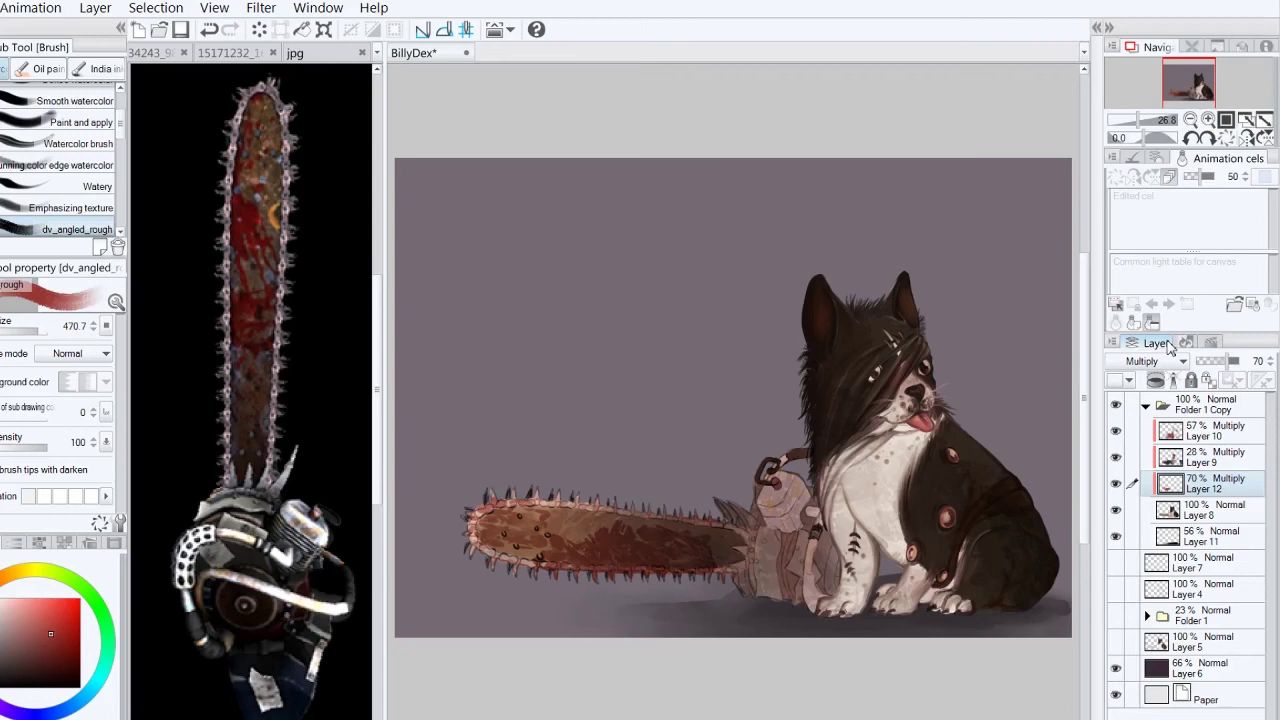
{"action": "key", "text": "j"}
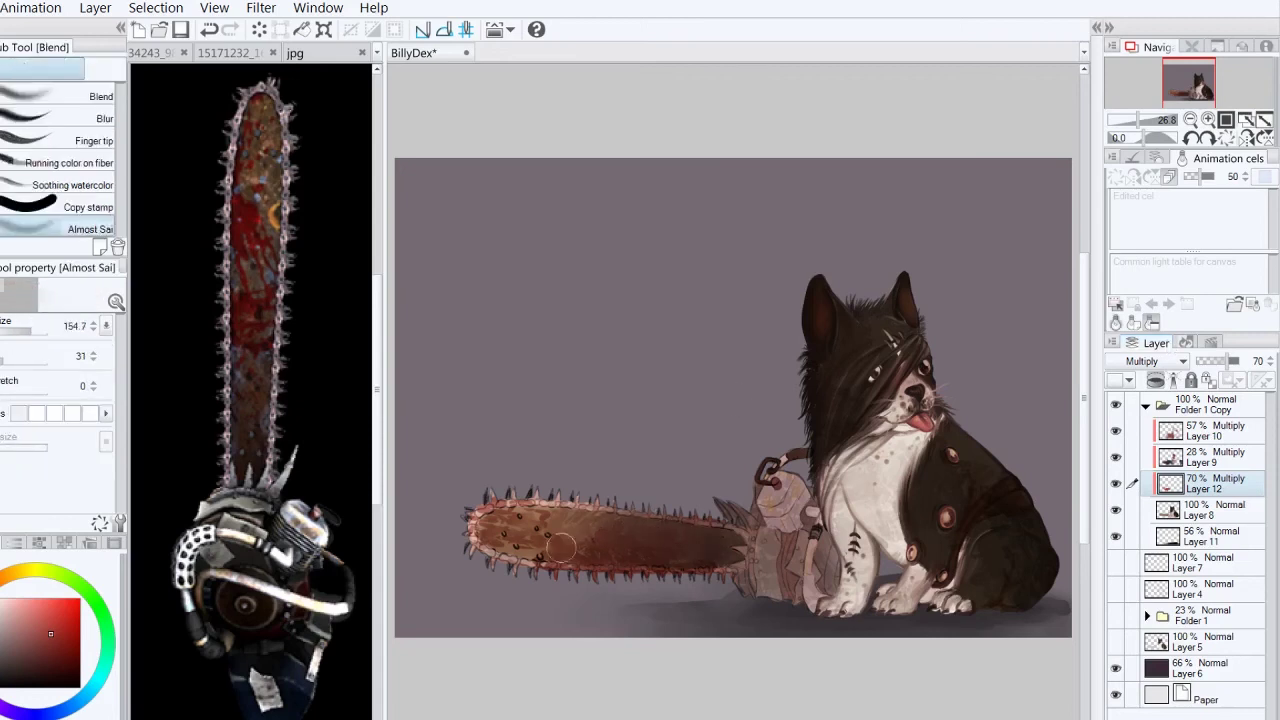
Step: Paint bright red blood streaks across the blade with the G-pen on another Multiply layer, and blend them with Almost Sai
{"action": "key", "text": "p"}
{"action": "key", "text": "ctrl+shift+n"}
{"action": "mouse_move", "coordinate": [540, 558]}
{"action": "left_mouse_down"}
{"action": "mouse_move", "coordinate": [700, 505]}
{"action": "mouse_move", "coordinate": [480, 530]}
{"action": "mouse_move", "coordinate": [600, 522]}
{"action": "left_mouse_up"}
{"action": "key", "text": "j"}
{"action": "key", "text": "p"}
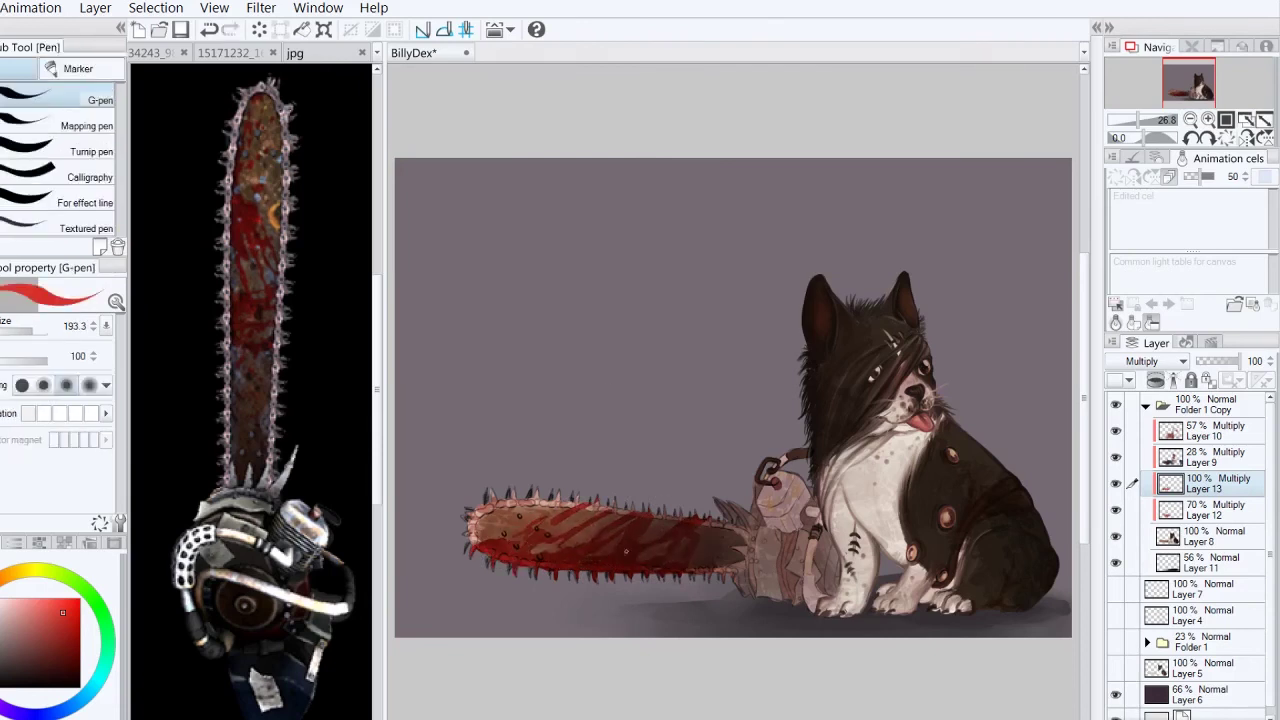
{"action": "key", "text": "j"}
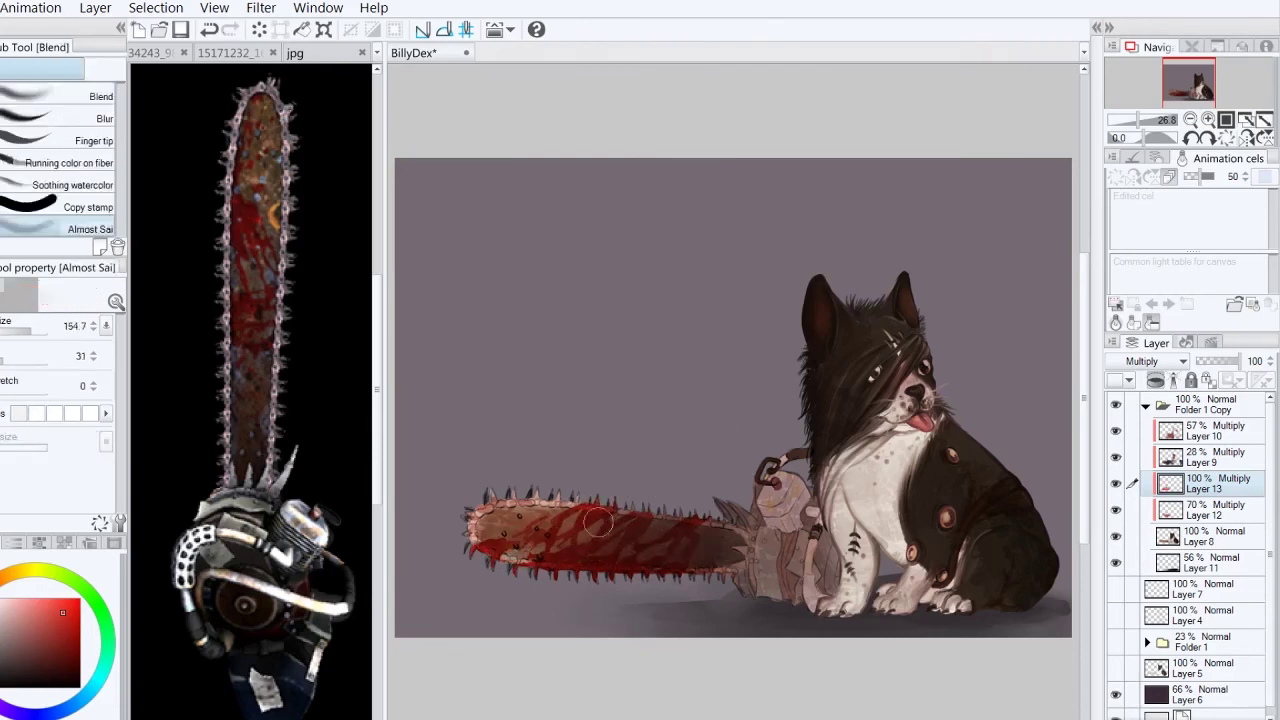
{"action": "left_click_drag", "start_coordinate": [560, 540], "coordinate": [640, 505]}
Step: Texture the blade's blood darker with transparent pixels locked, and splash blood over the armour plates and engine block
{"action": "left_click", "coordinate": [1209, 380]}
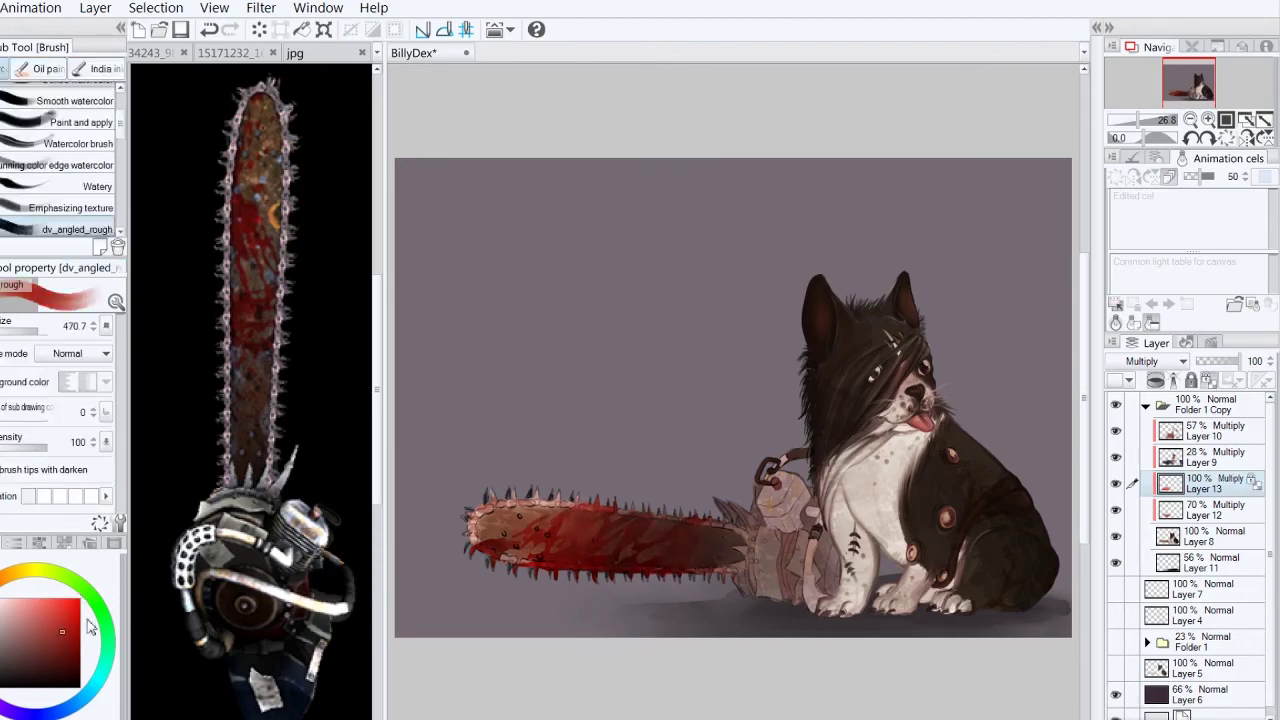
{"action": "key", "text": "p"}
{"action": "mouse_move", "coordinate": [727, 577]}
{"action": "left_mouse_down"}
{"action": "mouse_move", "coordinate": [775, 535]}
{"action": "mouse_move", "coordinate": [720, 600]}
{"action": "left_mouse_up"}
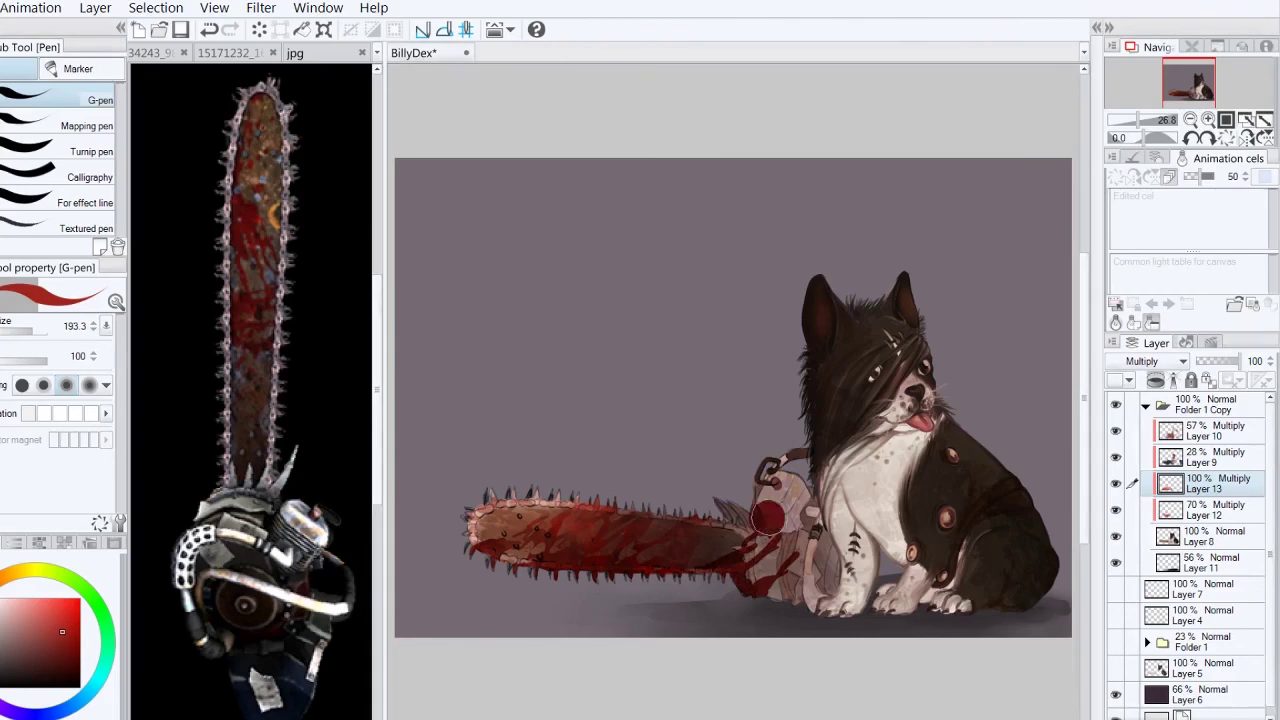
{"action": "key", "text": "j"}
{"action": "mouse_move", "coordinate": [770, 575]}
{"action": "left_mouse_down"}
{"action": "mouse_move", "coordinate": [760, 540]}
{"action": "mouse_move", "coordinate": [790, 525]}
{"action": "left_mouse_up"}
Step: Paint dark cooling-fin stripes across the engine block on Layer 8 with the Opaque watercolor brush
{"action": "left_click", "coordinate": [1215, 536]}
{"action": "scroll", "coordinate": [805, 554], "scroll_direction": "up", "scroll_amount": 4}
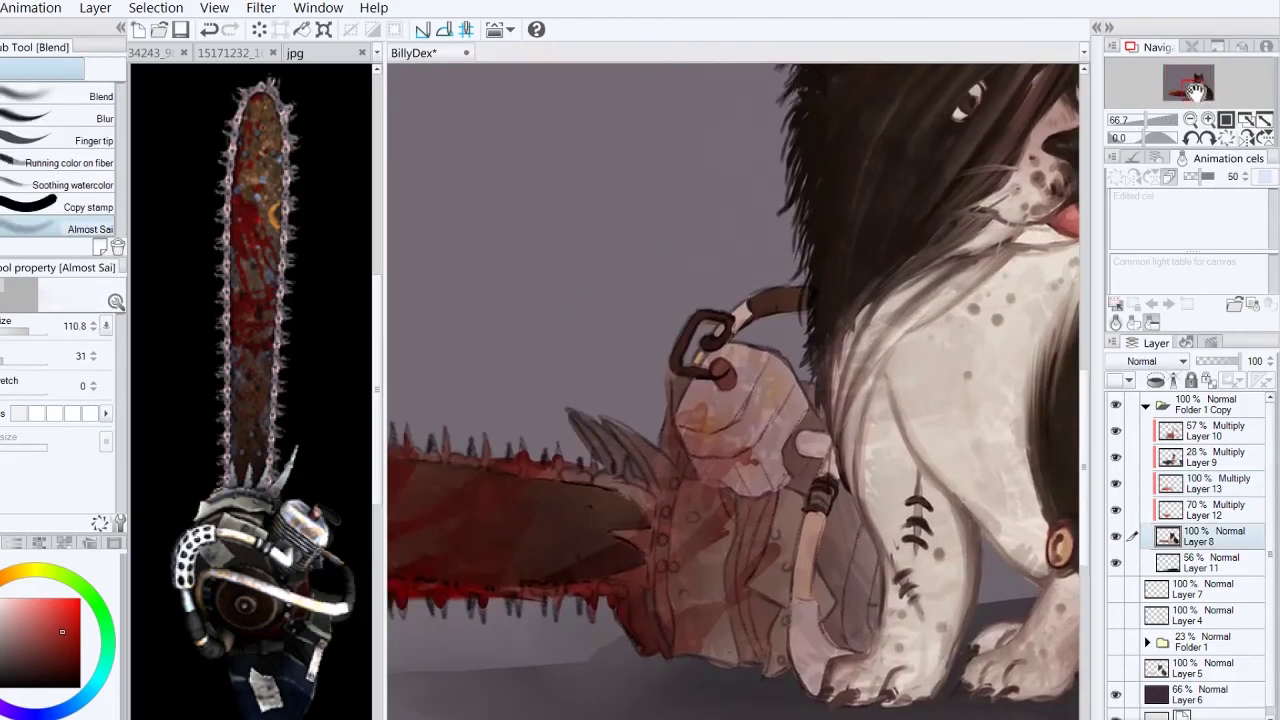
{"action": "key", "text": "b"}
{"action": "mouse_move", "coordinate": [770, 425]}
{"action": "left_mouse_down"}
{"action": "mouse_move", "coordinate": [735, 460]}
{"action": "mouse_move", "coordinate": [691, 457]}
{"action": "left_mouse_up"}
{"action": "mouse_move", "coordinate": [790, 380]}
{"action": "left_mouse_down"}
{"action": "mouse_move", "coordinate": [735, 440]}
{"action": "mouse_move", "coordinate": [690, 445]}
{"action": "left_mouse_up"}
Step: Paint dark brown perforation holes on the lower white end of the chainsaw's pipe
{"action": "key", "text": "h"}
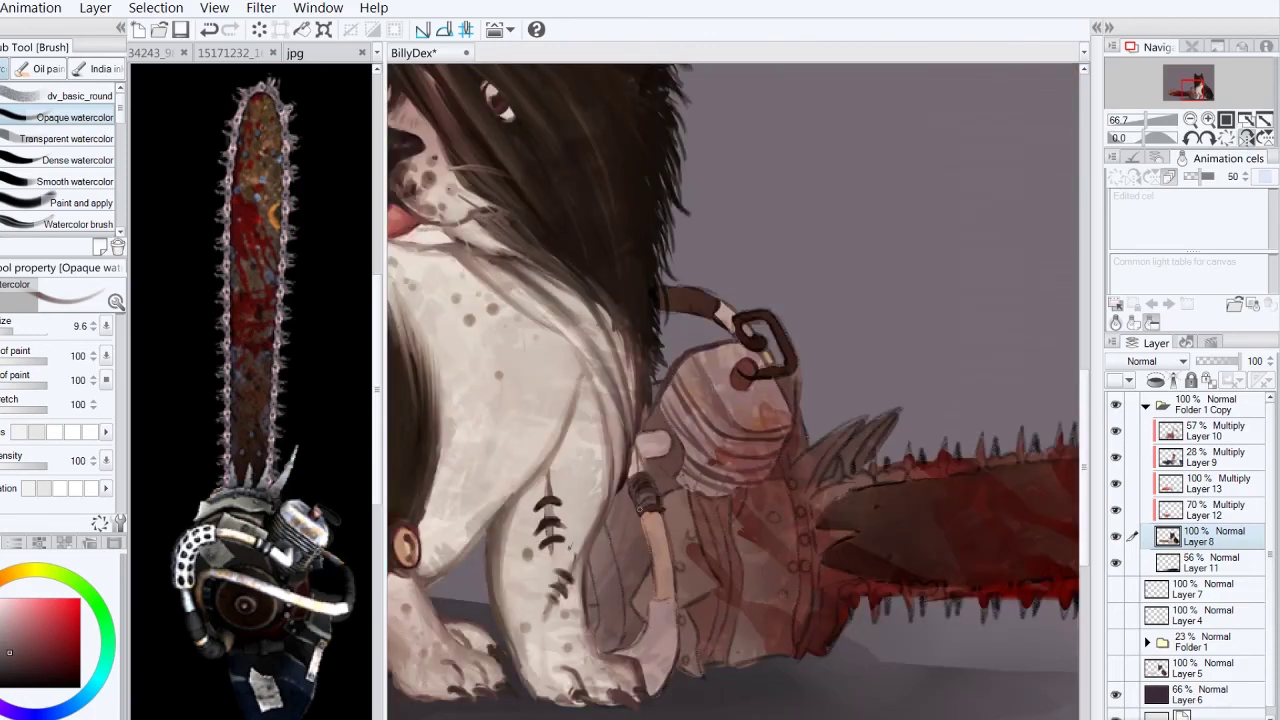
{"action": "left_click", "coordinate": [660, 625], "text": "alt"}
{"action": "left_click_drag", "start_coordinate": [652, 612], "coordinate": [666, 622]}
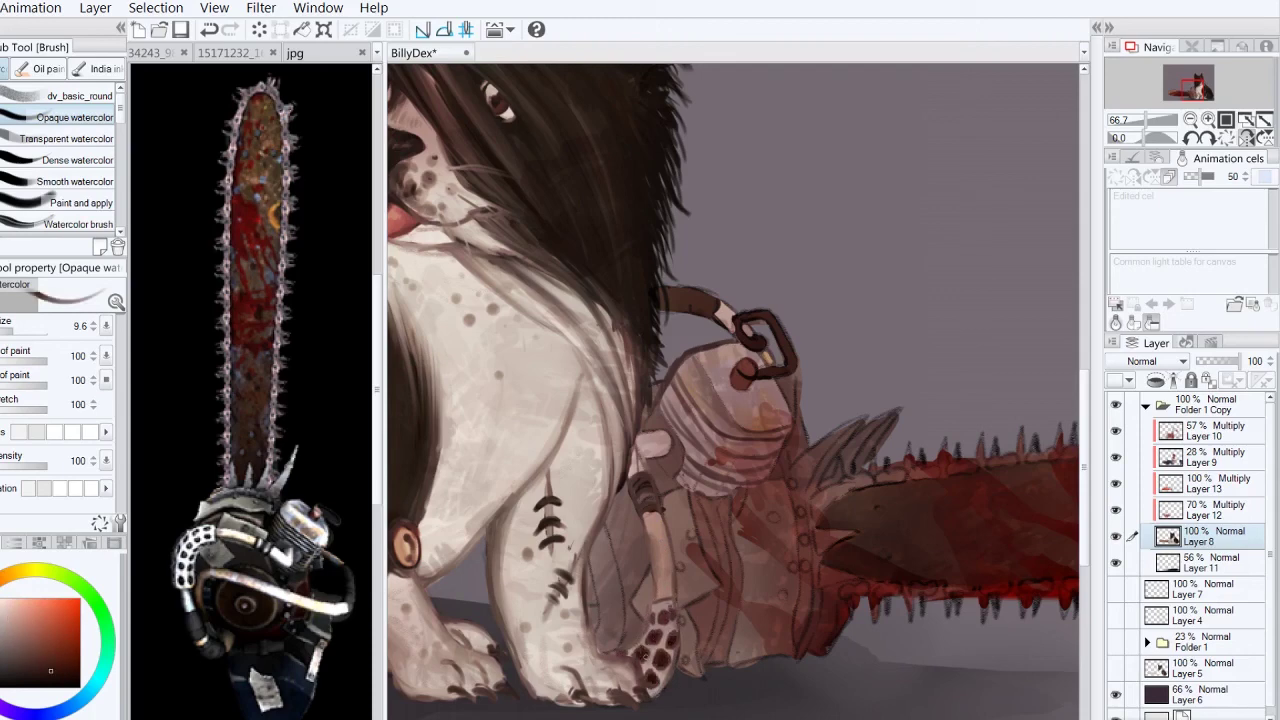
Step: Refine the dark brown shading on the chainsaw's armour plates, base spikes and hose on Layer 8 with the Opaque watercolor brush
{"action": "key", "text": "h"}
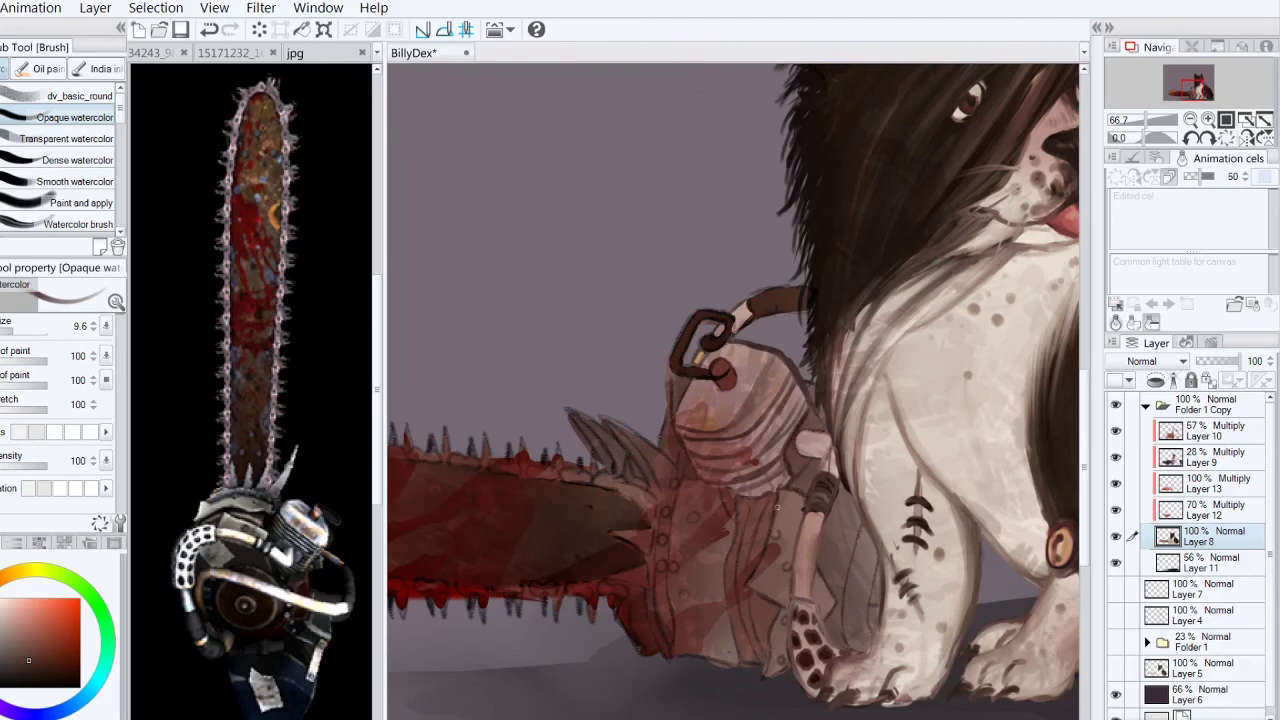
{"action": "left_click_drag", "start_coordinate": [750, 530], "coordinate": [762, 652]}
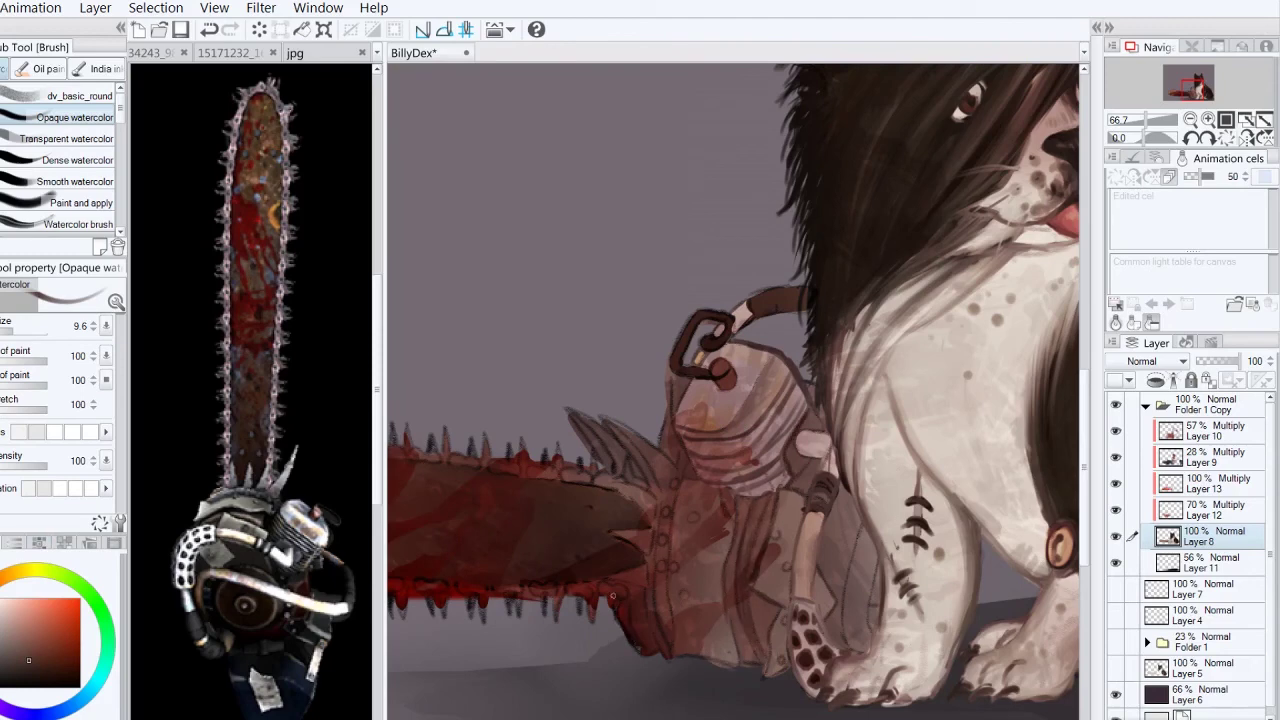
{"action": "key", "text": "h"}
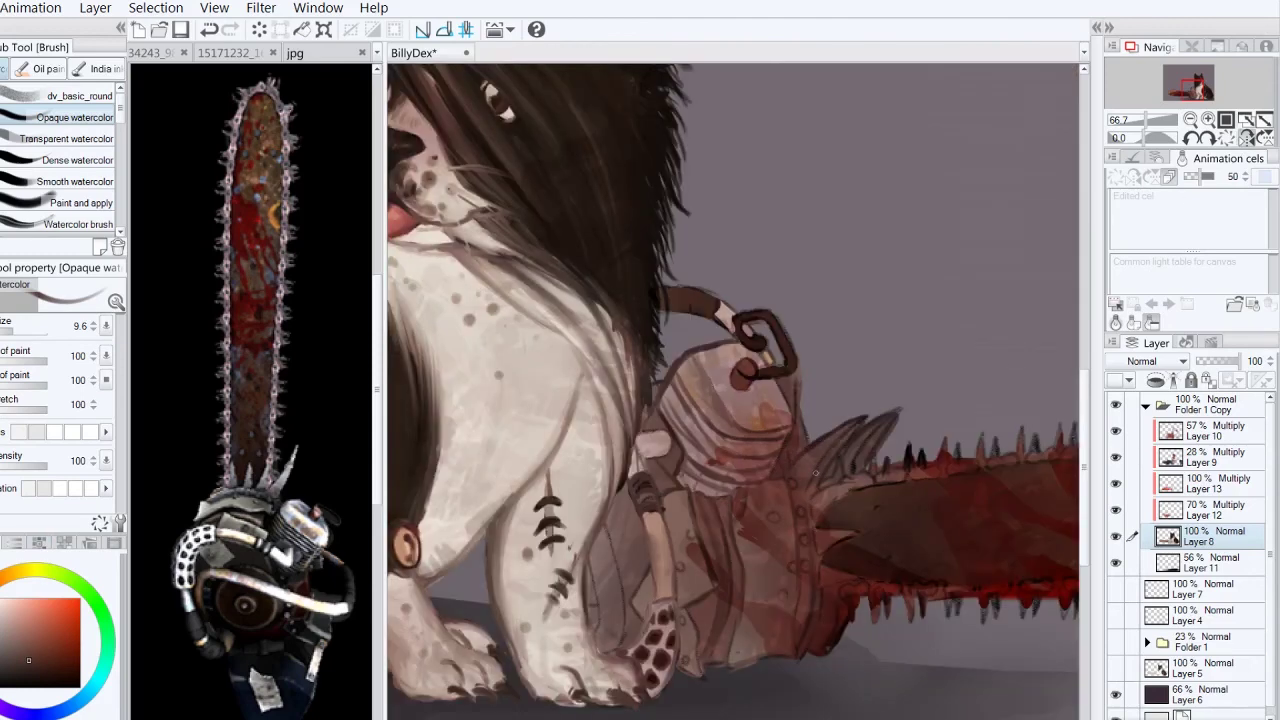
{"action": "key", "text": "h"}
{"action": "left_click", "coordinate": [748, 298], "text": "alt"}
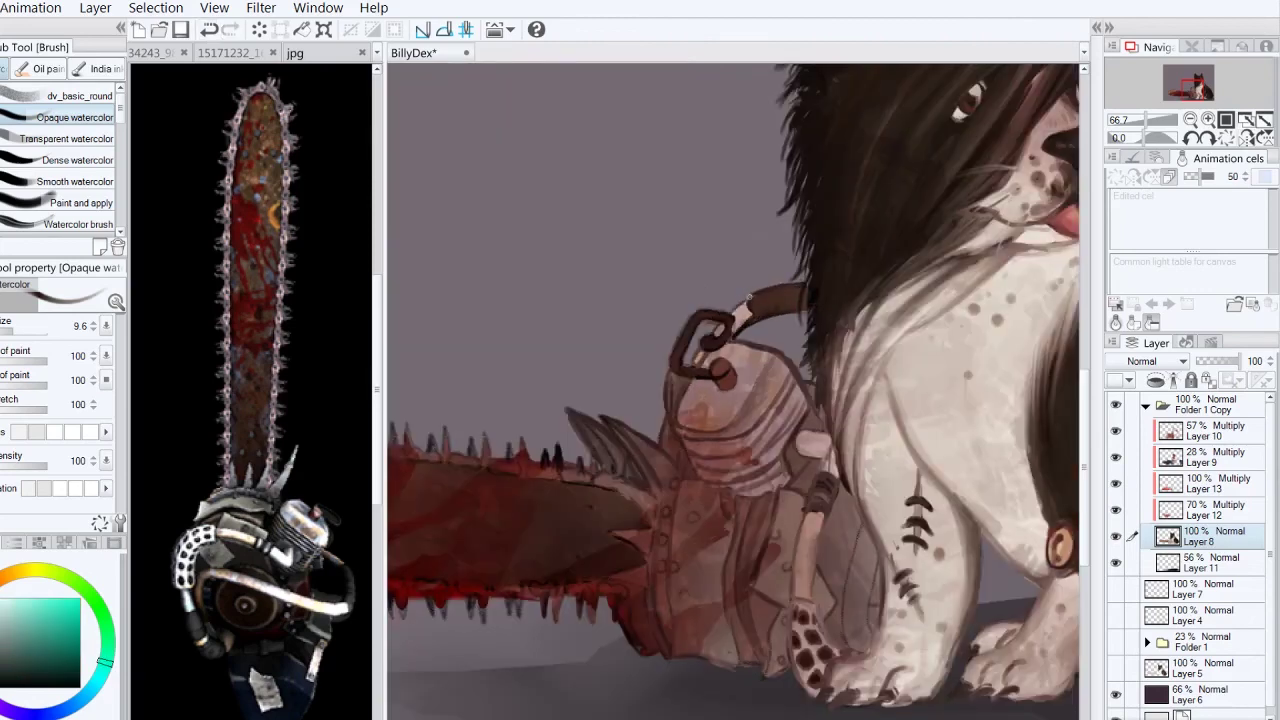
Step: Set the background's Layer 6 to 61% opacity and add a new layer directly above it
{"action": "left_click", "coordinate": [1190, 119]}
{"action": "left_click", "coordinate": [1190, 119]}
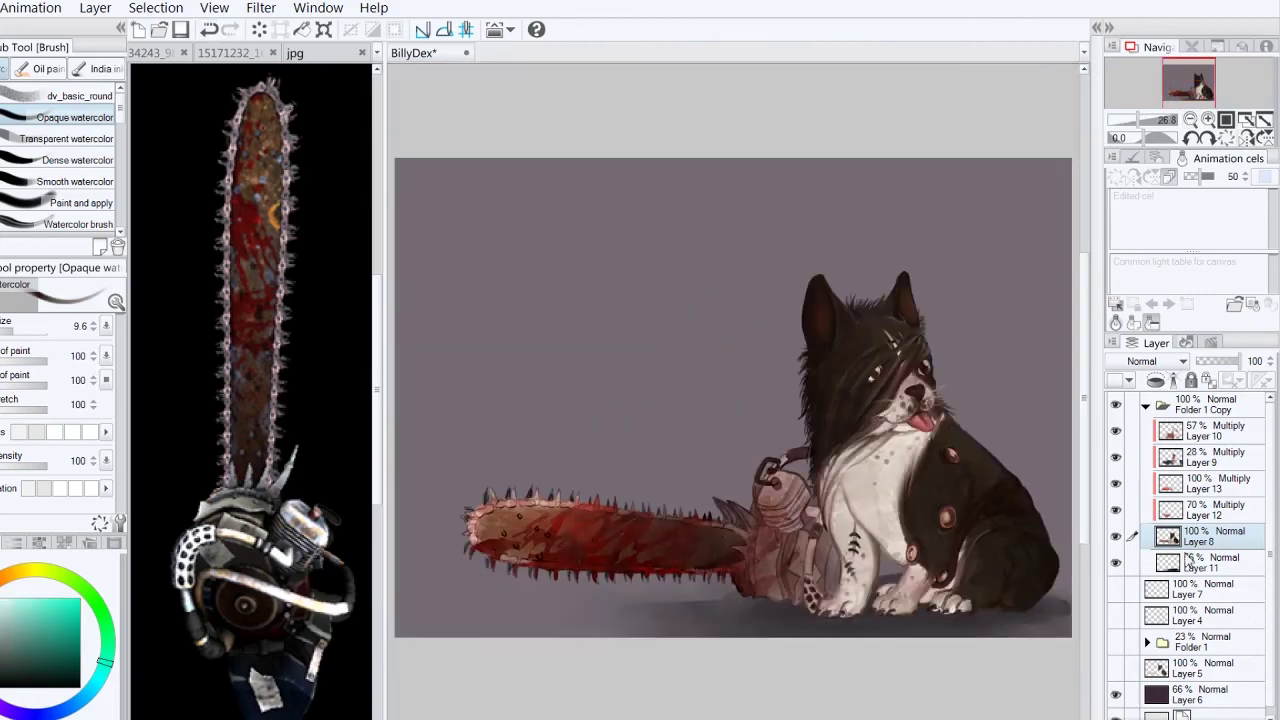
{"action": "scroll", "coordinate": [1190, 520], "scroll_direction": "down", "scroll_amount": 1}
{"action": "key", "text": "ctrl+shift+n"}
Step: Paint rough dark strokes across the background with the dv_angled_rough brush and set the layer to 23% opacity
{"action": "scroll", "coordinate": [60, 160], "scroll_direction": "down", "scroll_amount": 3}
{"action": "left_click", "coordinate": [77, 172]}
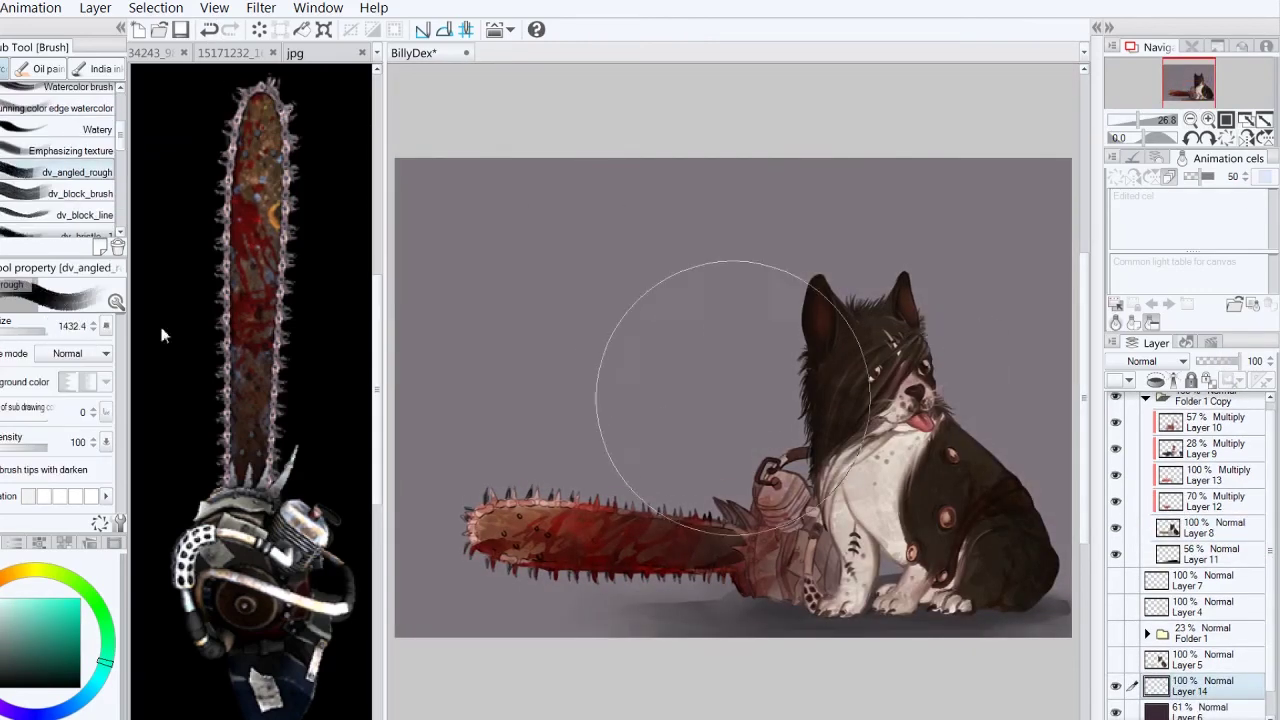
{"action": "left_click_drag", "start_coordinate": [671, 386], "coordinate": [573, 605]}
Step: Blend the rough background strokes around the dog and chainsaw with Almost Sai at size 337.1
{"action": "key", "text": "h"}
{"action": "key", "text": "j"}
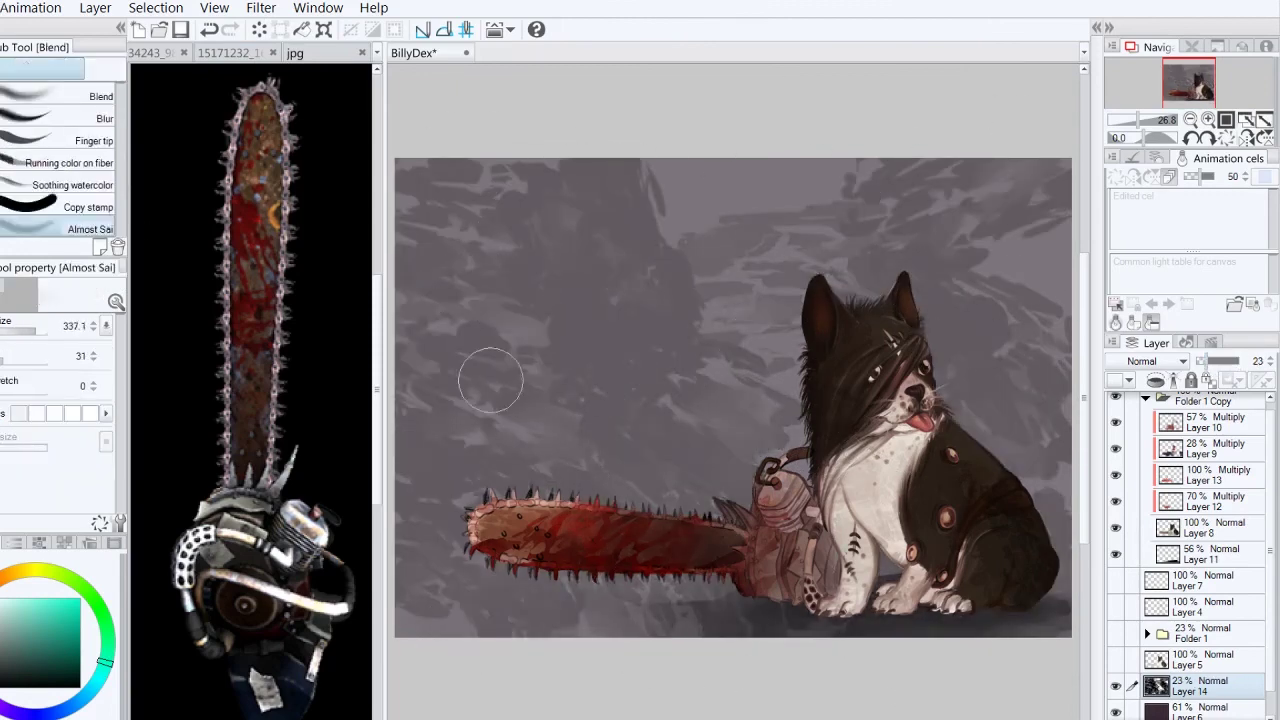
{"action": "left_click_drag", "start_coordinate": [486, 371], "coordinate": [574, 225]}
{"action": "left_click_drag", "start_coordinate": [594, 177], "coordinate": [700, 177]}
{"action": "key", "text": "h"}
{"action": "left_click_drag", "start_coordinate": [423, 556], "coordinate": [563, 509]}
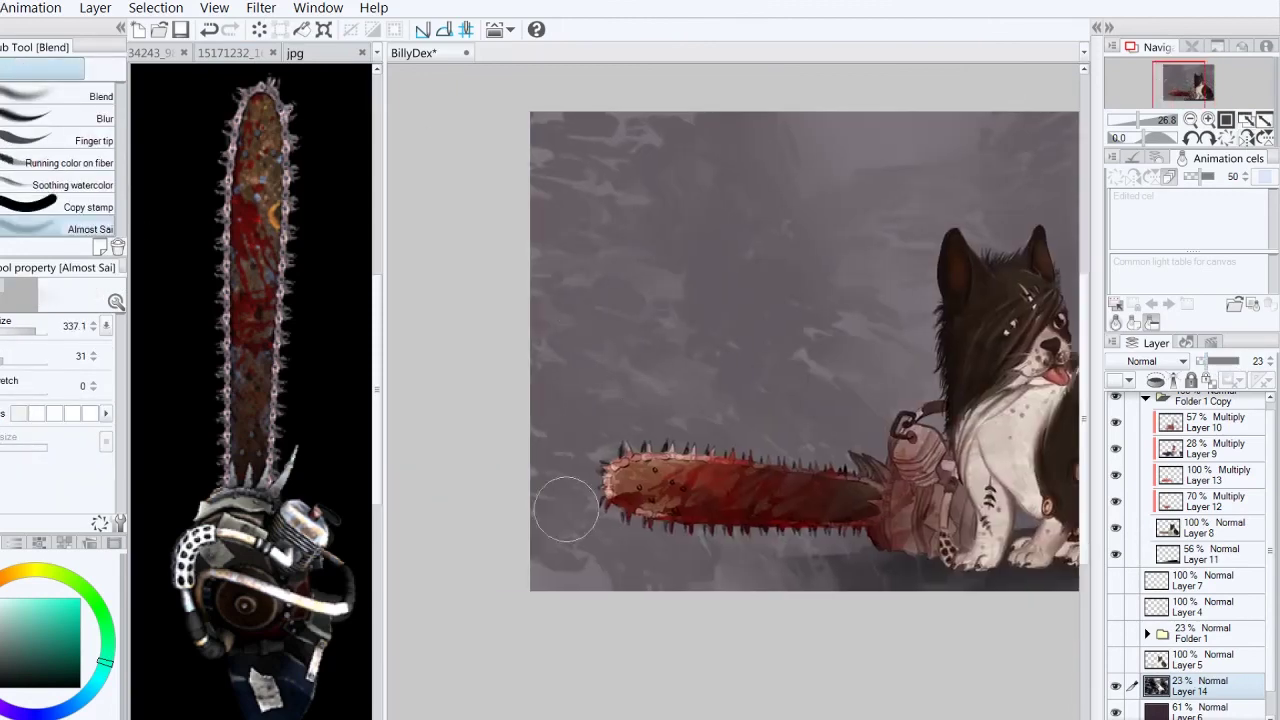
{"action": "key", "text": "ctrl+0"}
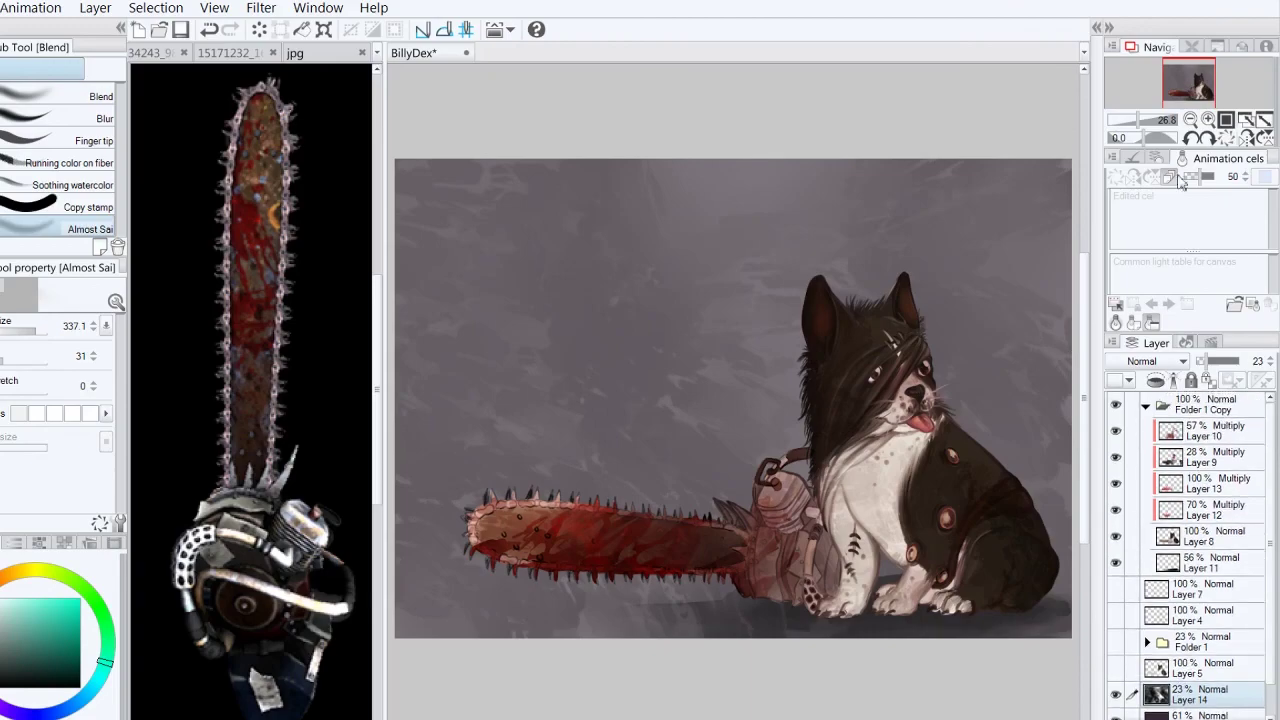